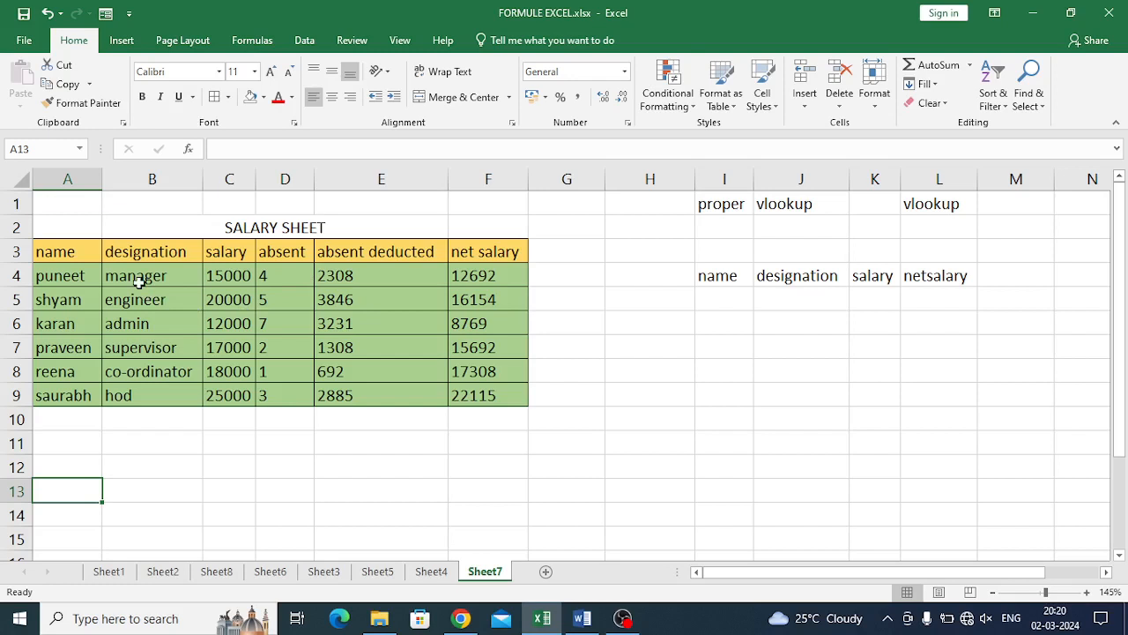
Review the salary sheet's column headings, from name to net salary, and the full table range A3:F9
scroll(104, 255, up, 1)
scroll(104, 256, up, 1)
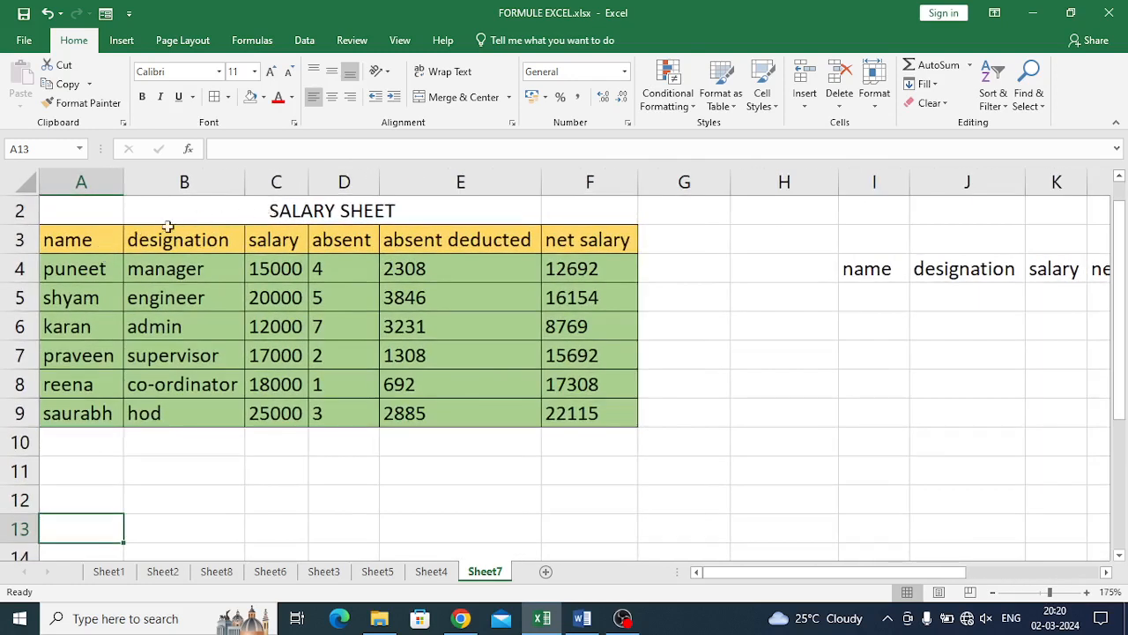
click(90, 238)
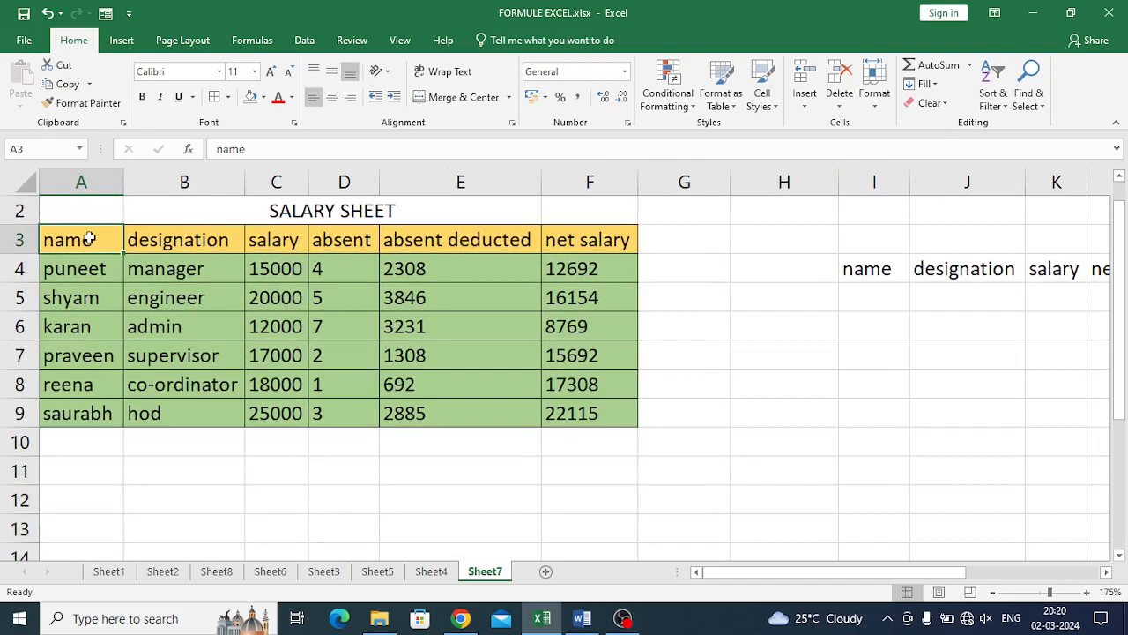
click(187, 240)
click(269, 241)
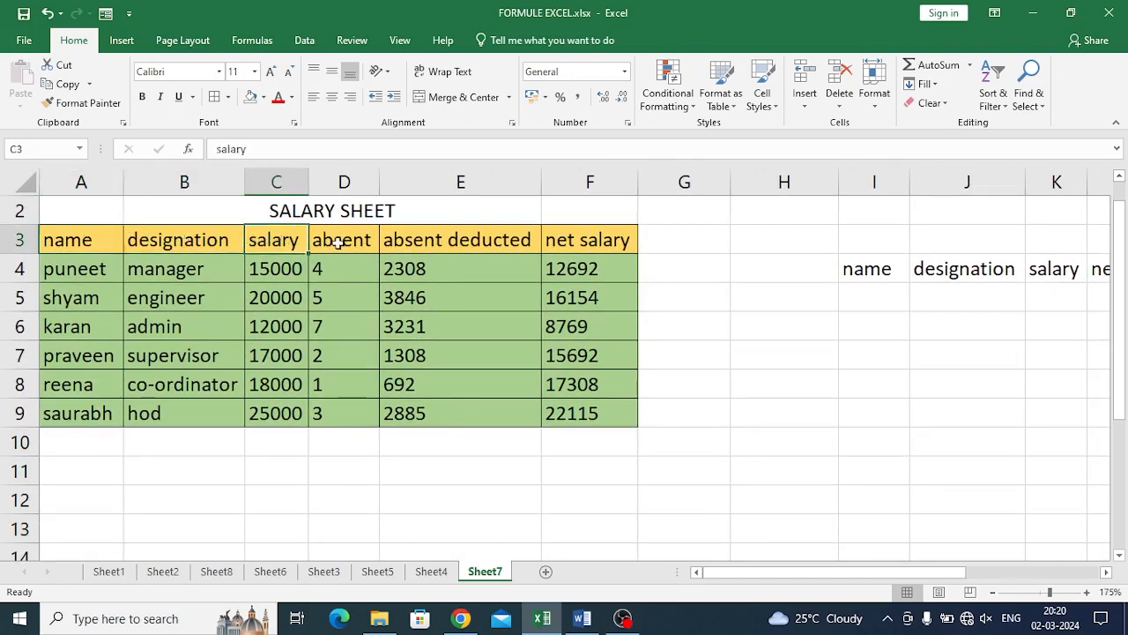
click(337, 244)
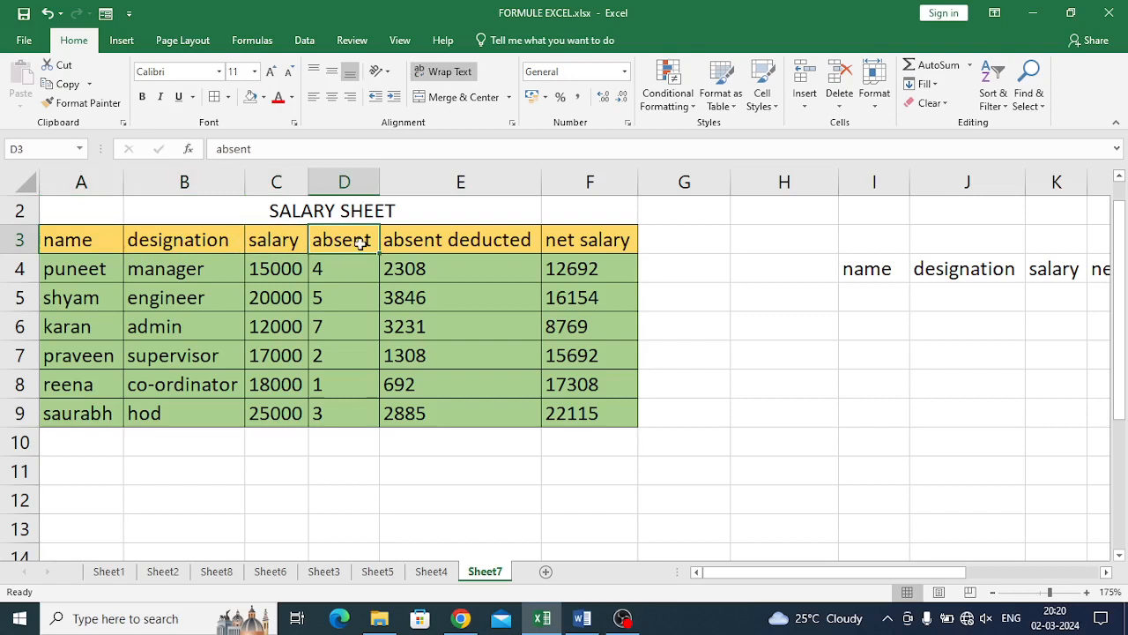
click(403, 244)
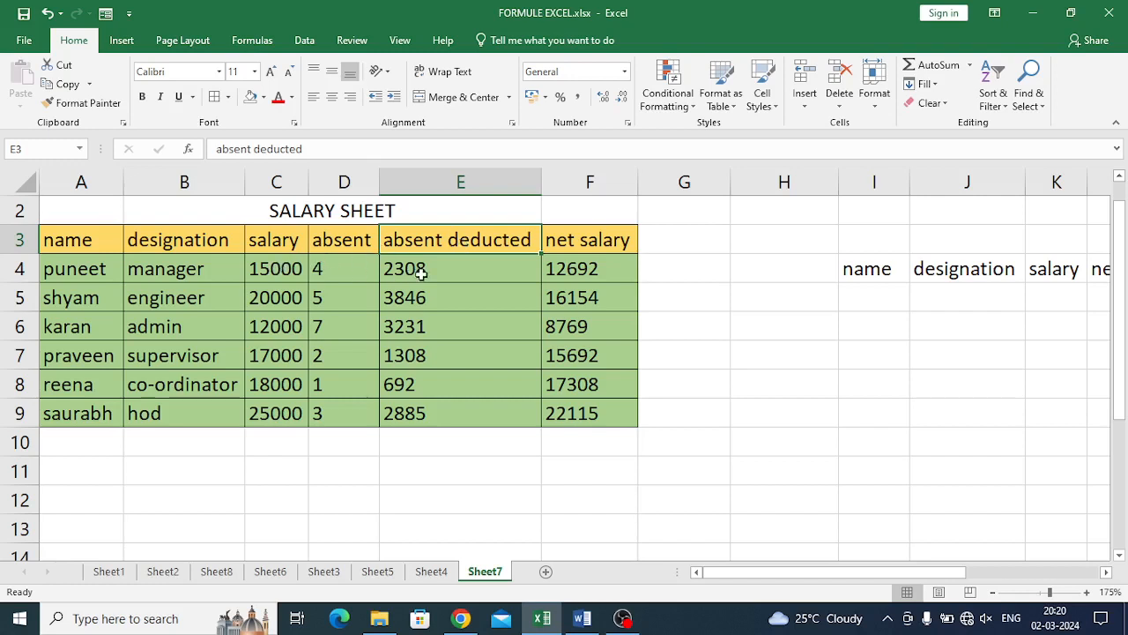
click(572, 244)
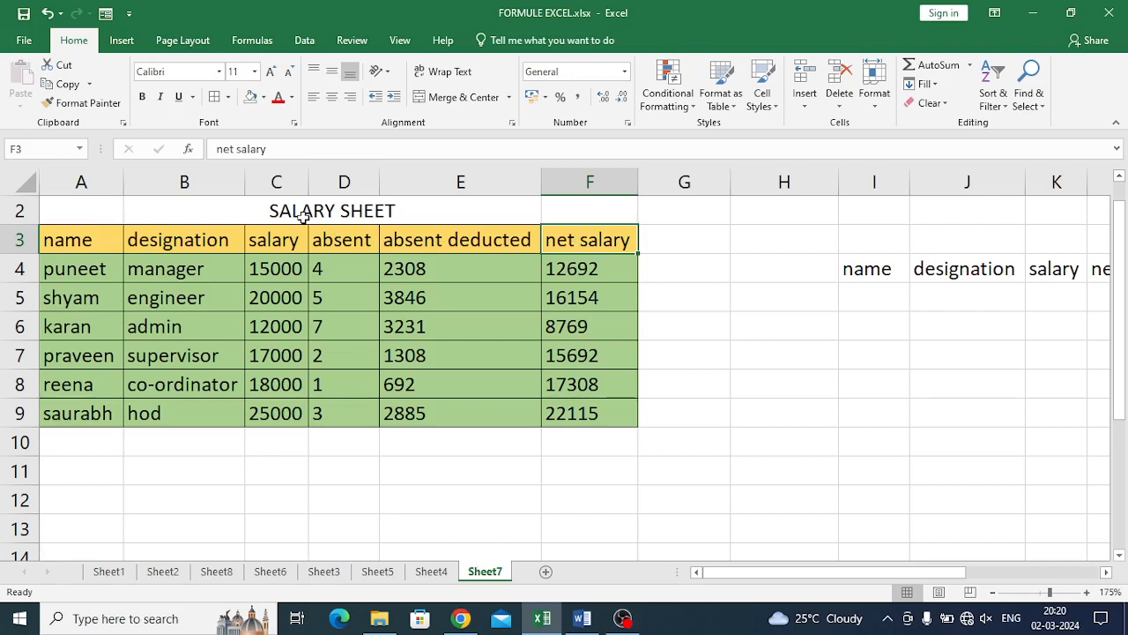
click(67, 238)
drag(67, 238, 538, 411)
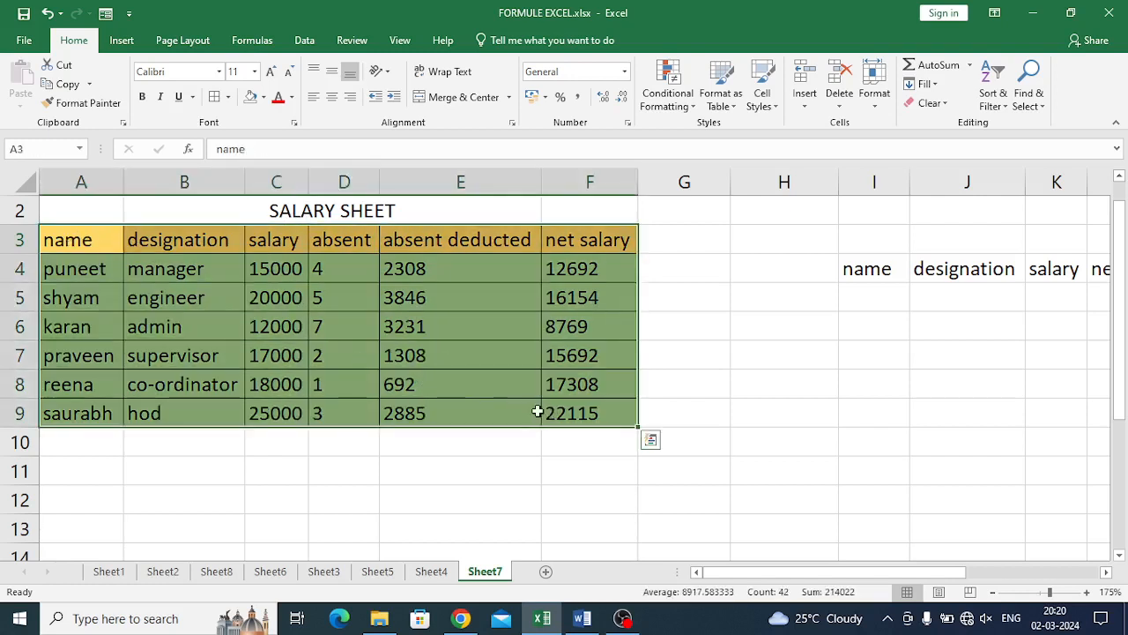
click(173, 462)
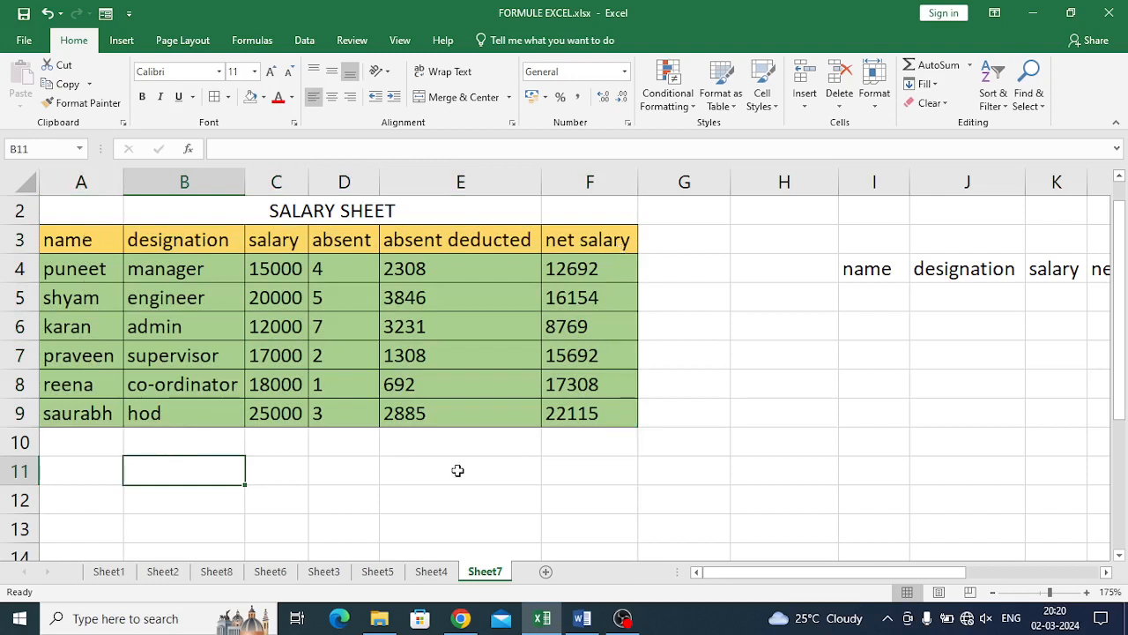
scroll(340, 449, down, 1)
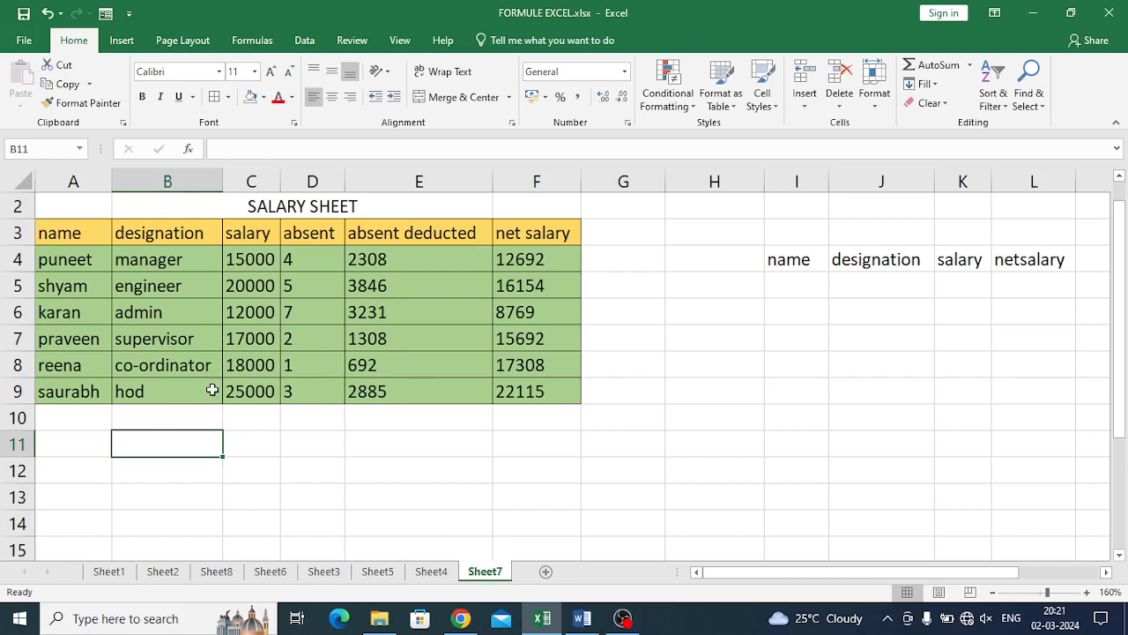
Enter the formula =PROPER(A3) in cell A11 to convert the name heading to proper case
click(64, 445)
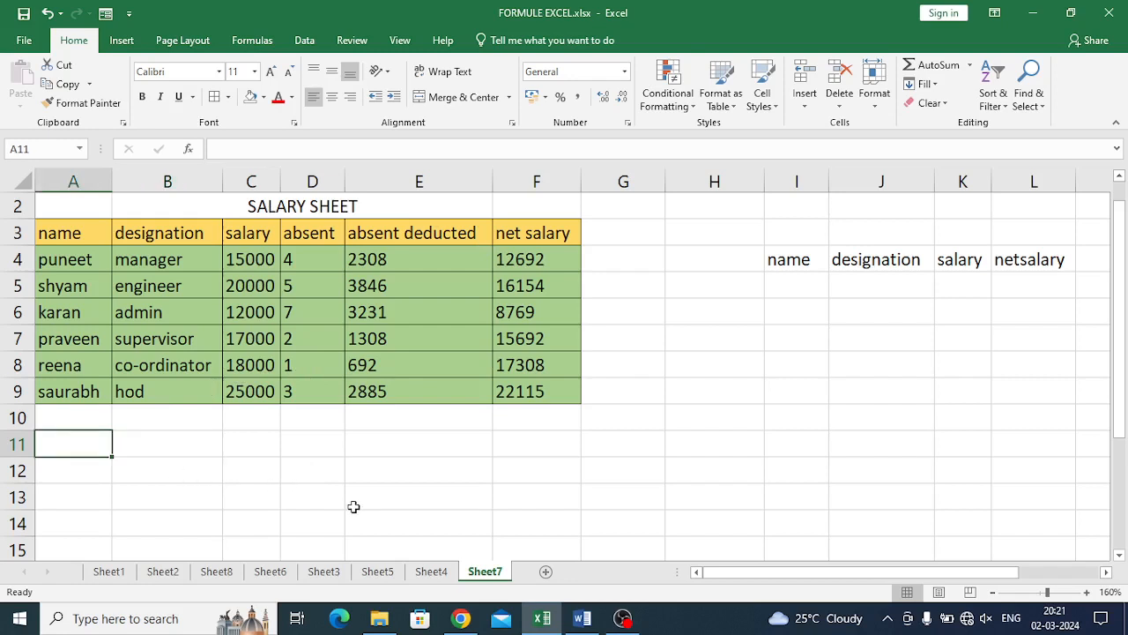
text(=p)
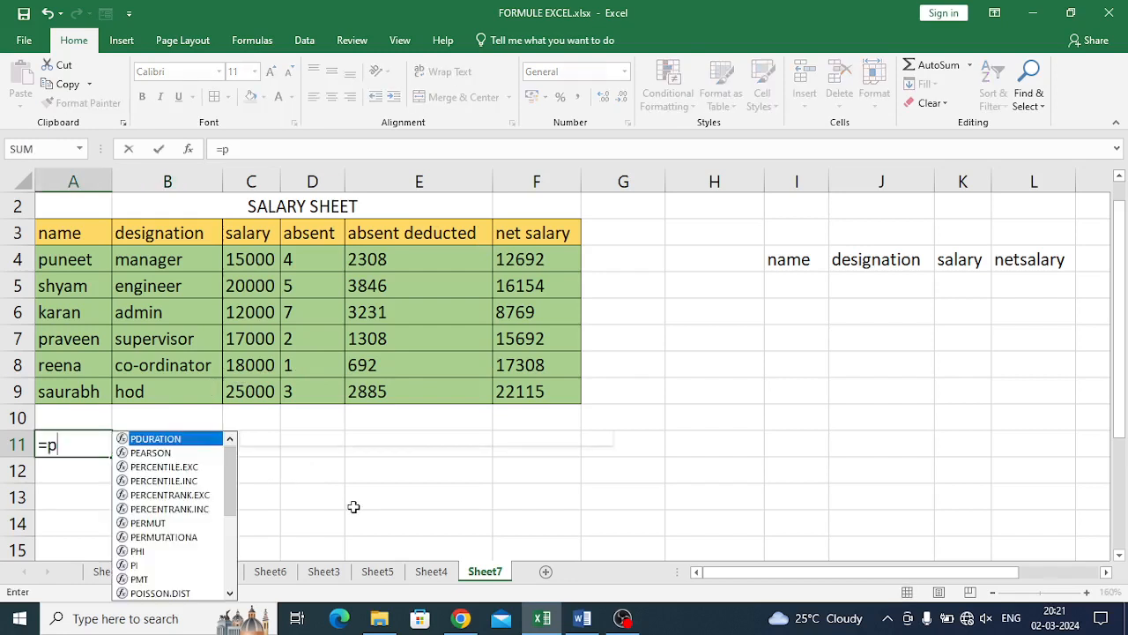
text(roper)
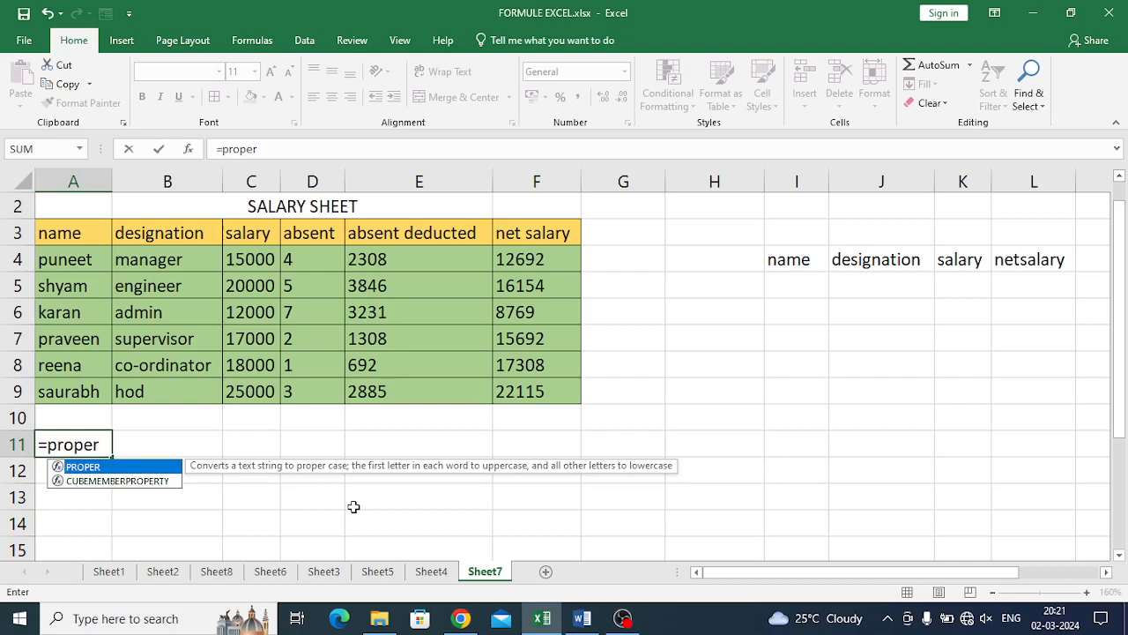
text(()
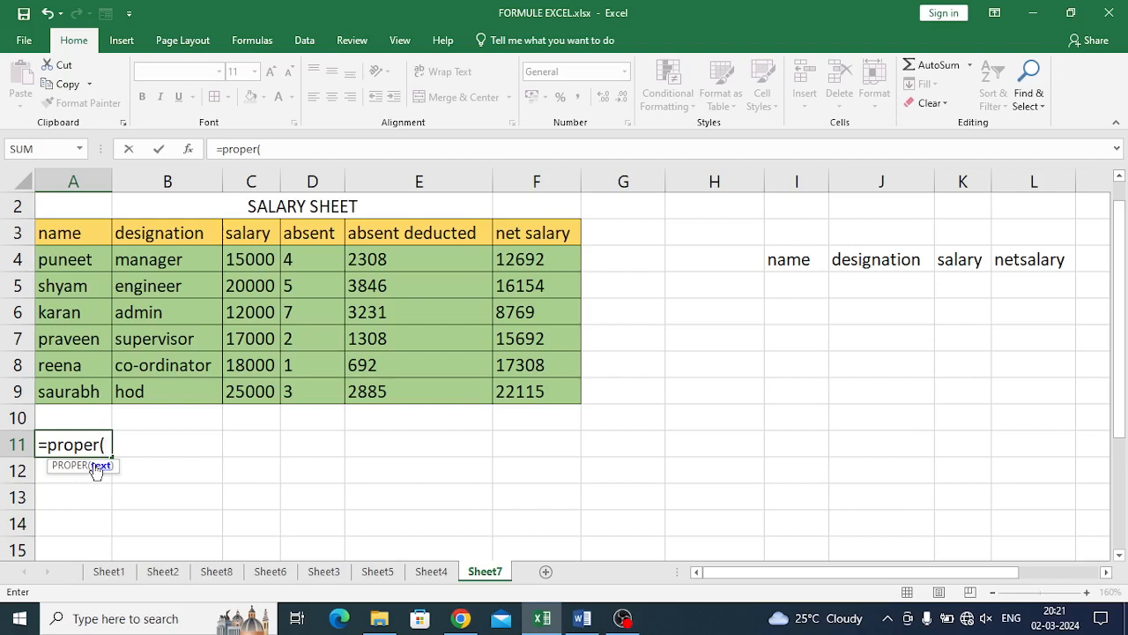
click(71, 232)
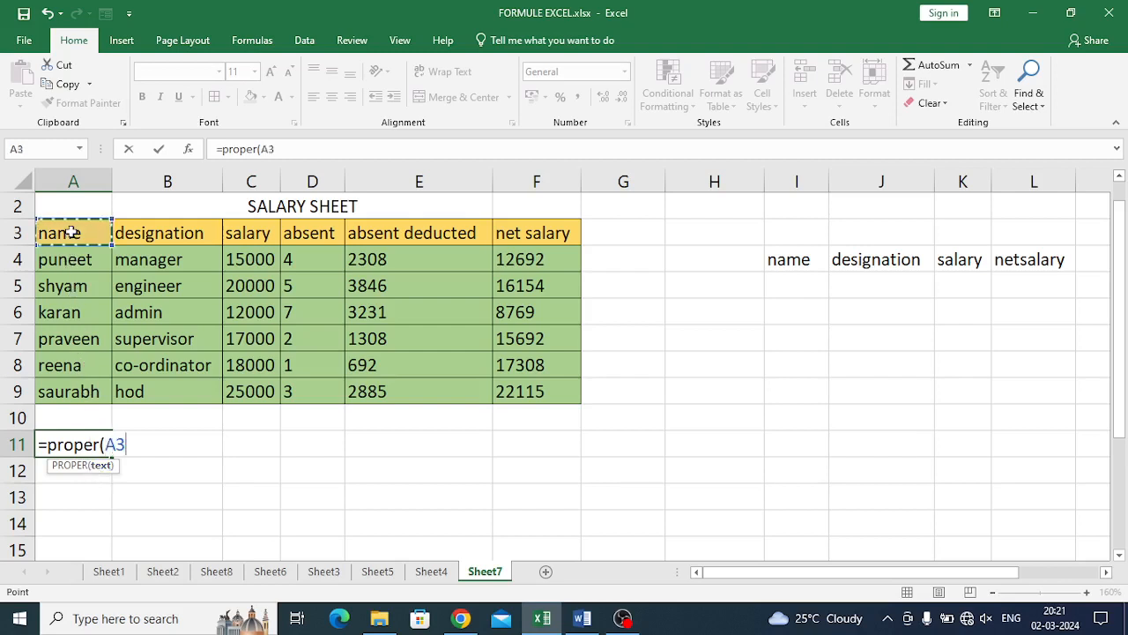
key(Return)
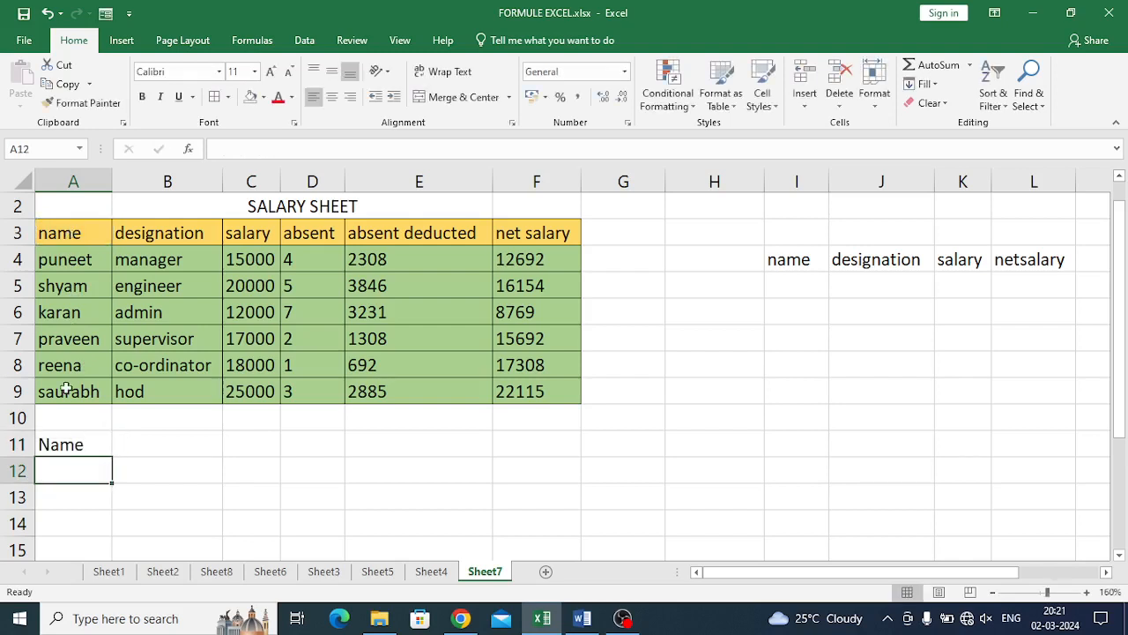
Fill the PROPER formula from A11 across row 11 to F11 to convert all the column headings
click(64, 445)
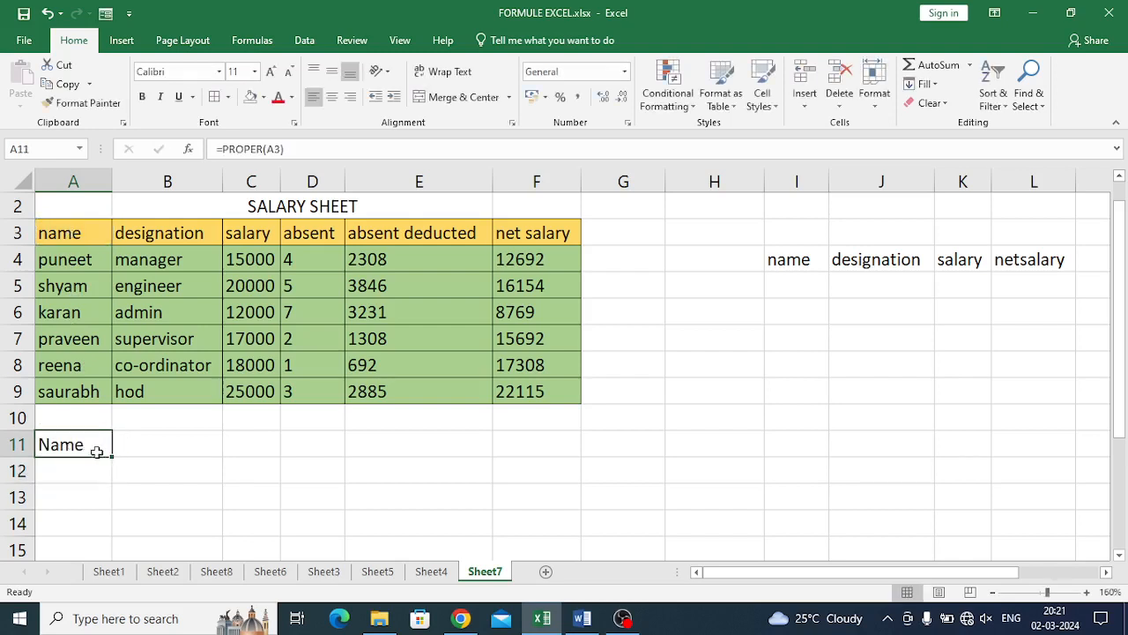
drag(113, 457, 219, 465)
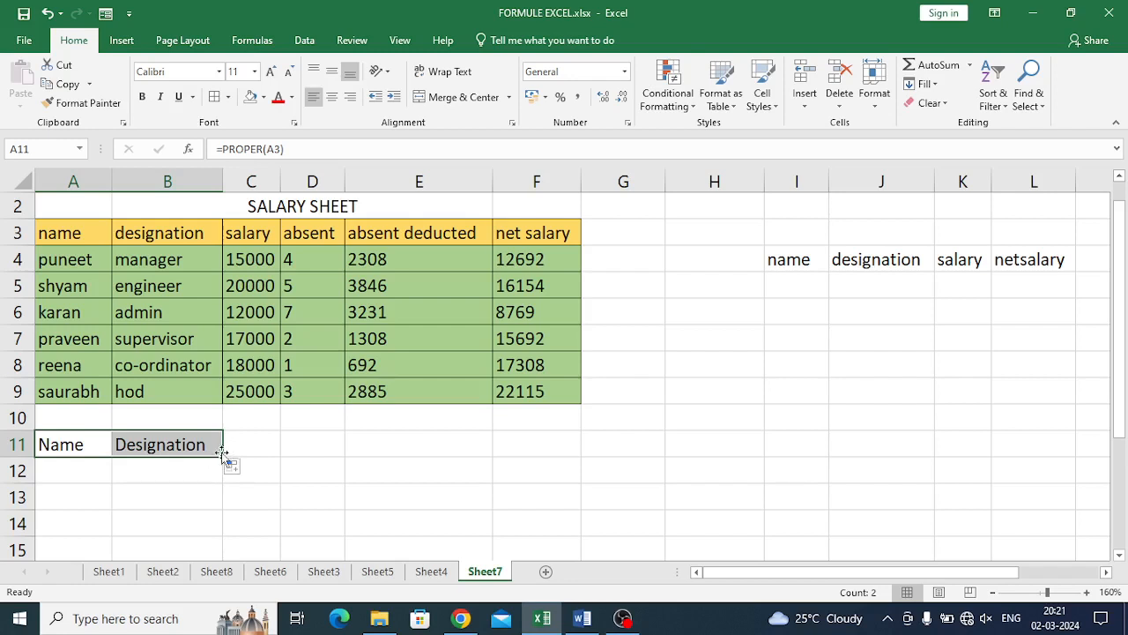
drag(220, 464, 550, 462)
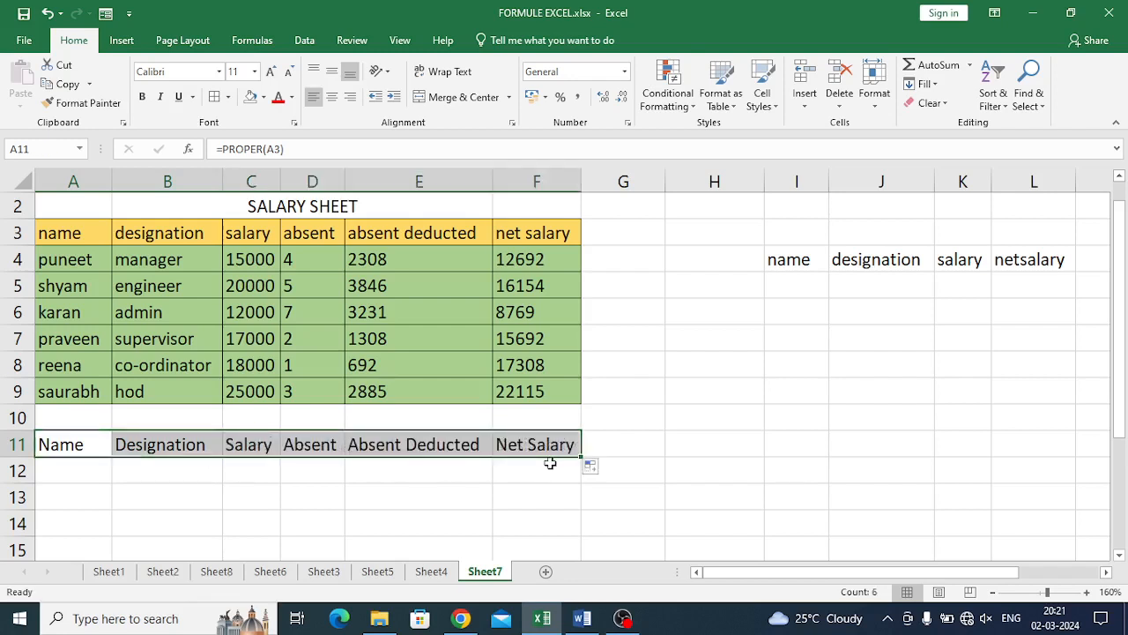
scroll(538, 466, down, 1)
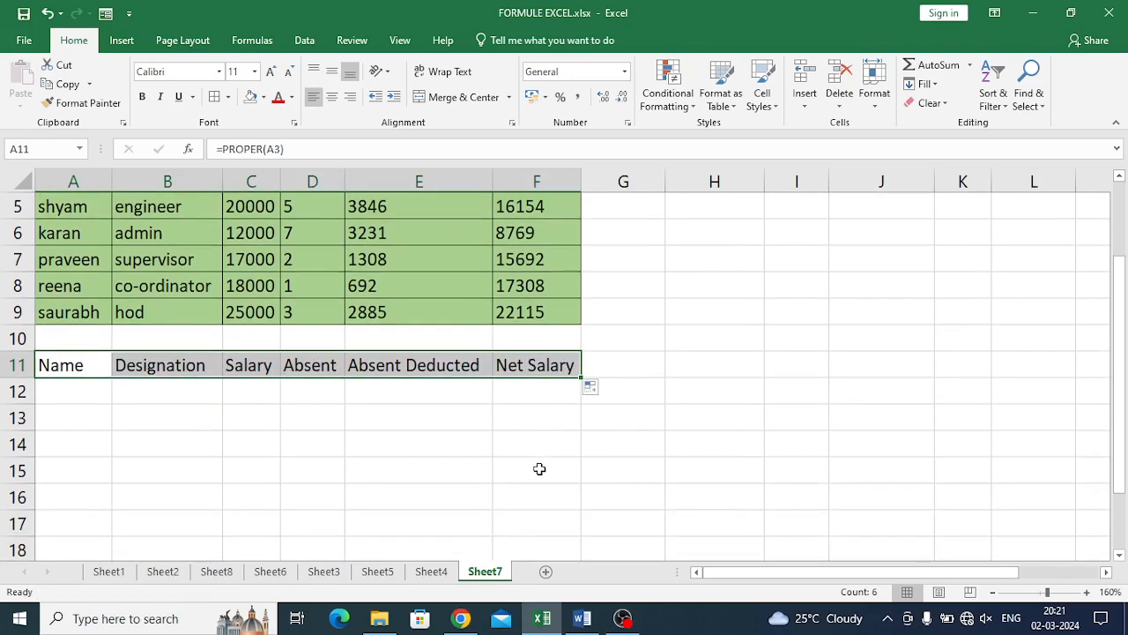
scroll(539, 469, up, 2)
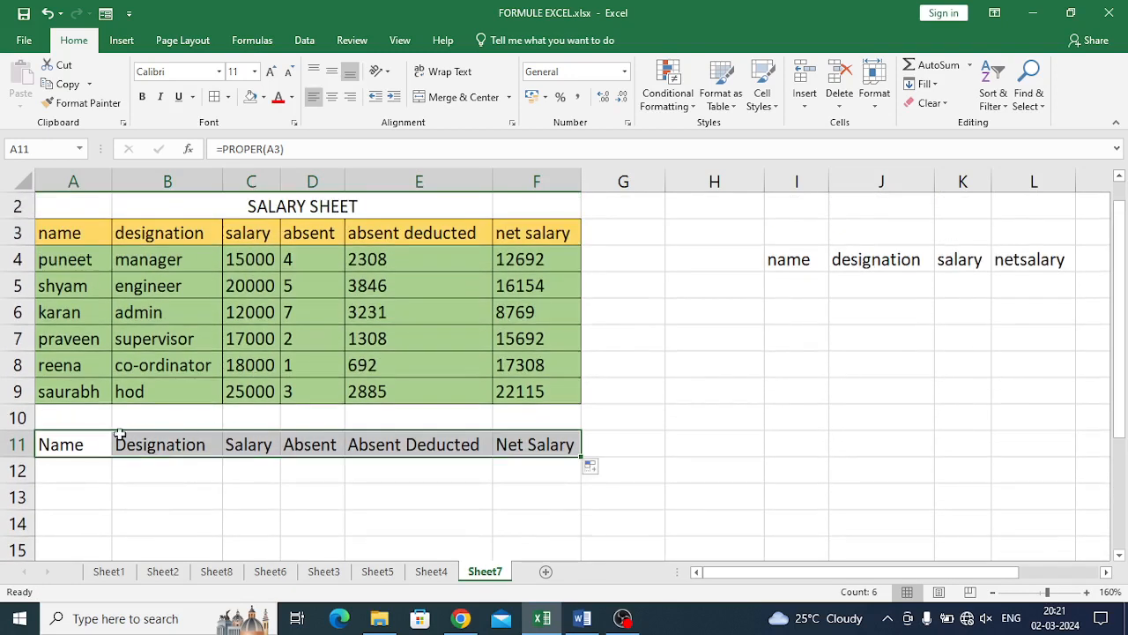
scroll(110, 442, down, 2)
scroll(109, 442, down, 1)
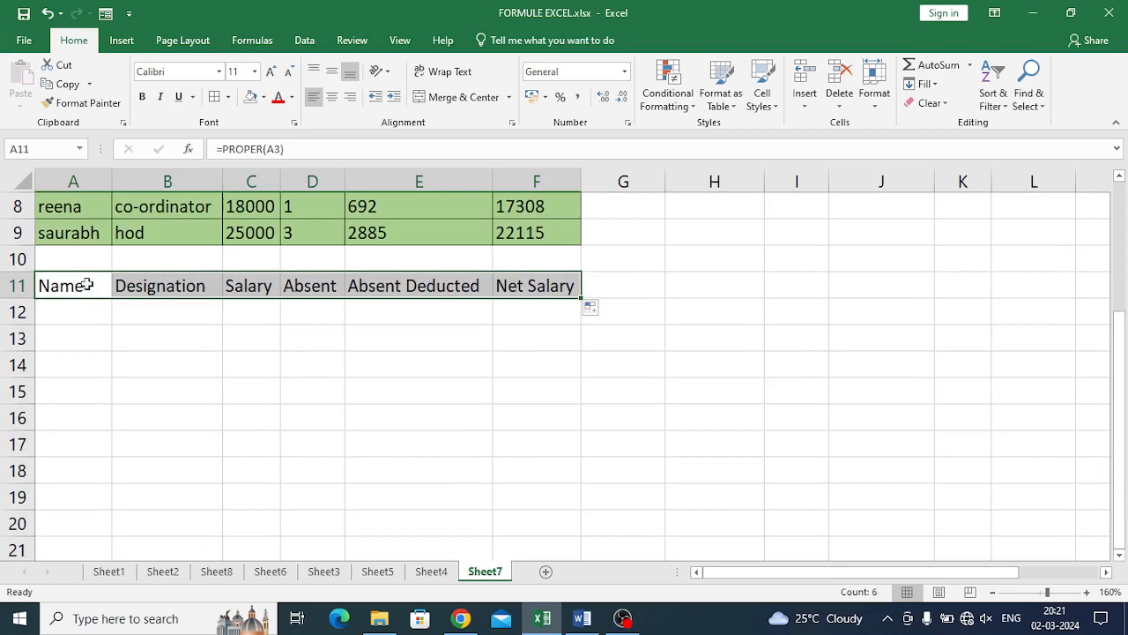
scroll(56, 325, up, 2)
Fill the PROPER formulas in A11:B11 down to row 17 to convert all names and designations
scroll(56, 325, down, 3)
scroll(57, 325, down, 2)
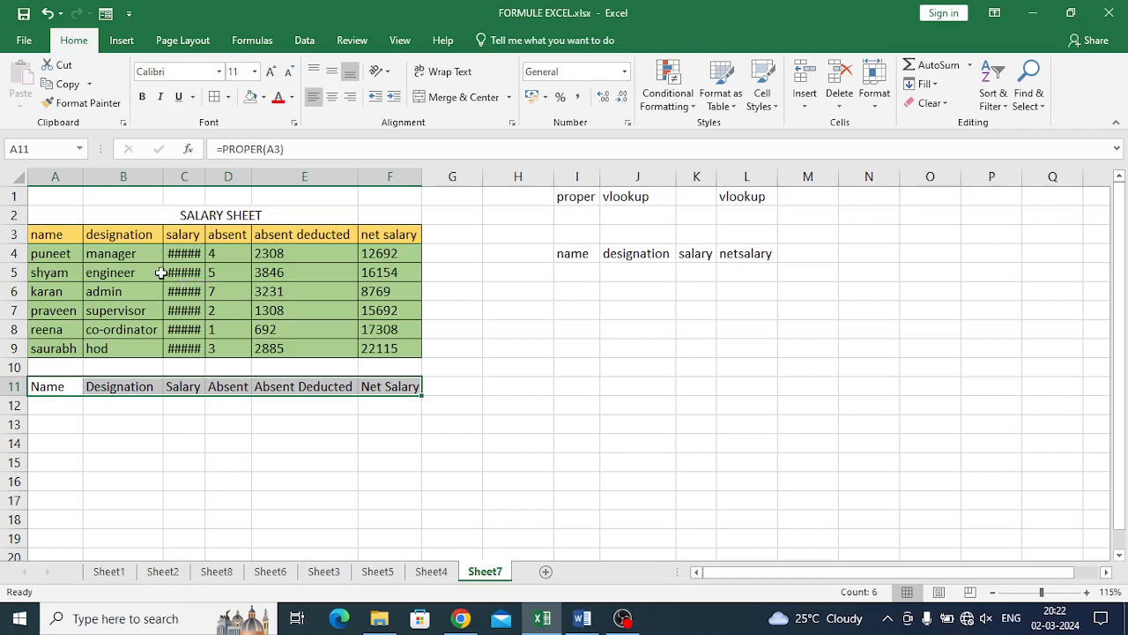
ctrl+scroll(162, 272, up, 1)
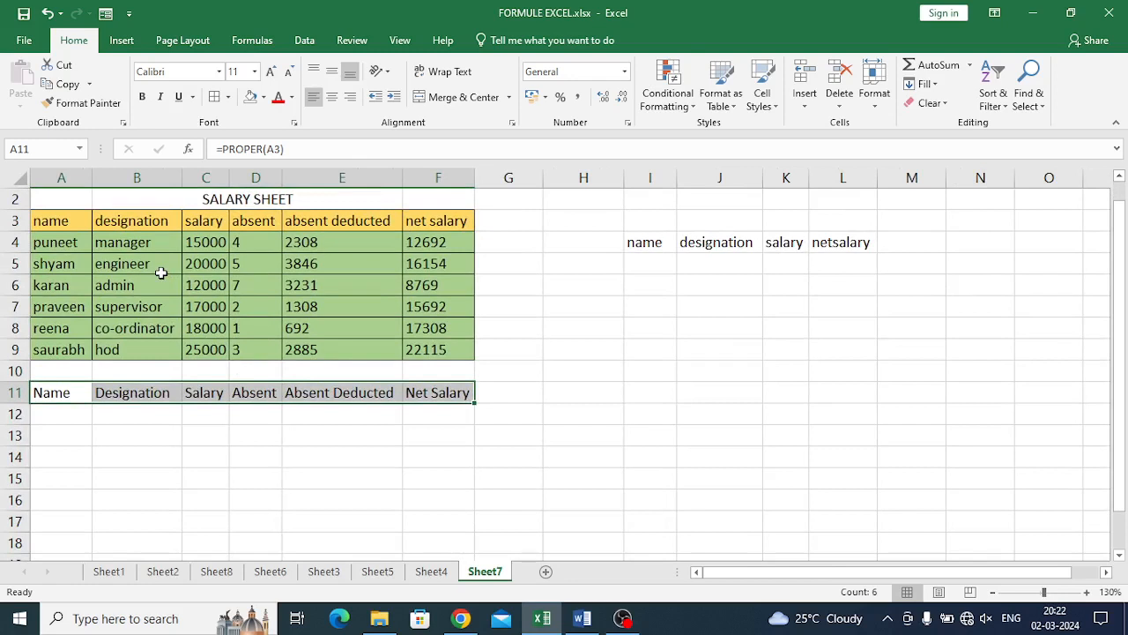
click(70, 392)
drag(75, 392, 141, 391)
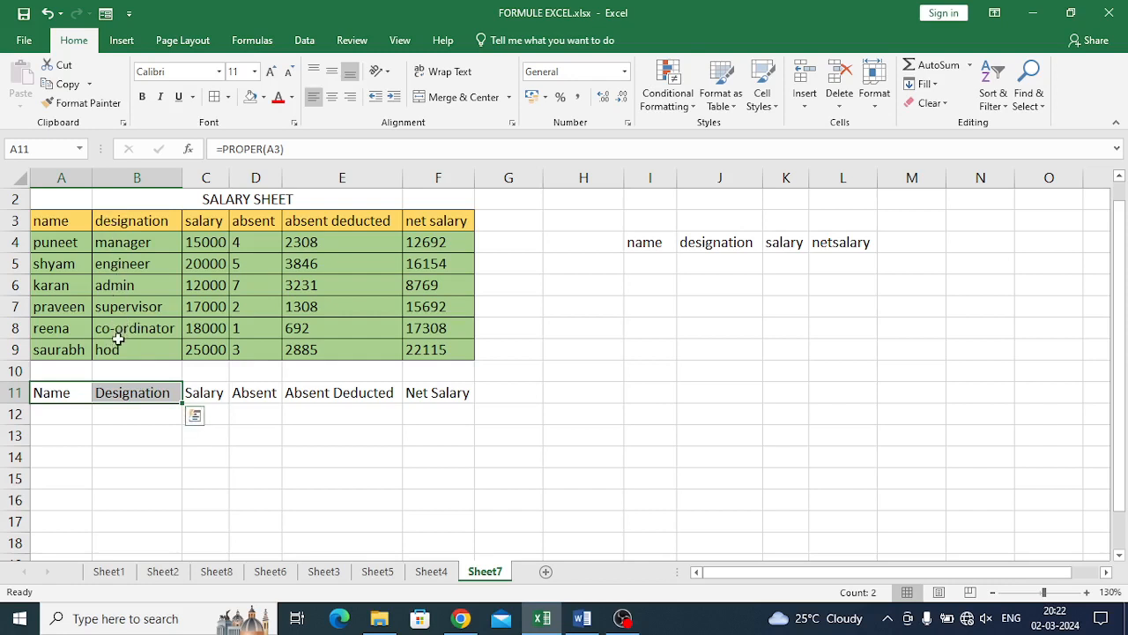
drag(181, 404, 178, 538)
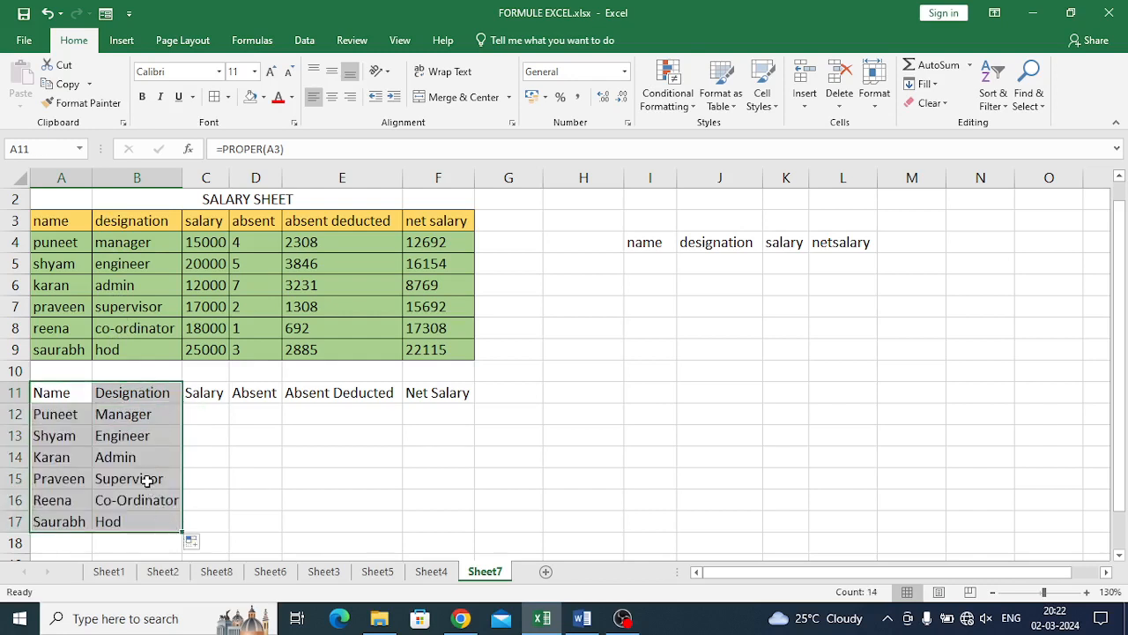
click(210, 483)
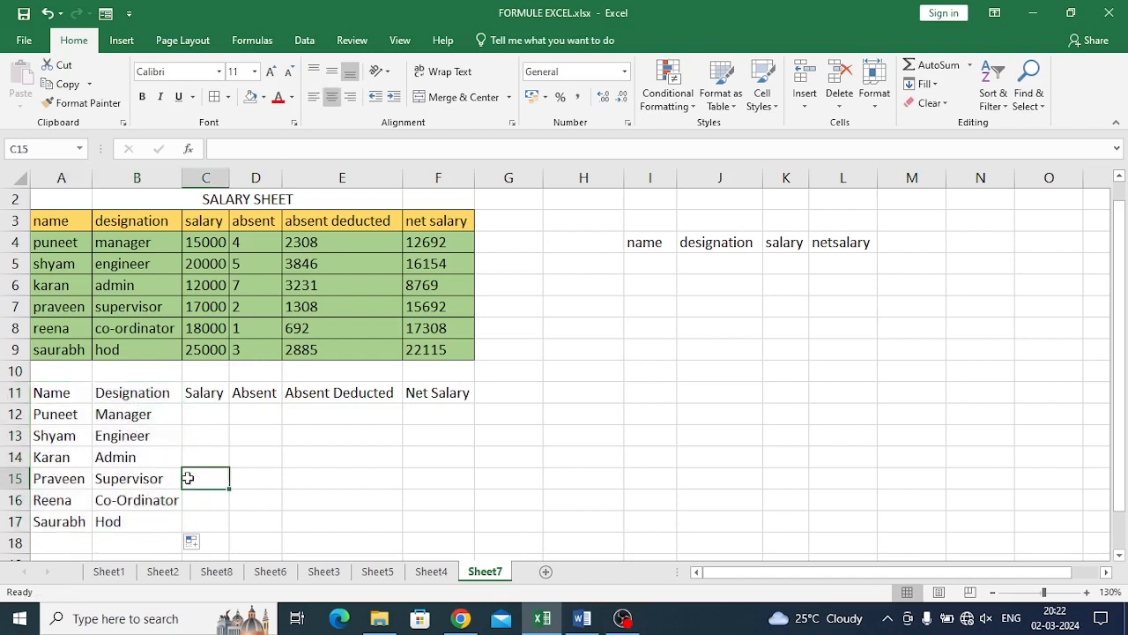
Apply all borders to the new table range A11:F17
drag(47, 388, 429, 514)
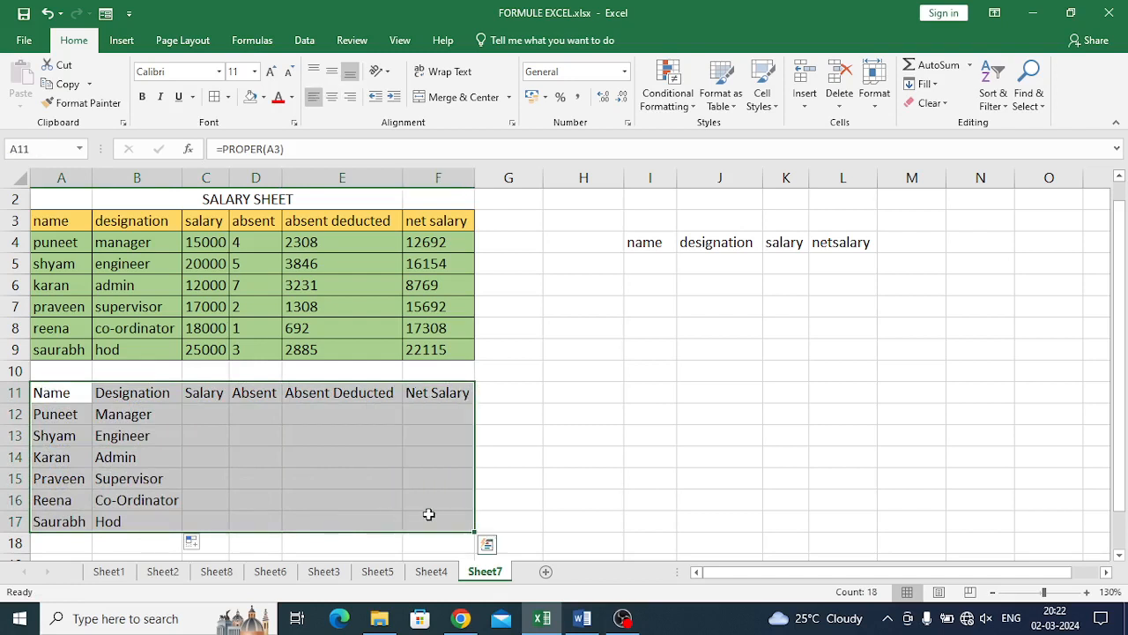
click(214, 98)
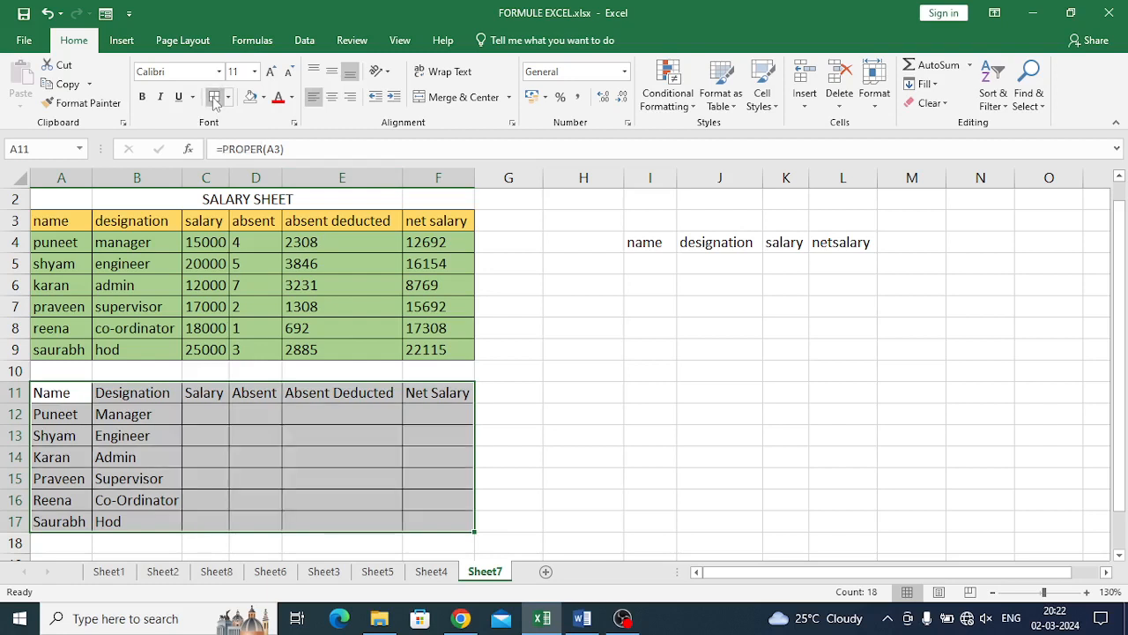
click(539, 500)
Fill the new table's header row A11:F11 with light orange
drag(53, 389, 408, 379)
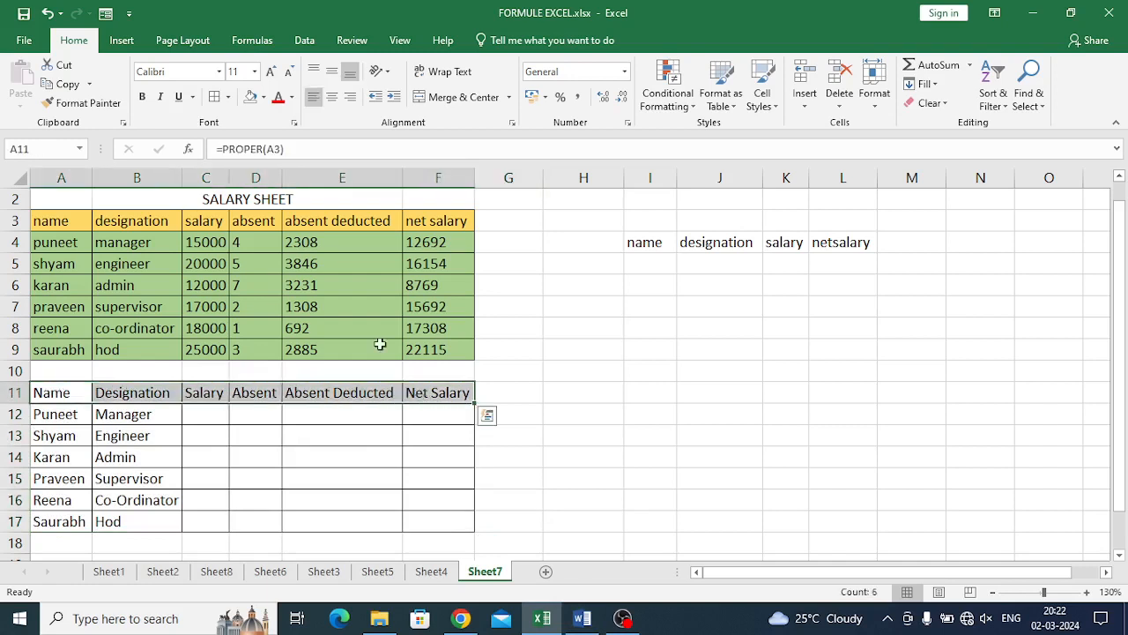
click(263, 97)
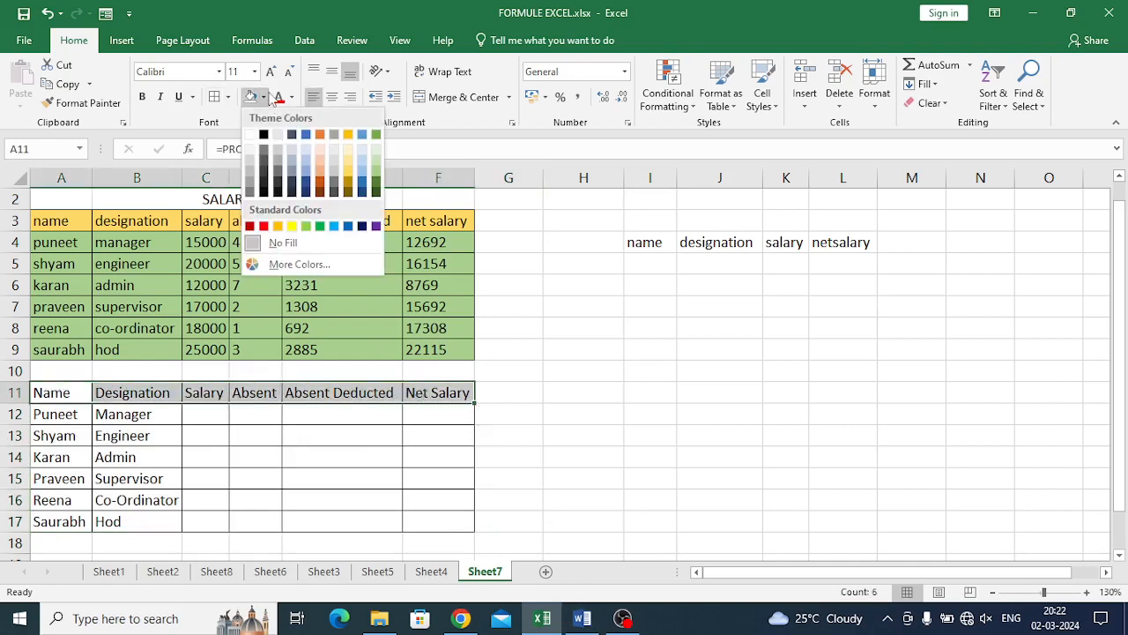
click(325, 181)
Fill the new table's body cells A12:F17 with light blue
drag(84, 413, 433, 523)
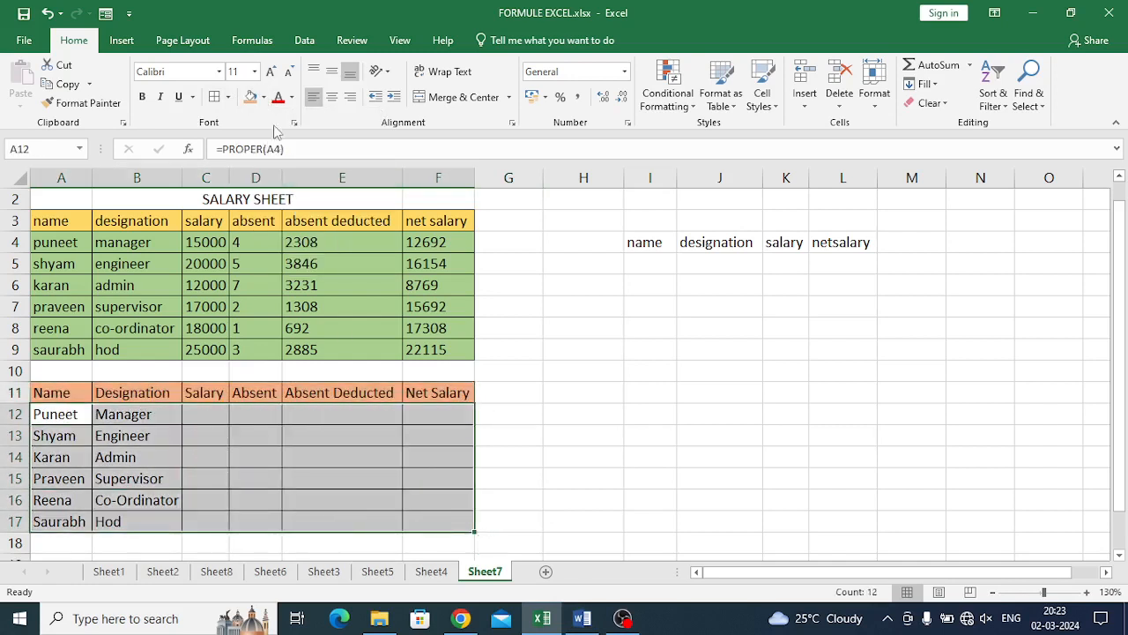
click(264, 98)
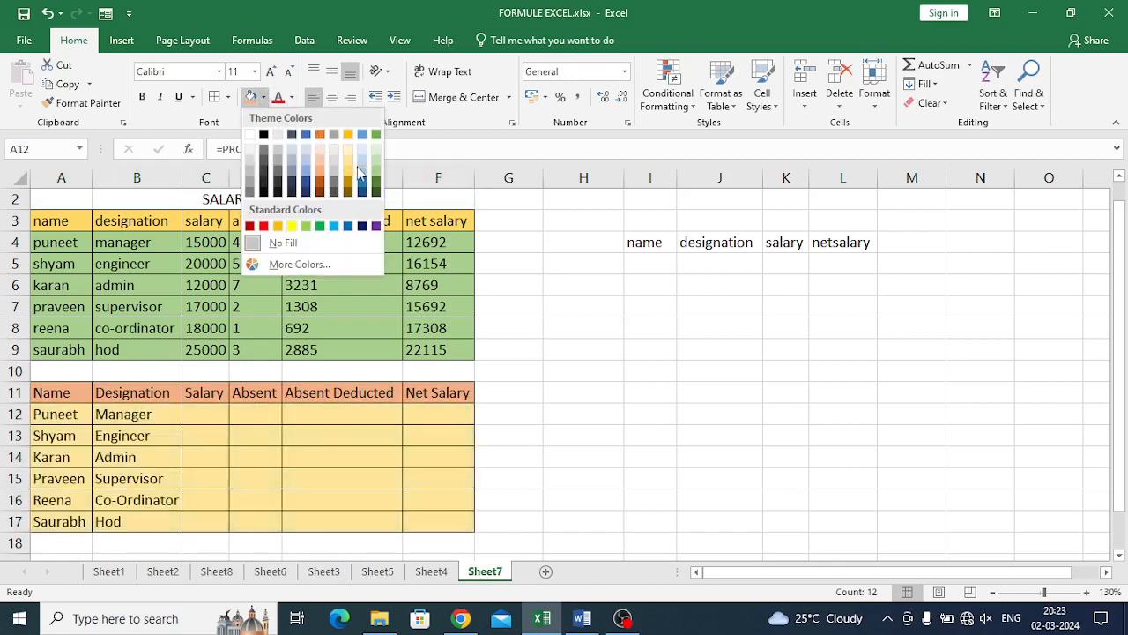
click(362, 176)
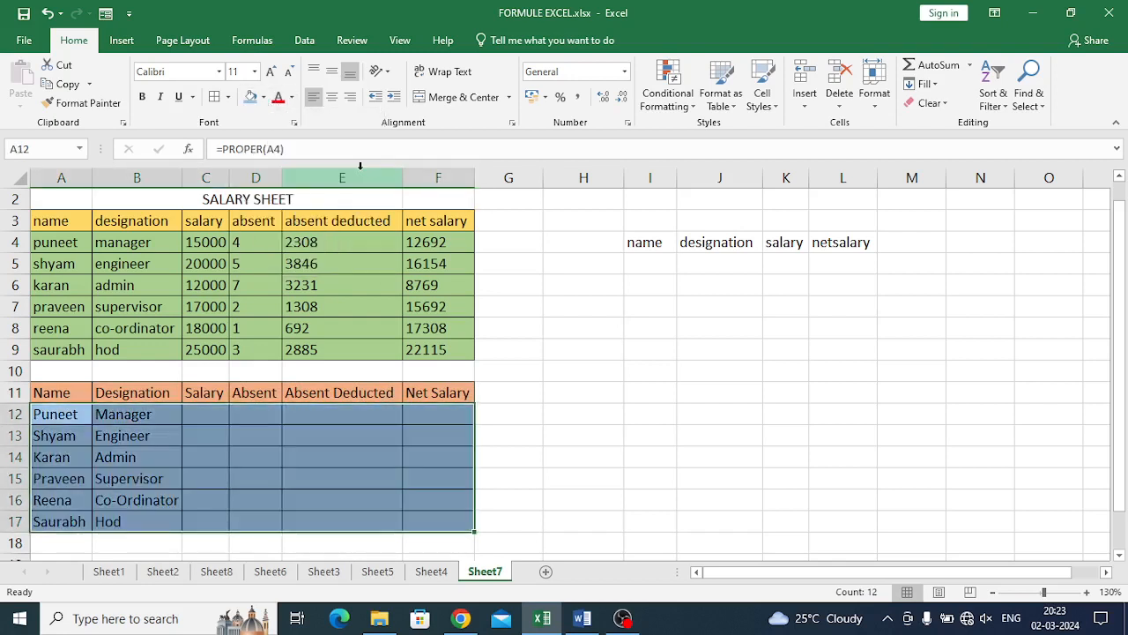
click(491, 472)
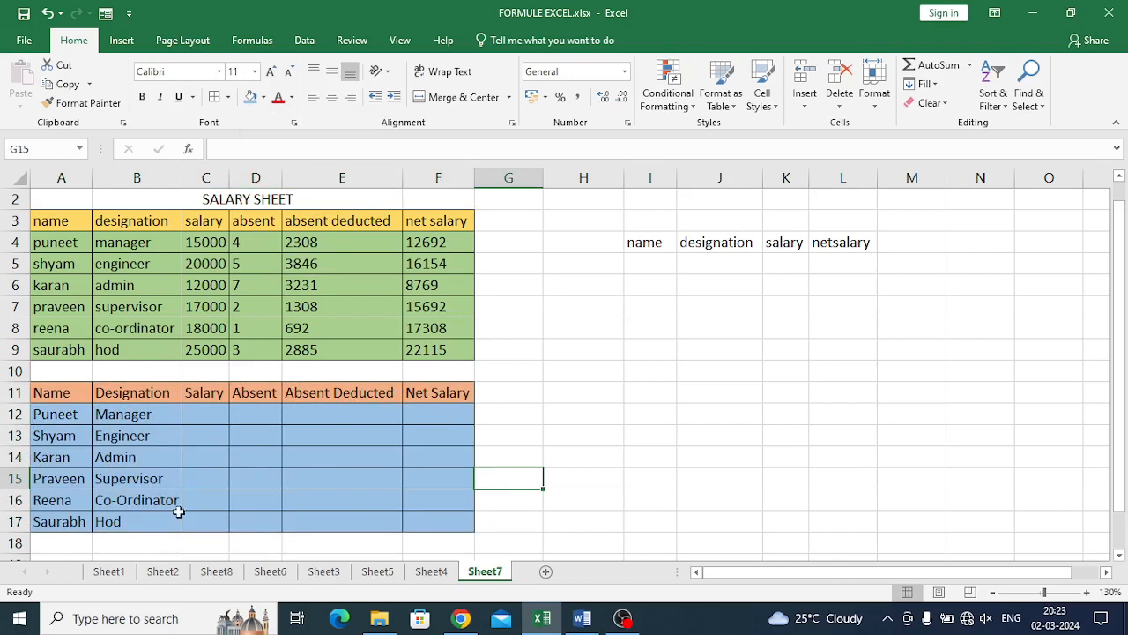
Copy the salaries in C4:C9 and paste them with their formatting into the new table's Salary column from C12
click(196, 409)
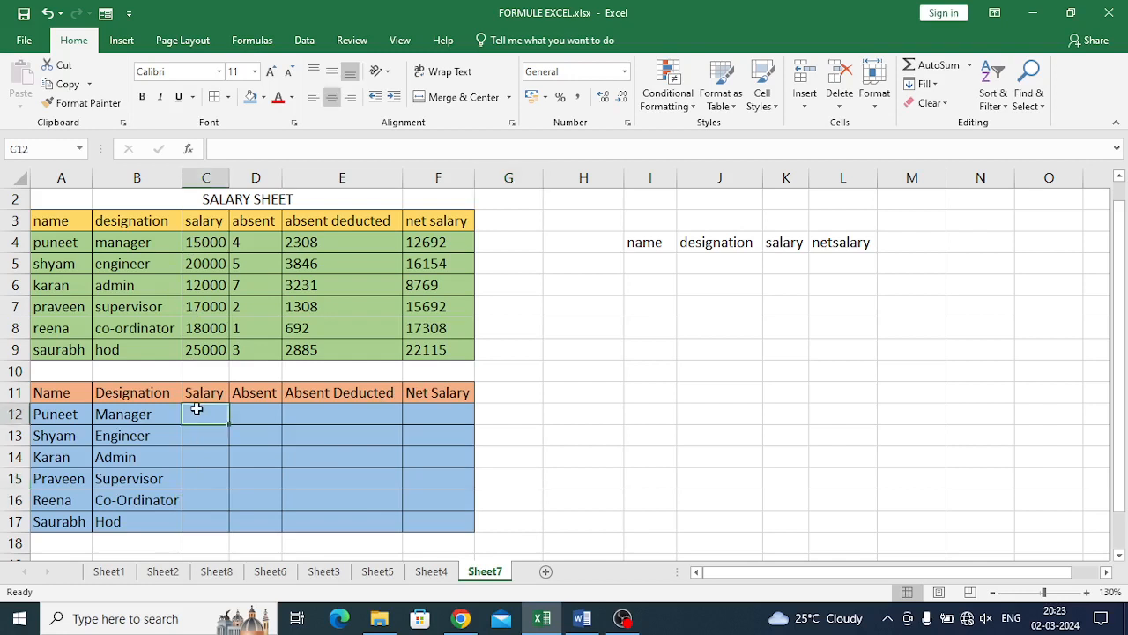
drag(193, 243, 194, 350)
key(ctrl+c)
click(198, 415)
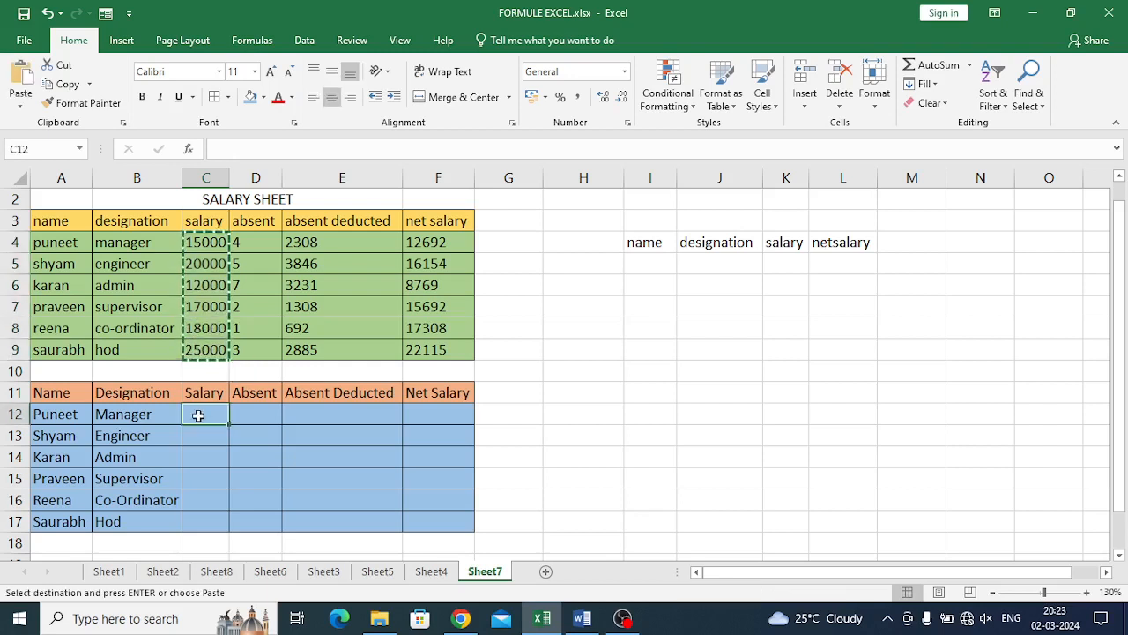
key(ctrl+v)
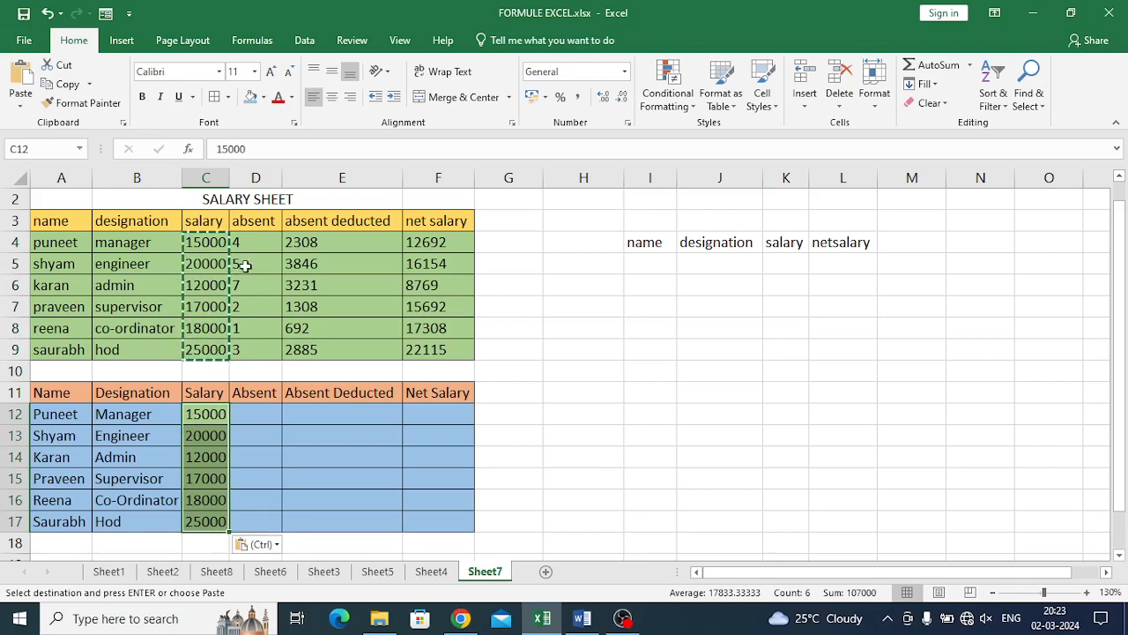
Try pasting the absent values D4:D9 with their formatting into D12, and undo both the absent and salary pastes
click(244, 240)
drag(244, 240, 252, 353)
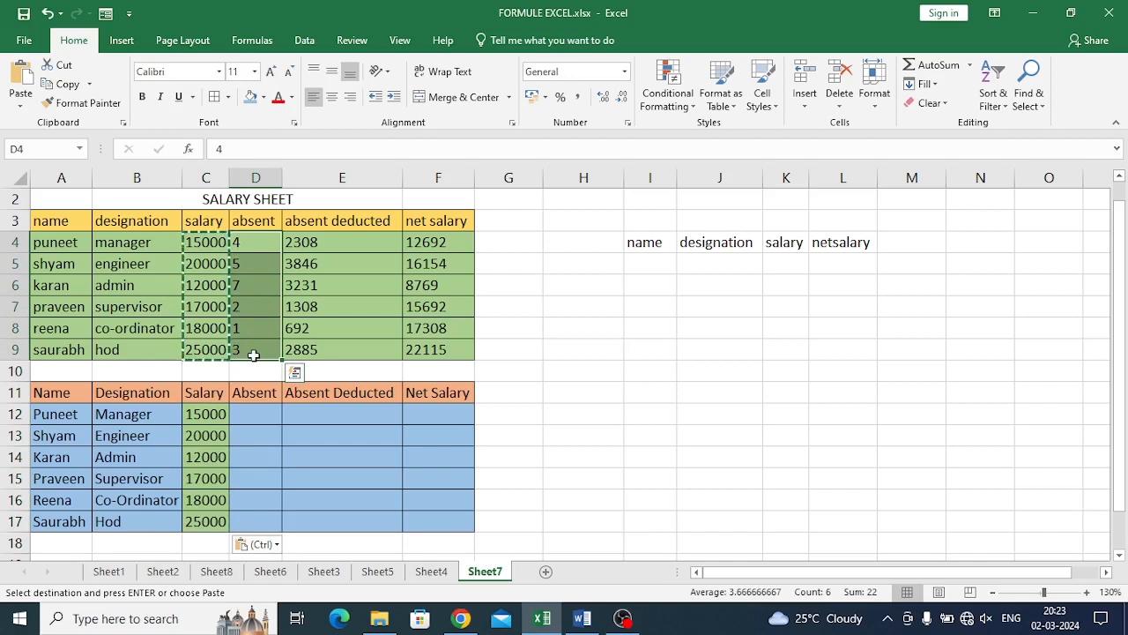
key(ctrl+c)
click(251, 411)
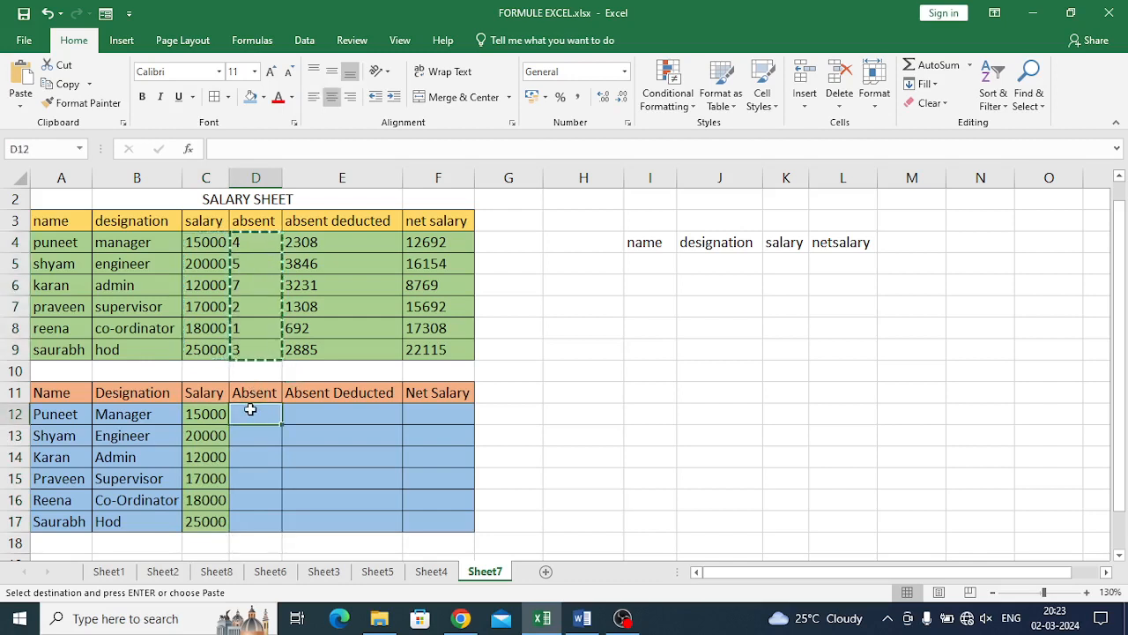
key(ctrl+v)
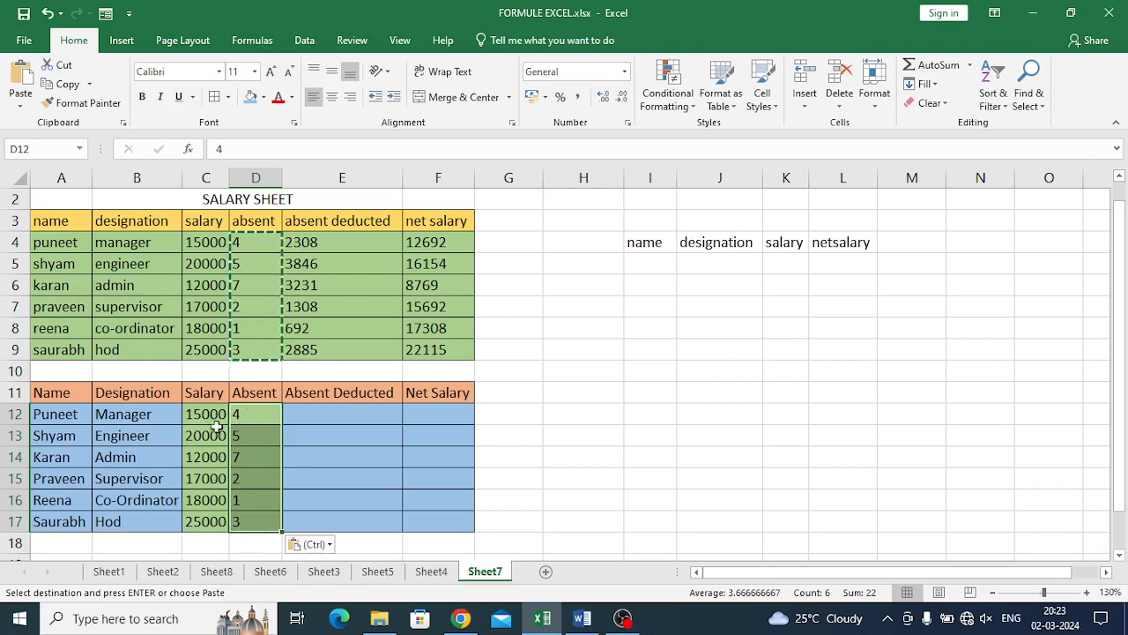
key(ctrl+z)
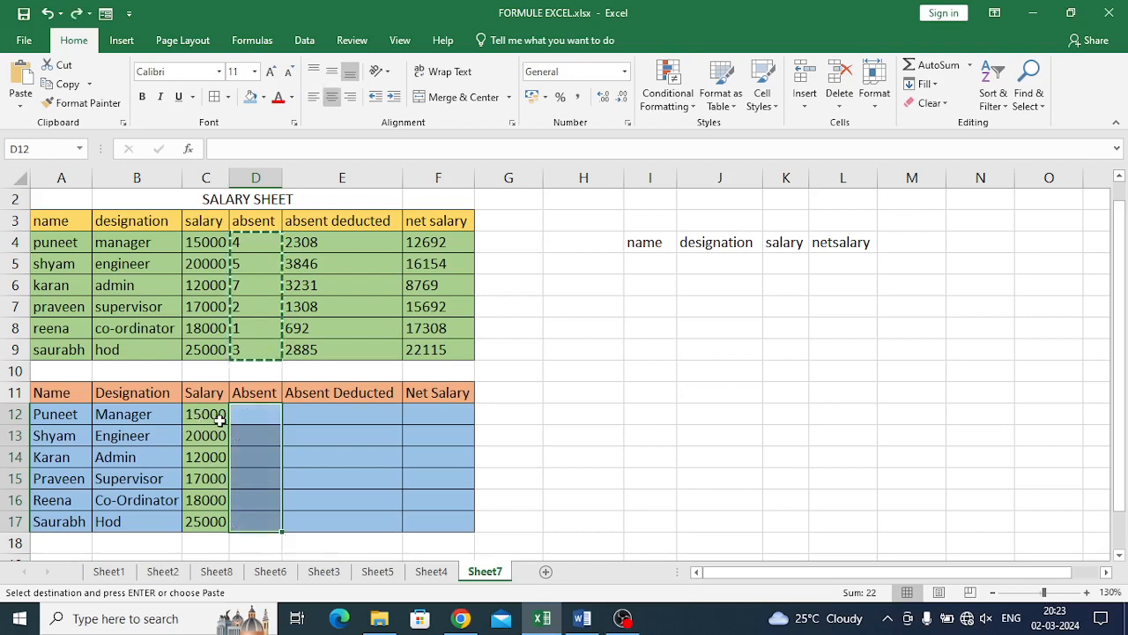
key(ctrl+z)
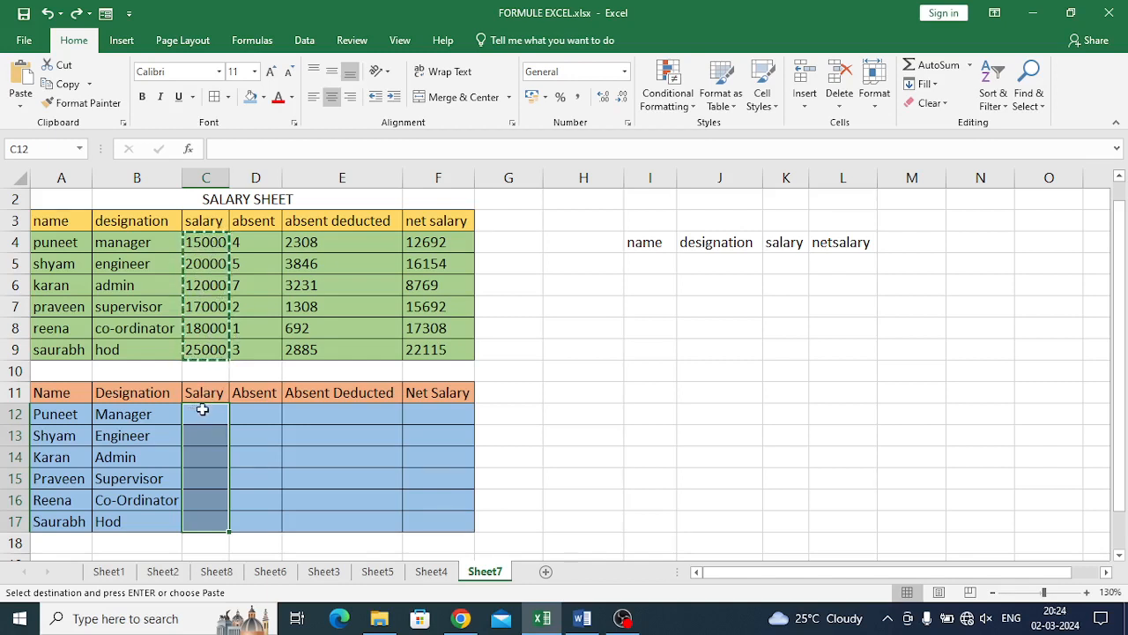
Paste the copied salaries from C4:C9 as values only into C12:C17
click(20, 104)
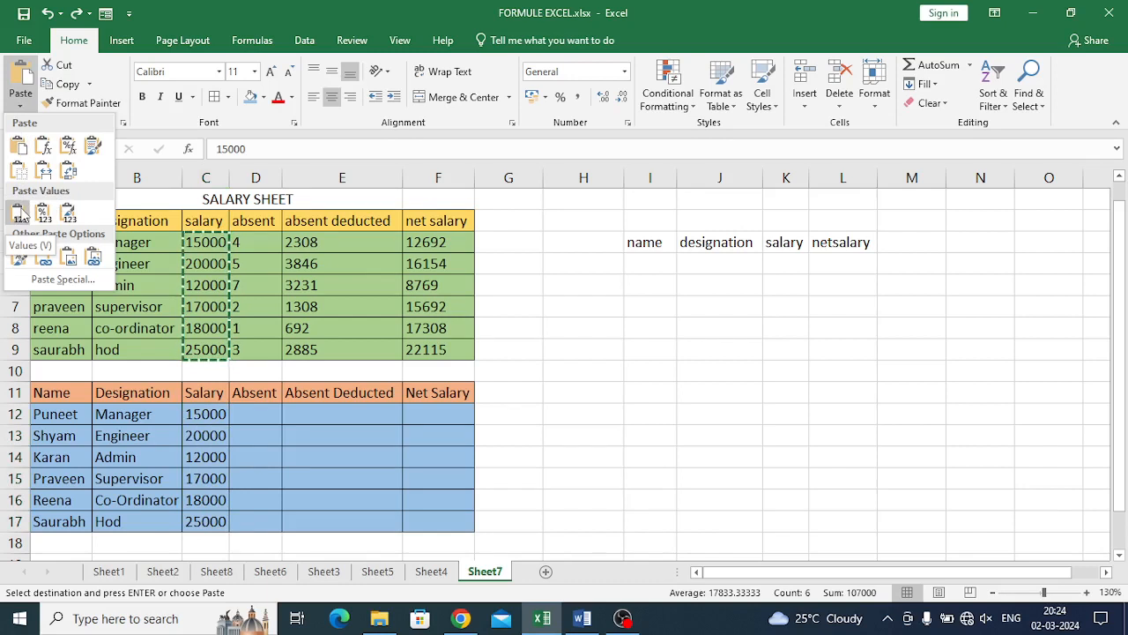
click(19, 214)
Copy the absent values in D4:D9 and paste them as values only into D12:D17
drag(264, 246, 257, 350)
key(ctrl+c)
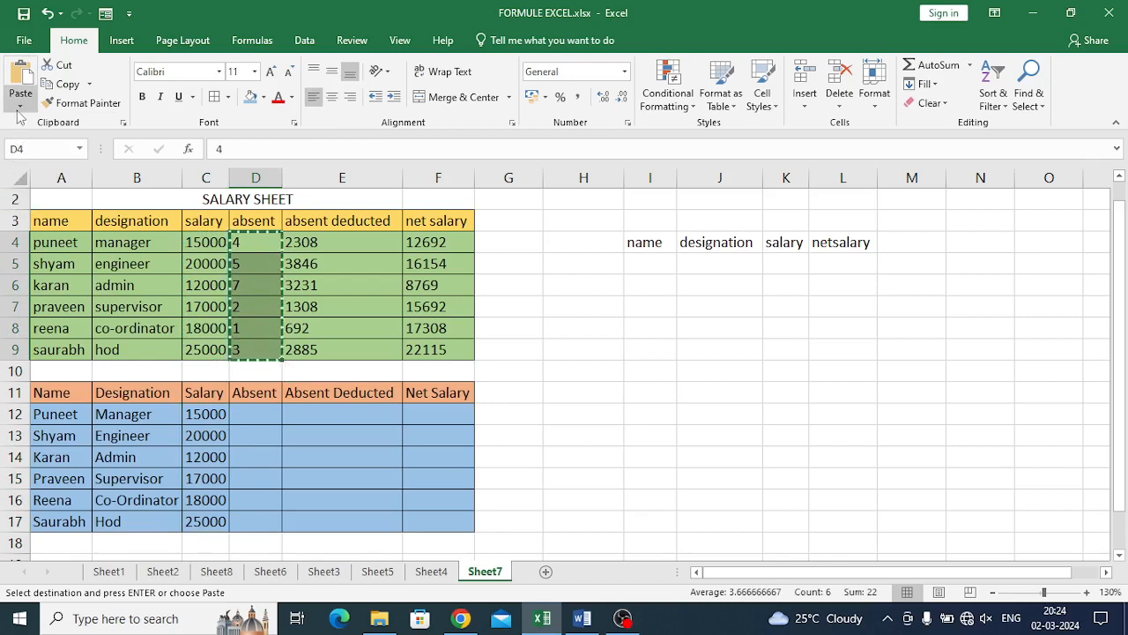
click(19, 106)
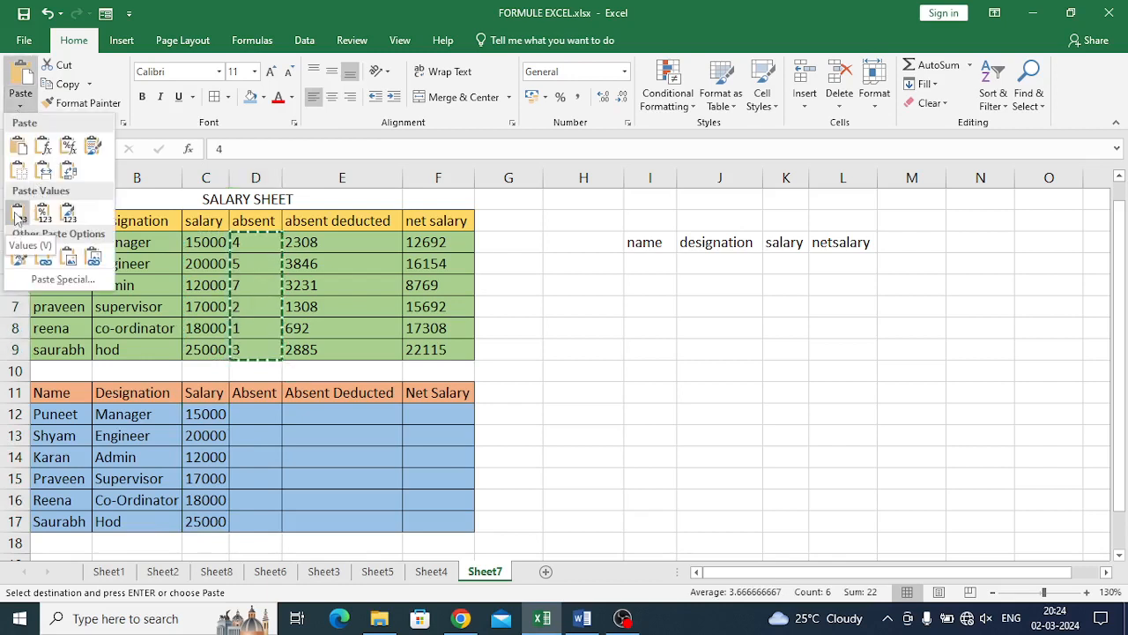
click(256, 413)
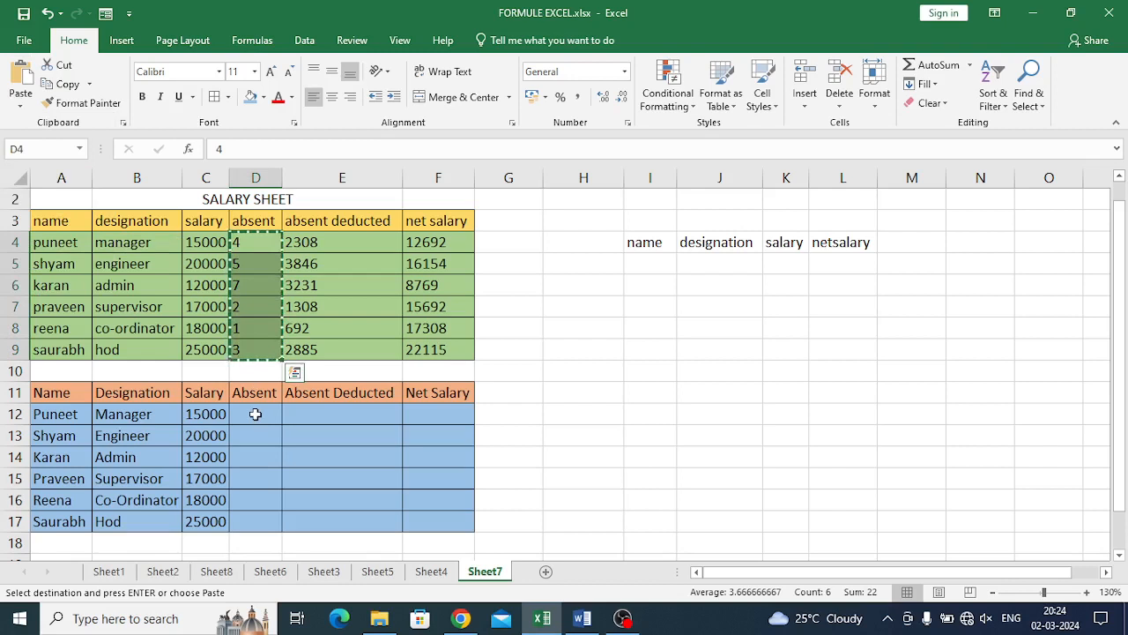
click(257, 412)
click(20, 104)
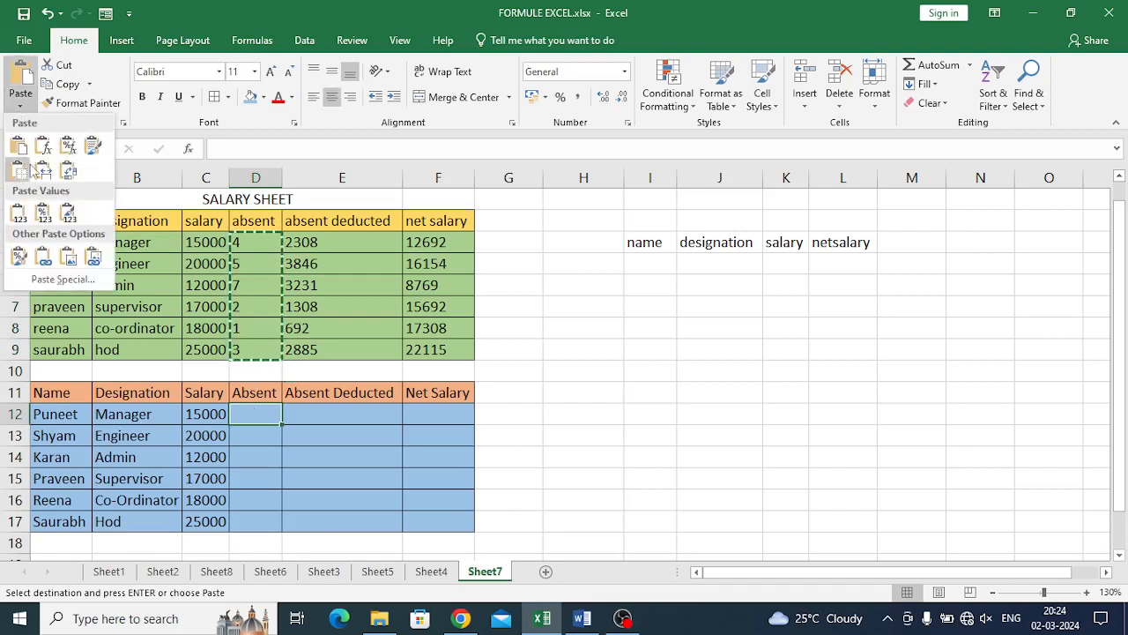
click(20, 214)
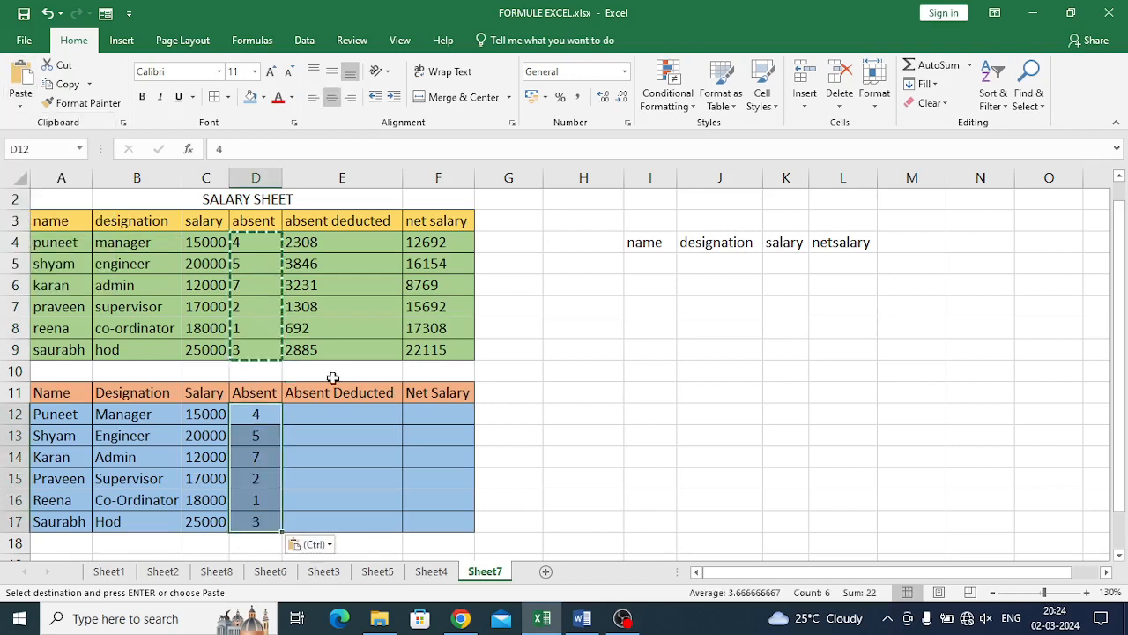
Copy the absent deducted and net salary results in E4:F9 and paste them as values only into E12:F17
drag(319, 241, 425, 349)
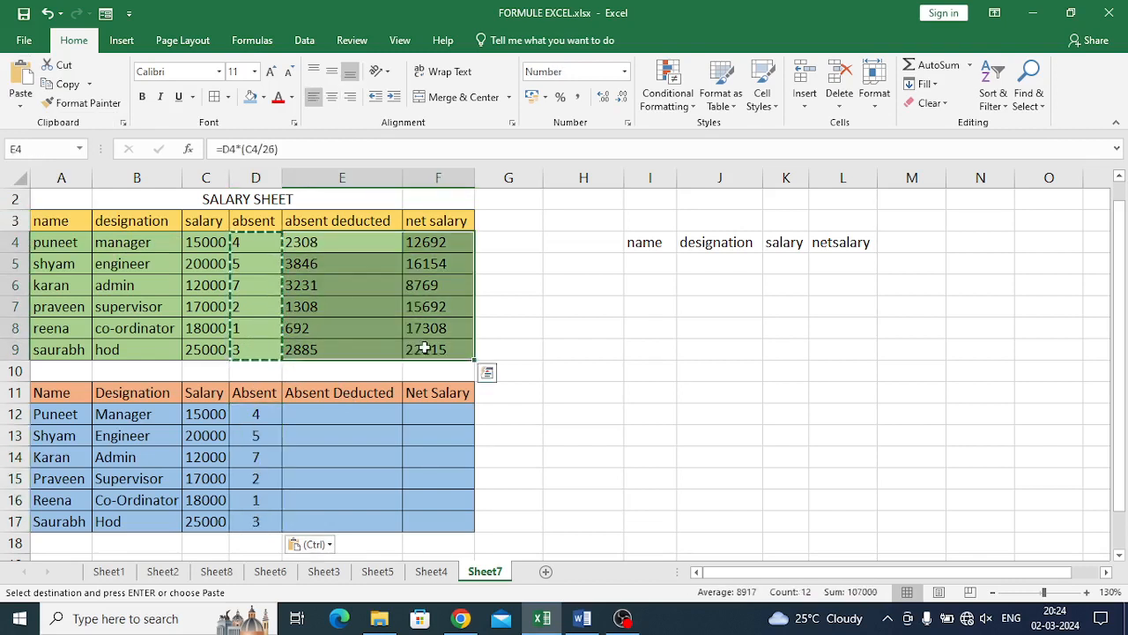
key(ctrl+c)
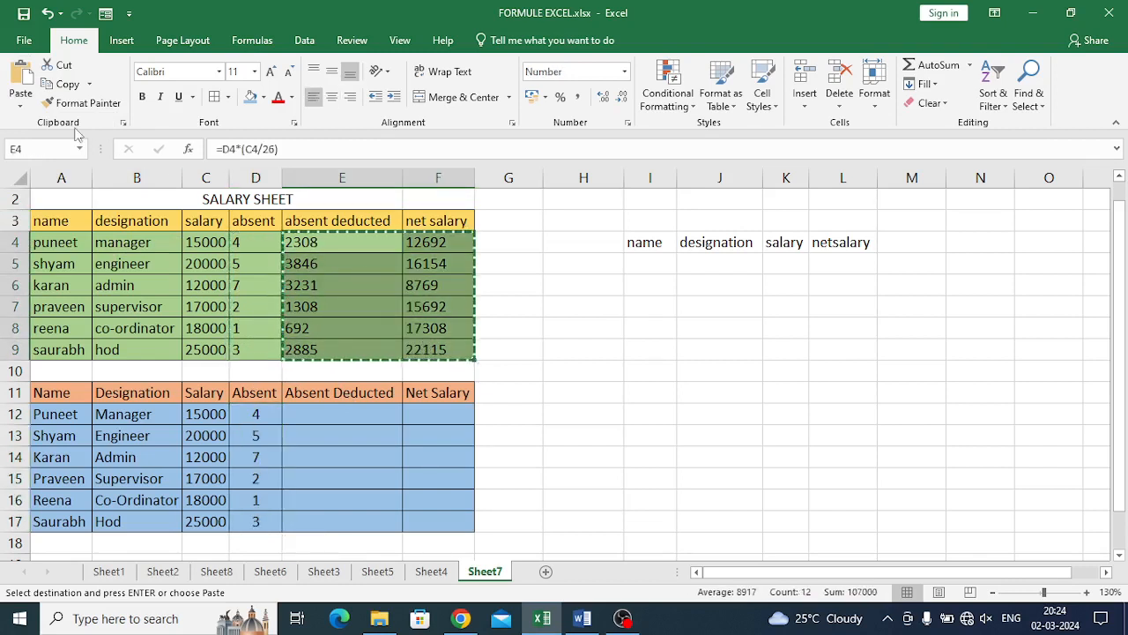
click(321, 419)
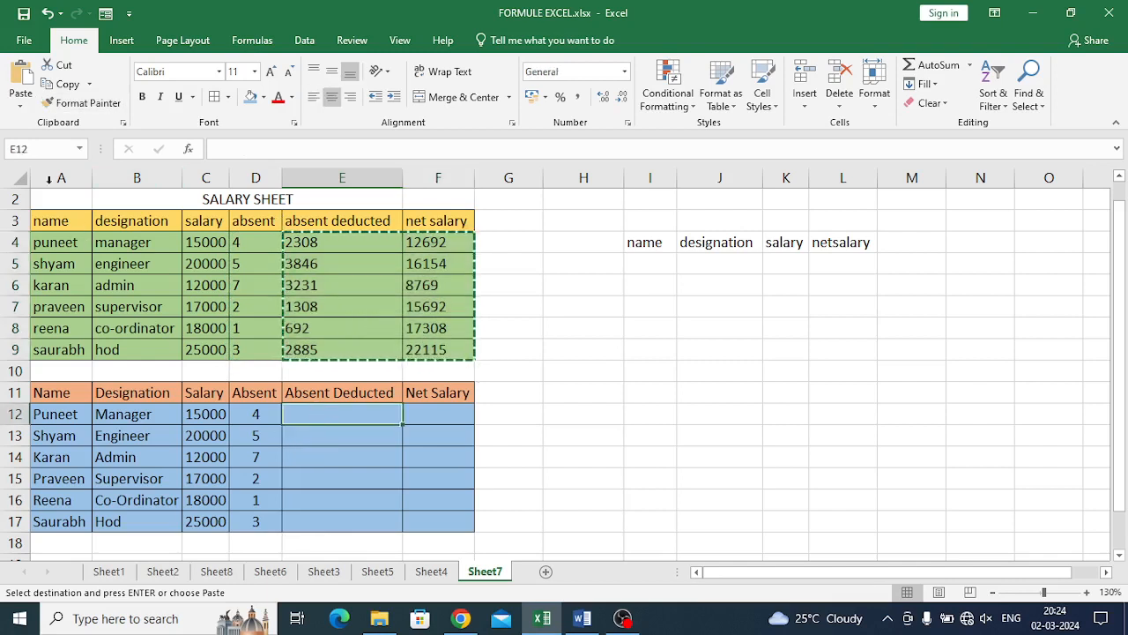
click(20, 106)
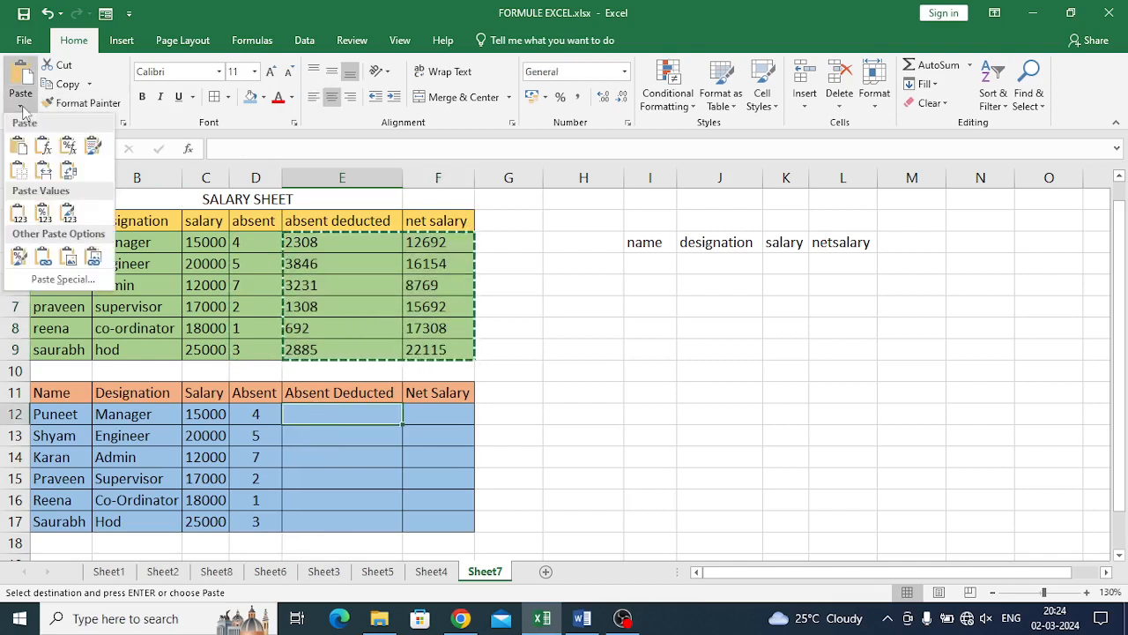
click(19, 212)
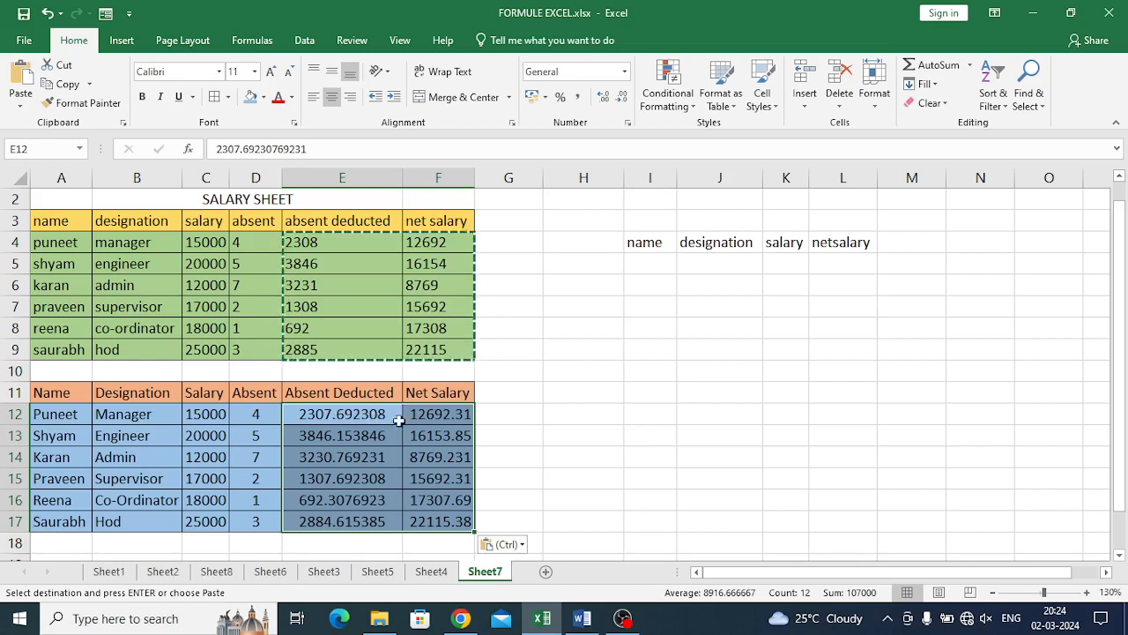
Adjust the number format of E12:F17 to show no decimal places
click(603, 98)
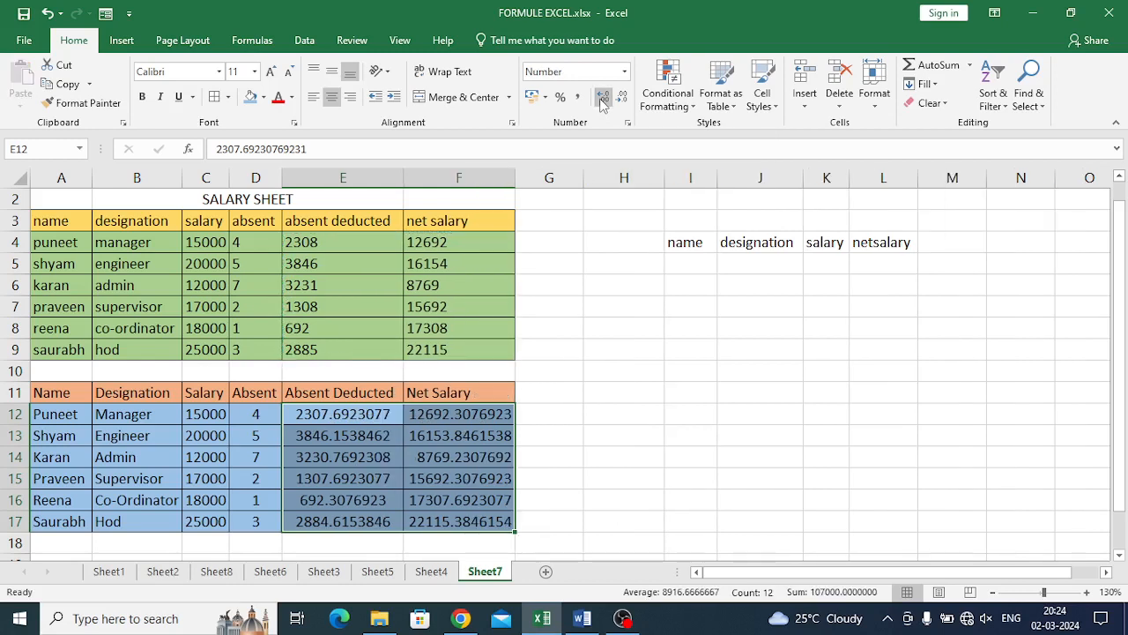
click(622, 99)
click(622, 99)
click(622, 99)
click(623, 99)
click(622, 99)
click(623, 99)
click(622, 99)
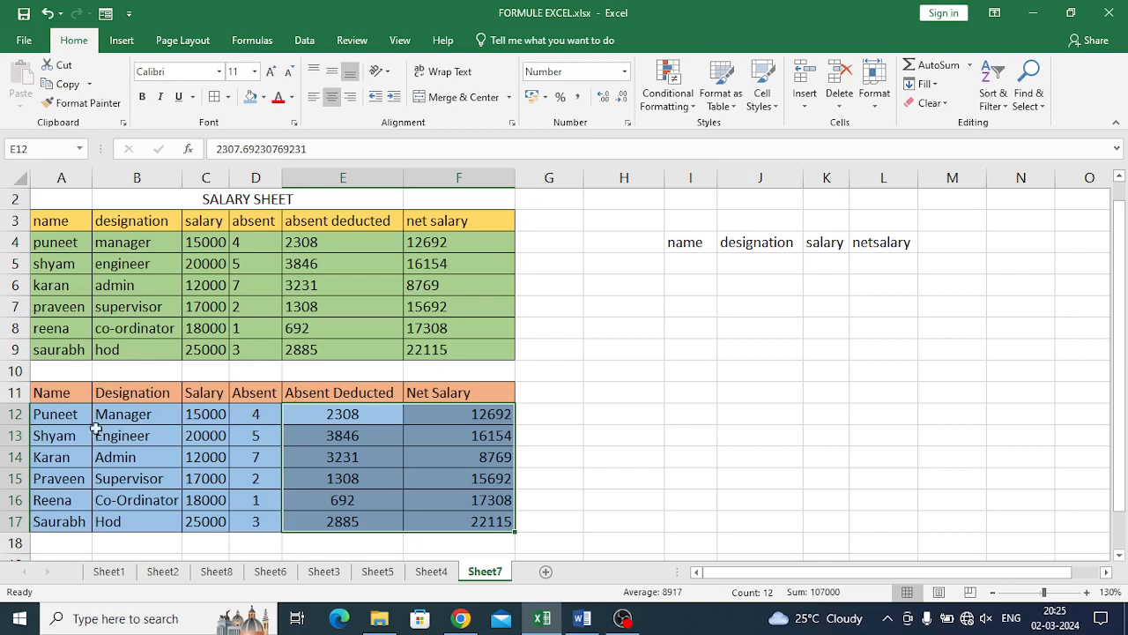
click(533, 518)
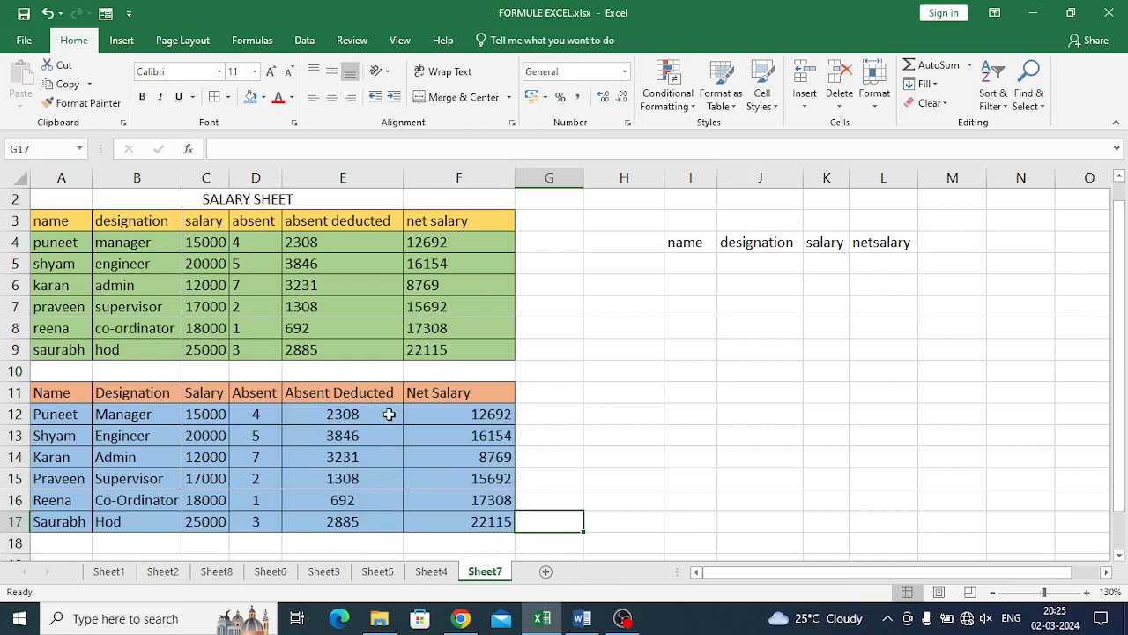
Move the name, designation, salary and netsalary headings from I4:L4 down to I11:L11
scroll(908, 392, up, 1)
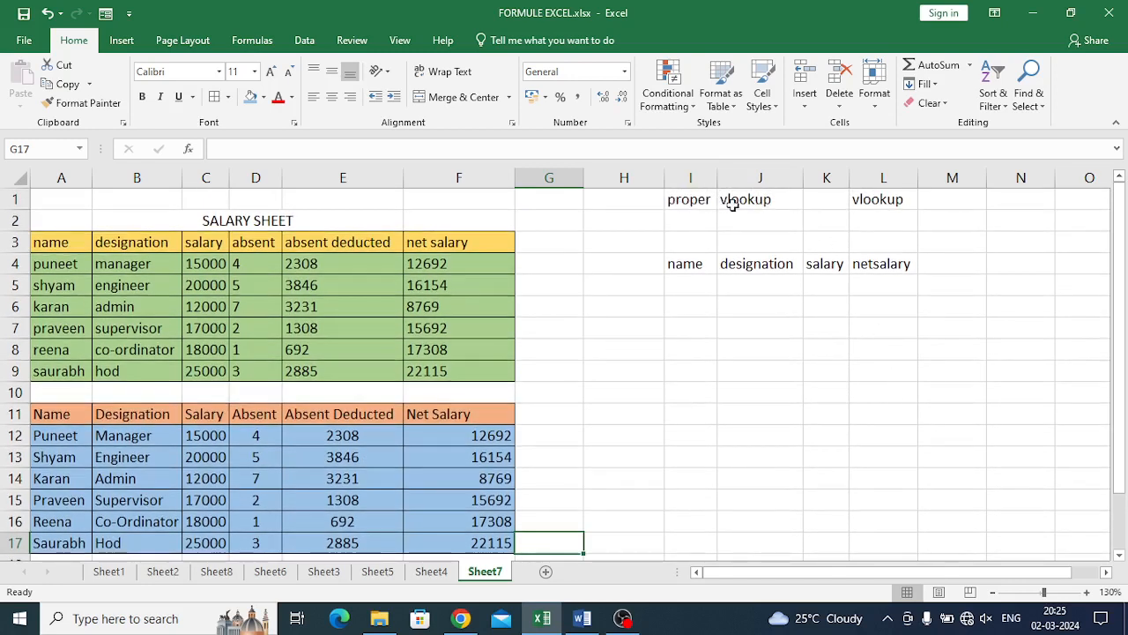
scroll(692, 374, down, 1)
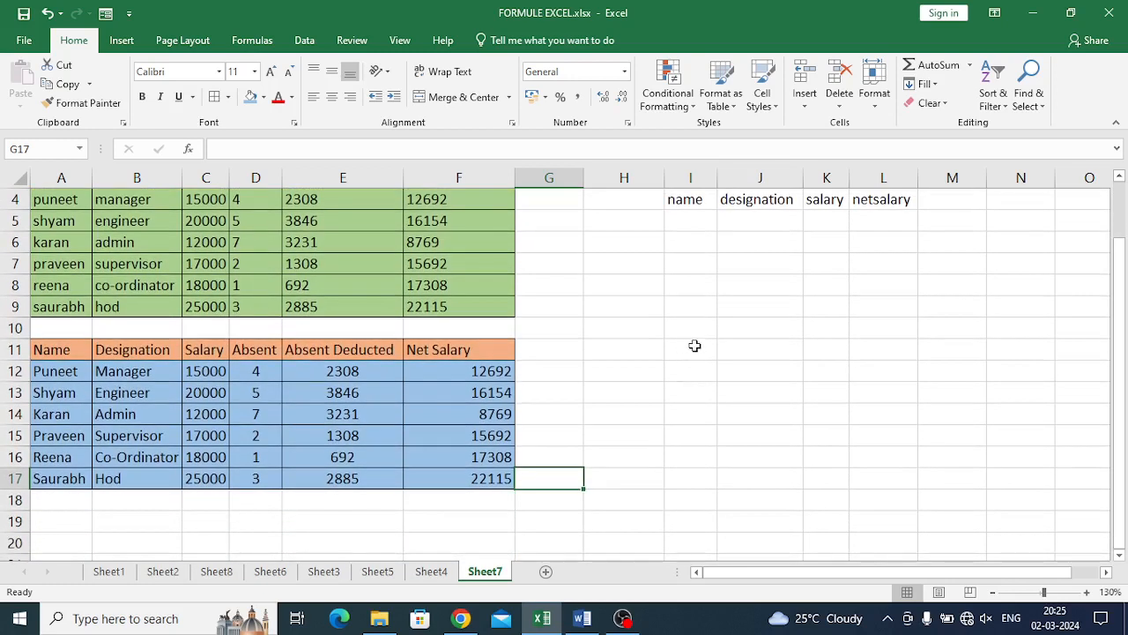
click(693, 348)
drag(674, 199, 881, 201)
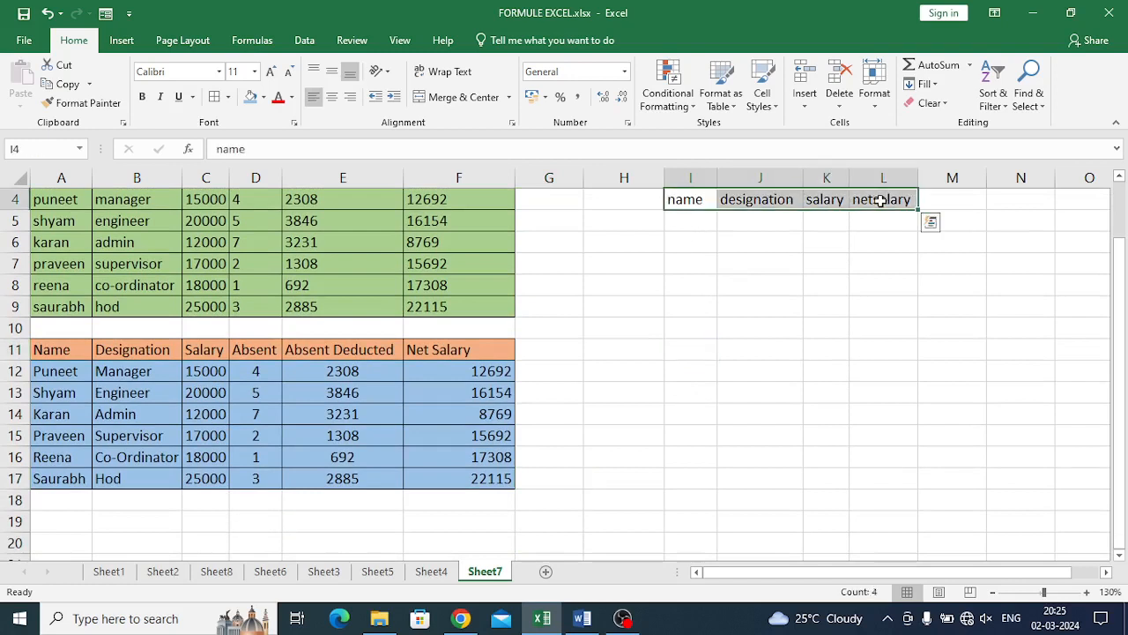
drag(844, 214, 831, 364)
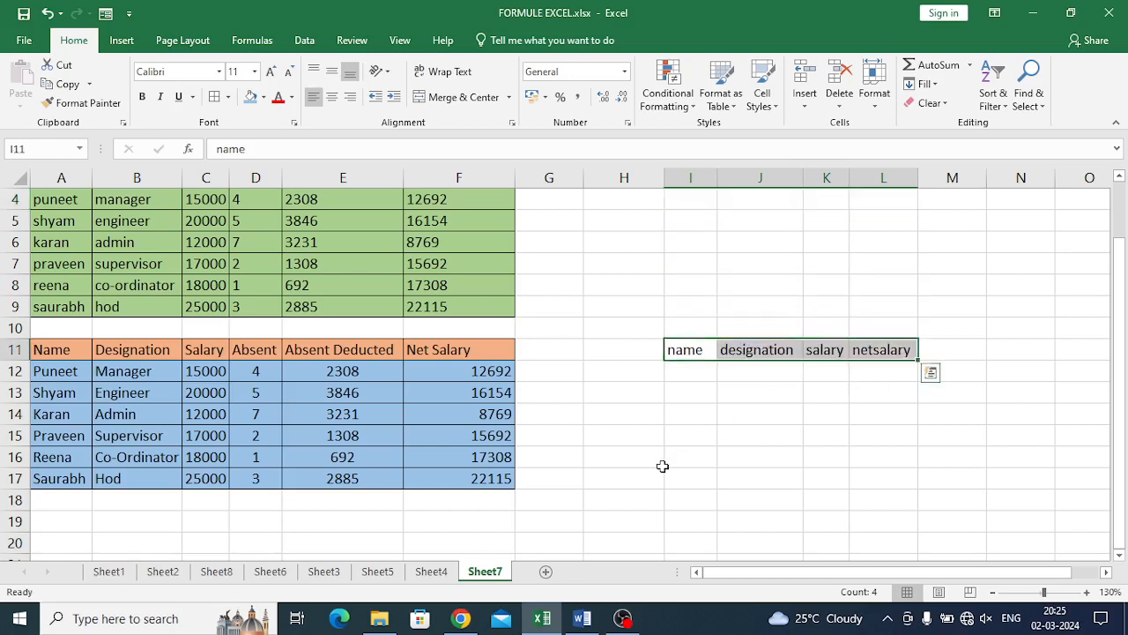
click(659, 472)
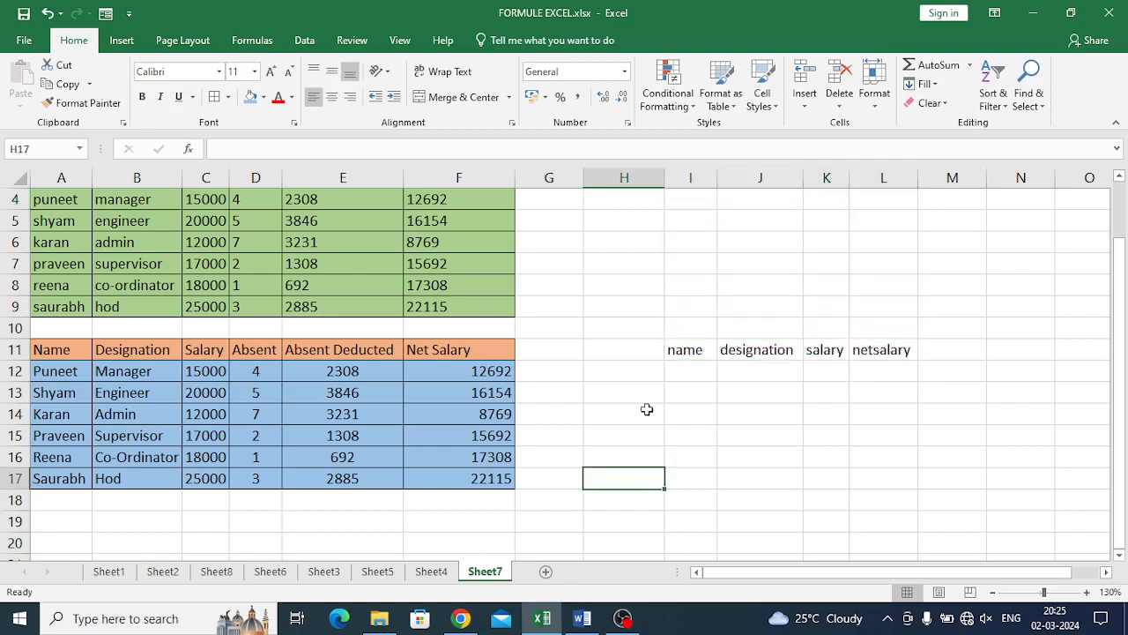
click(691, 371)
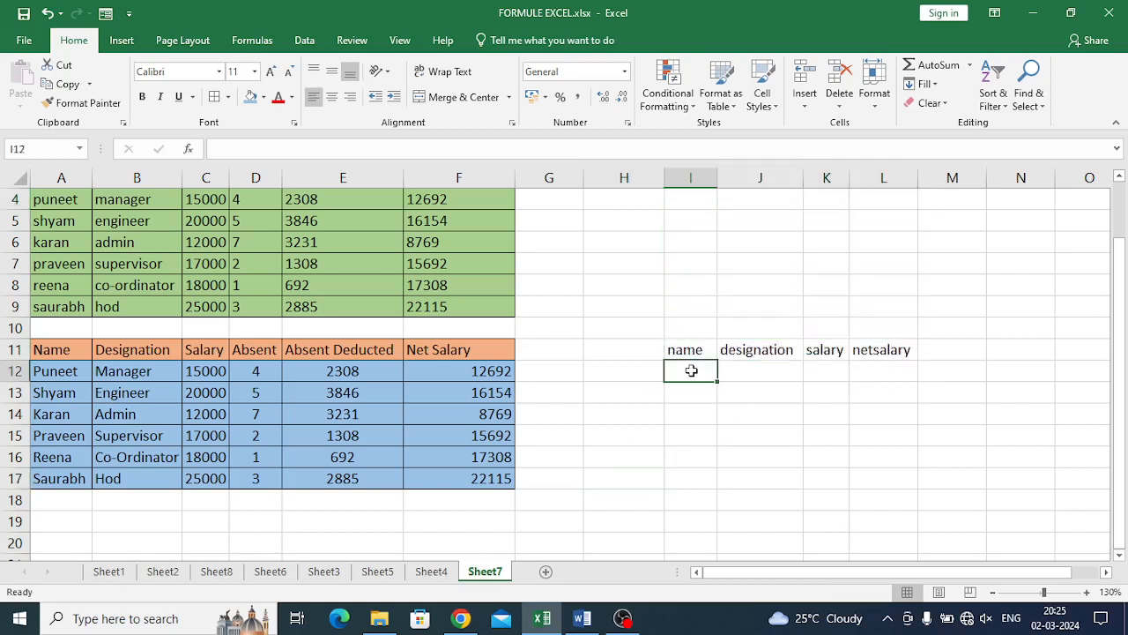
click(756, 371)
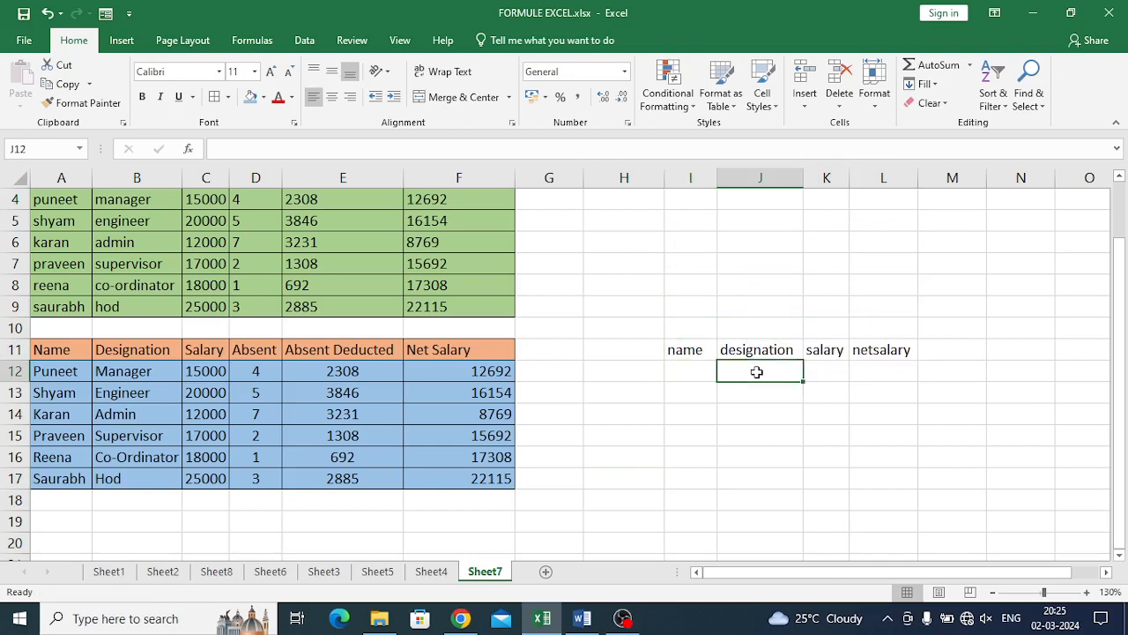
click(830, 369)
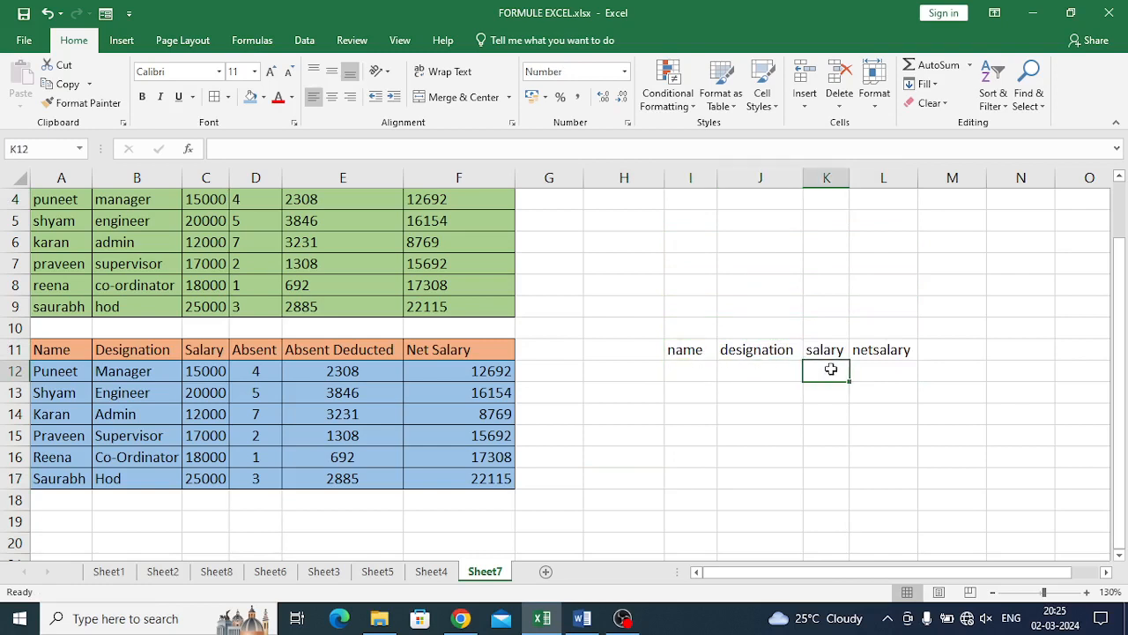
click(876, 370)
click(688, 372)
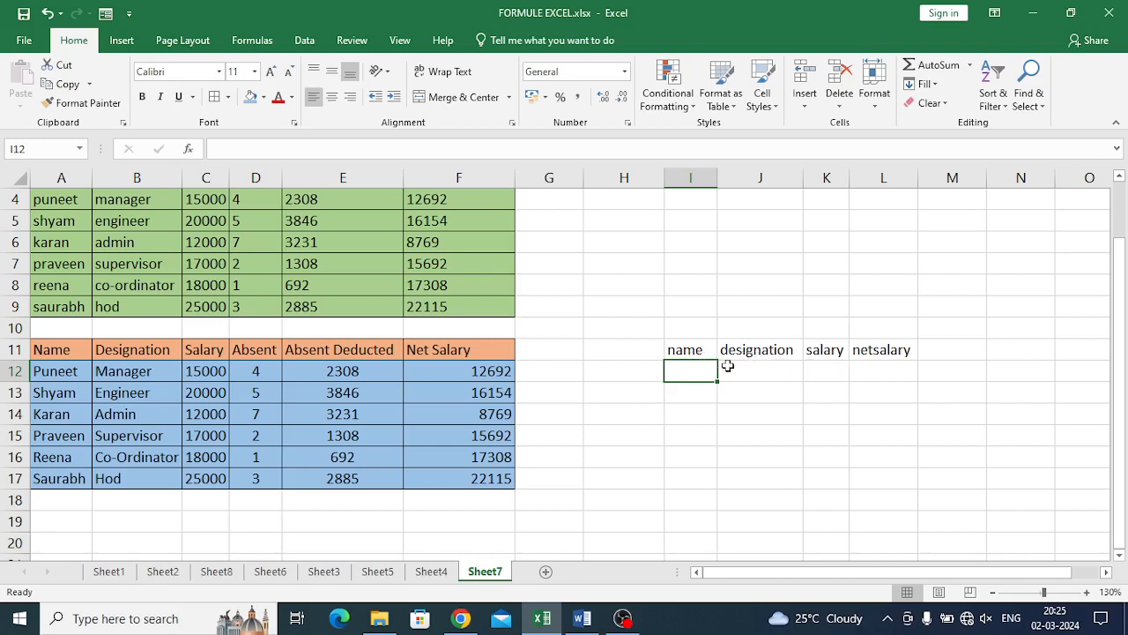
Delete the name and designation headings from I11:J11
drag(690, 349, 773, 350)
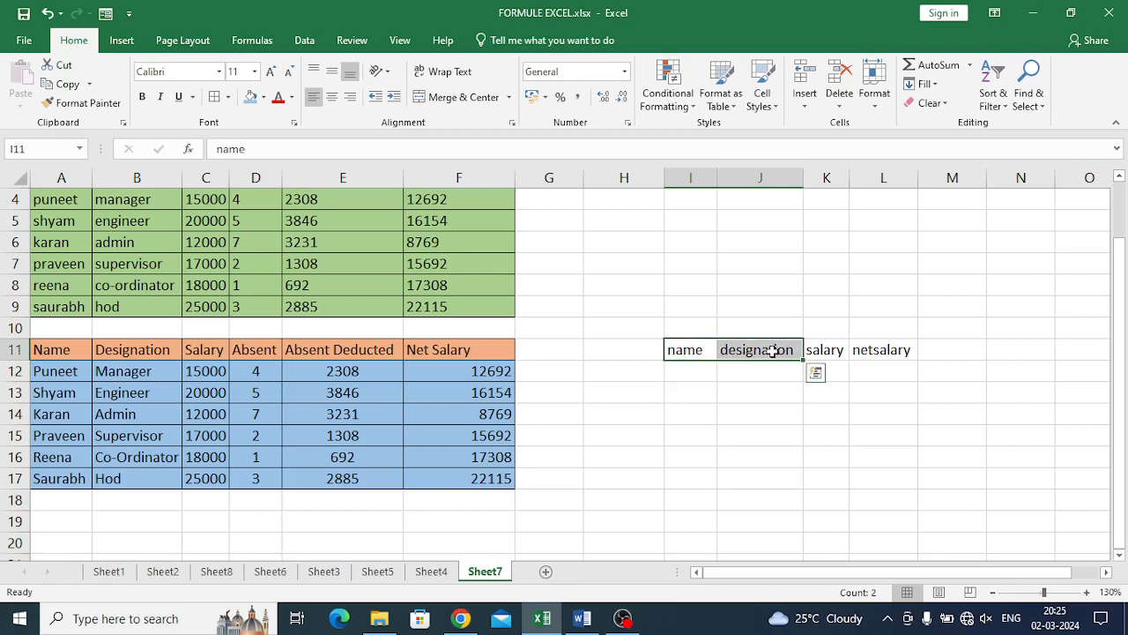
key(Delete)
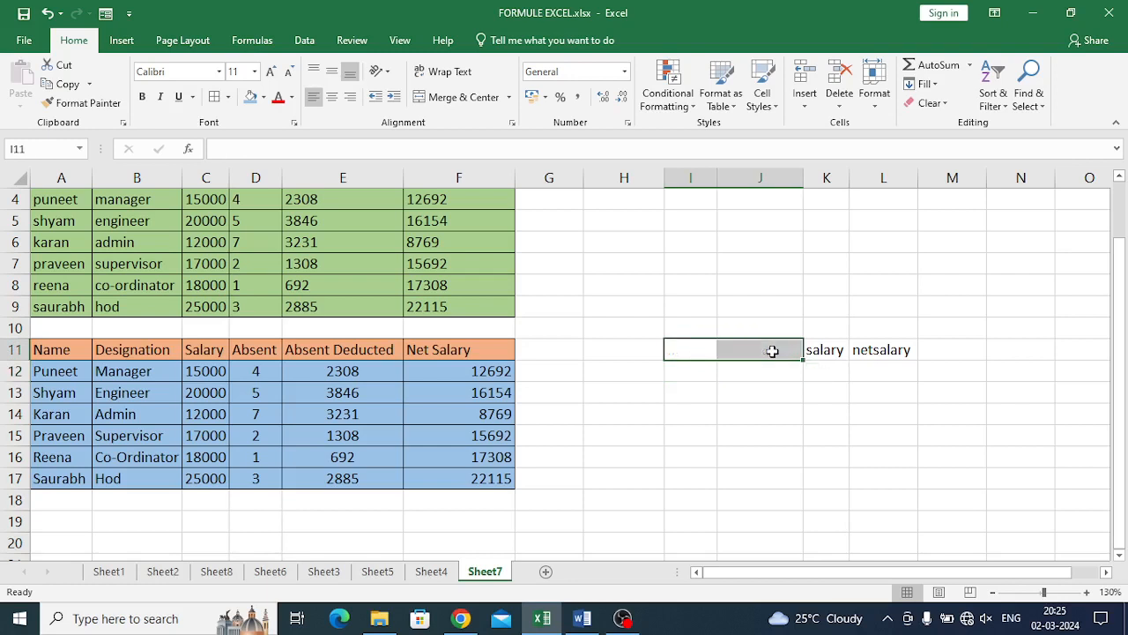
click(821, 390)
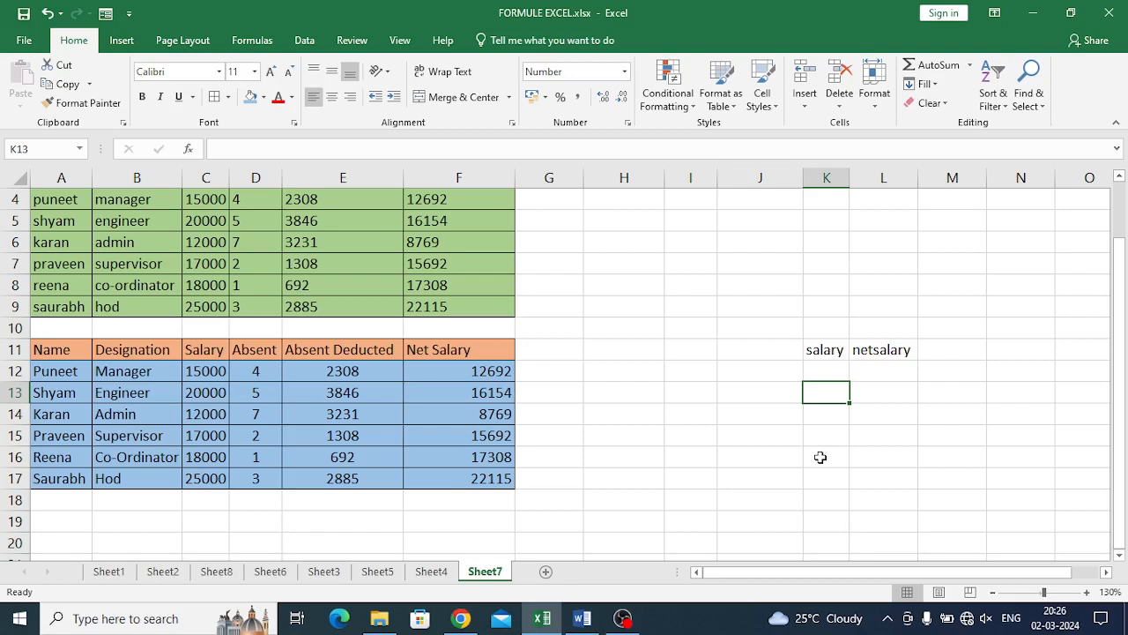
drag(763, 220, 746, 458)
click(873, 372)
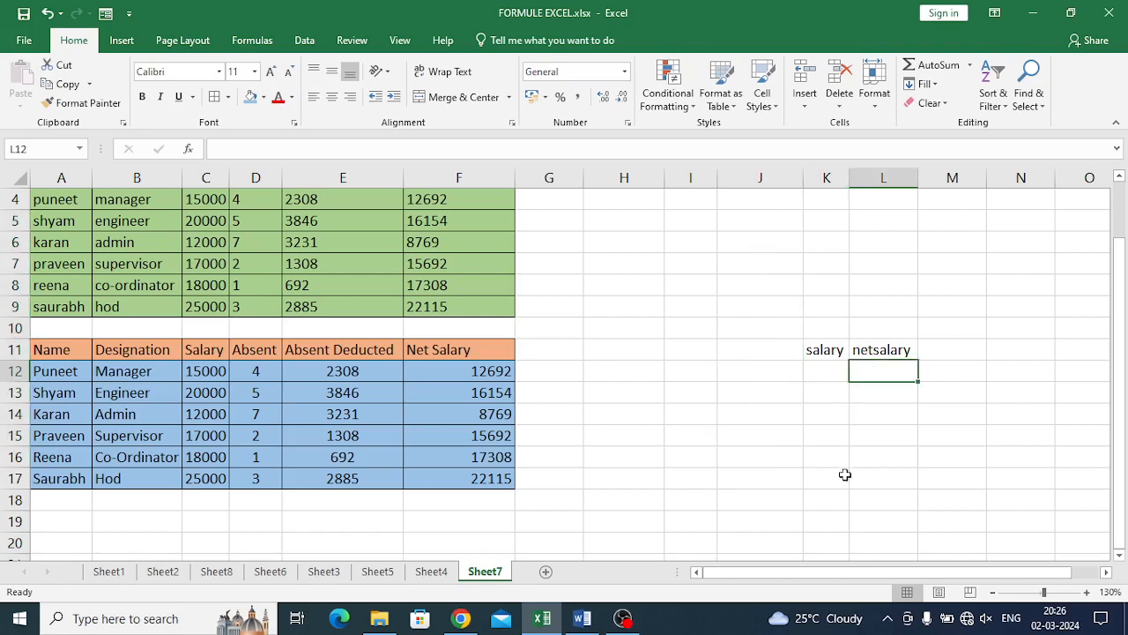
Start a VLOOKUP formula in L12 and open its function arguments, moving the dialog clear of the lookup cells
text(=)
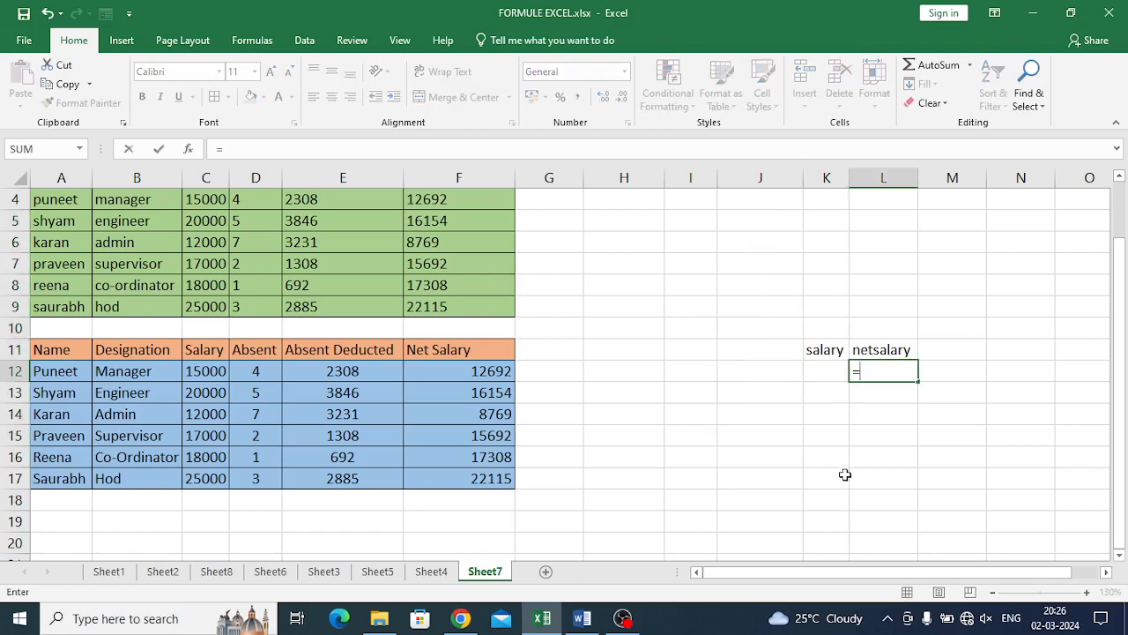
text(vl)
text(ooi)
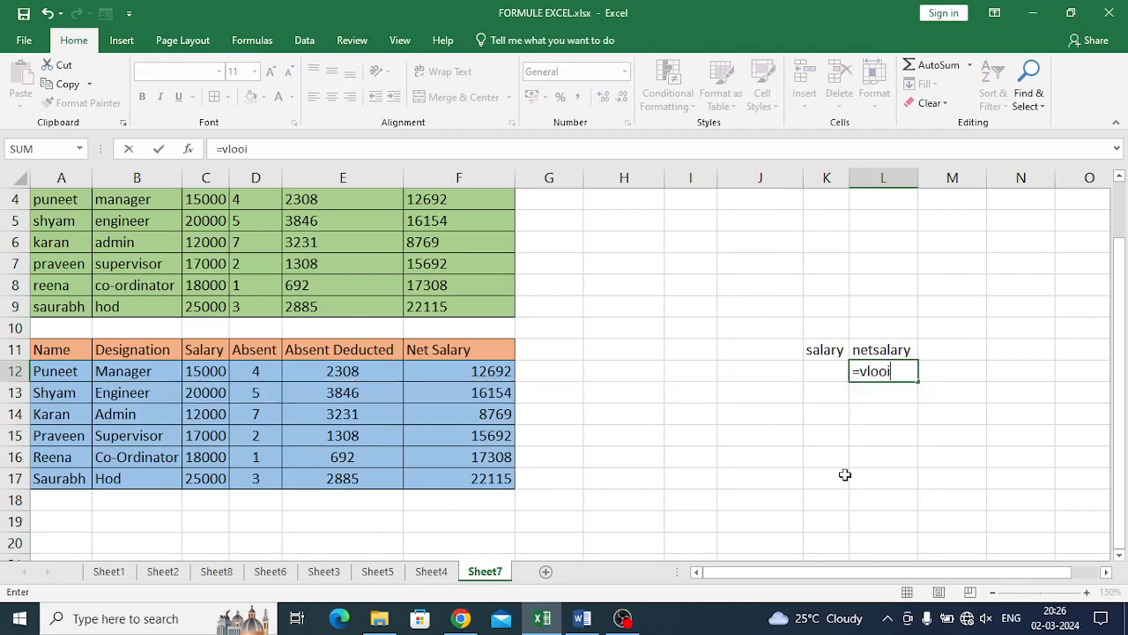
key(BackSpace)
text(kup)
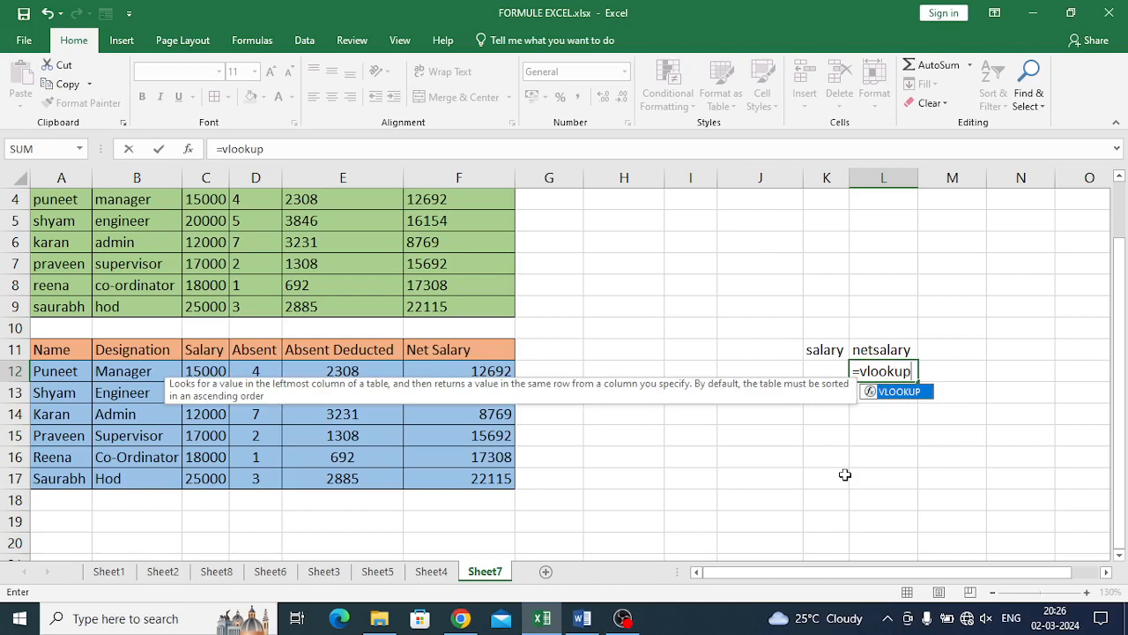
text(()
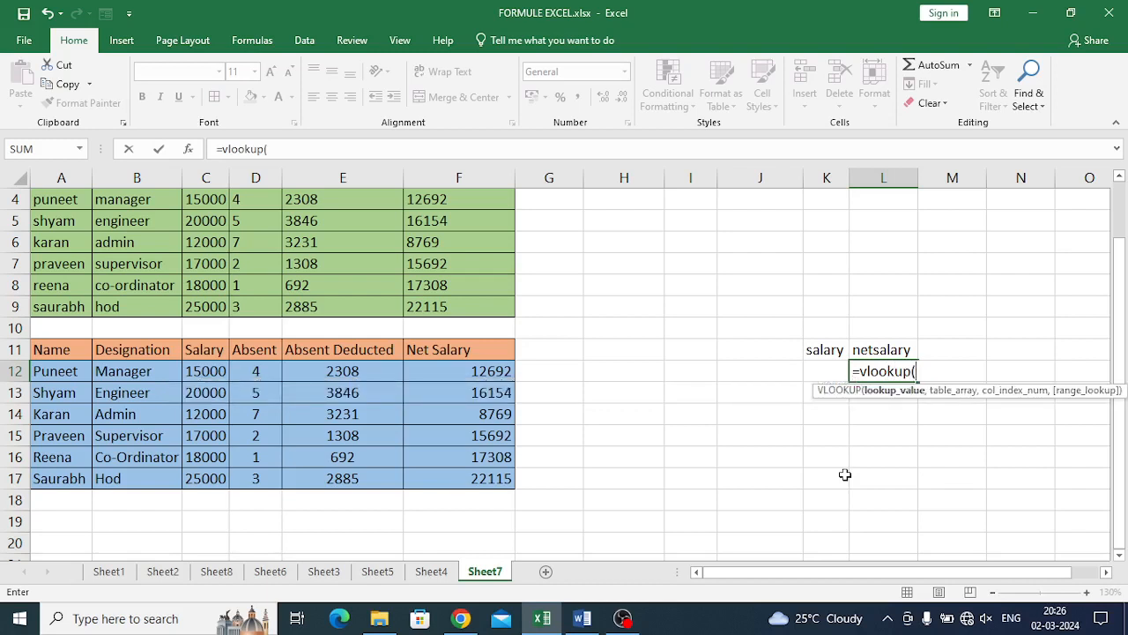
click(190, 150)
drag(773, 339, 777, 55)
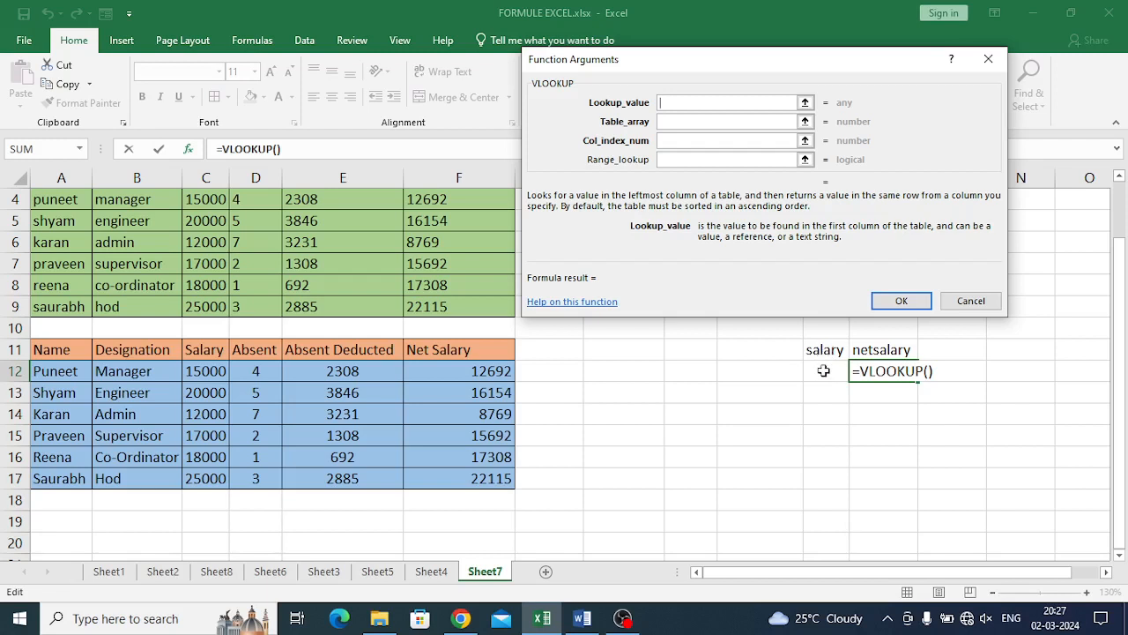
Complete the VLOOKUP in L12 with lookup value K12, table array A11:F17, column index 6 and range lookup 0
click(823, 371)
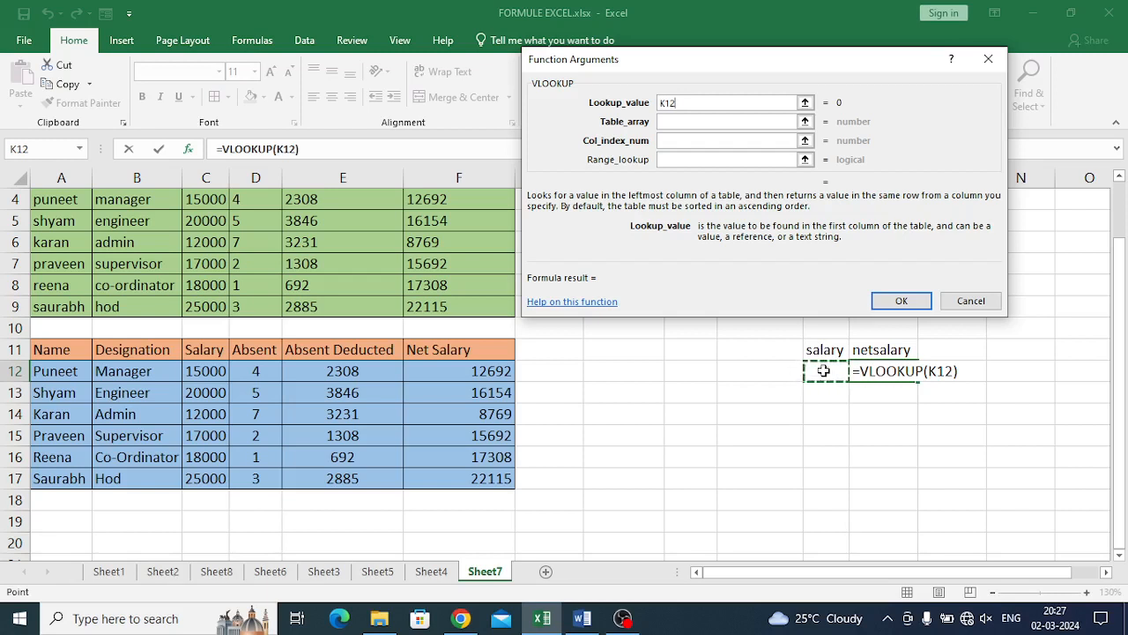
click(667, 121)
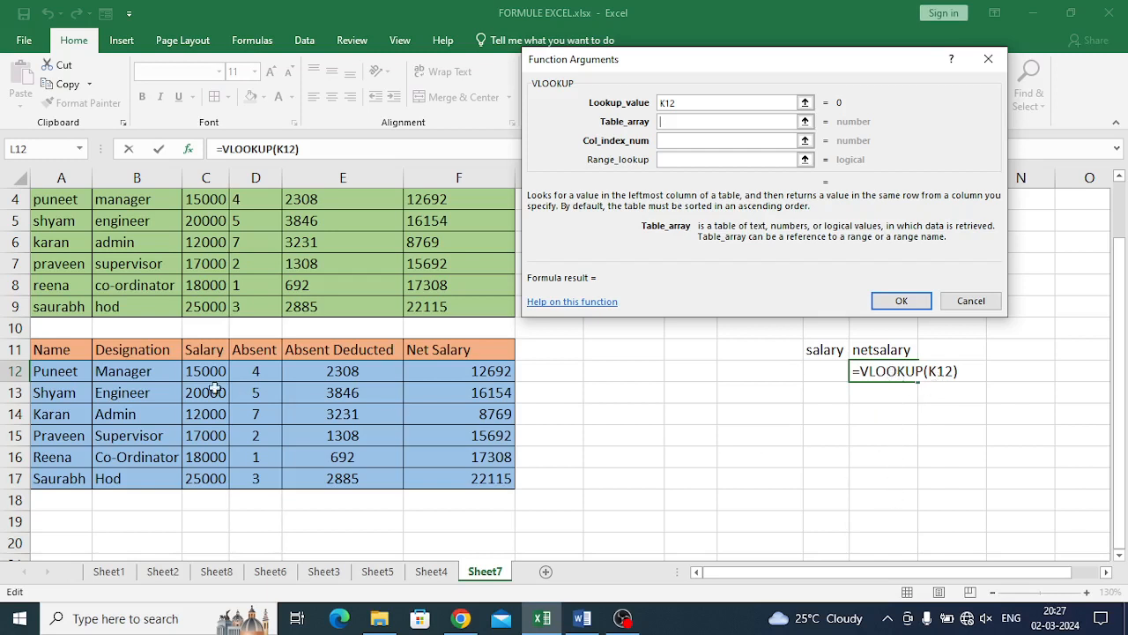
drag(54, 350, 466, 476)
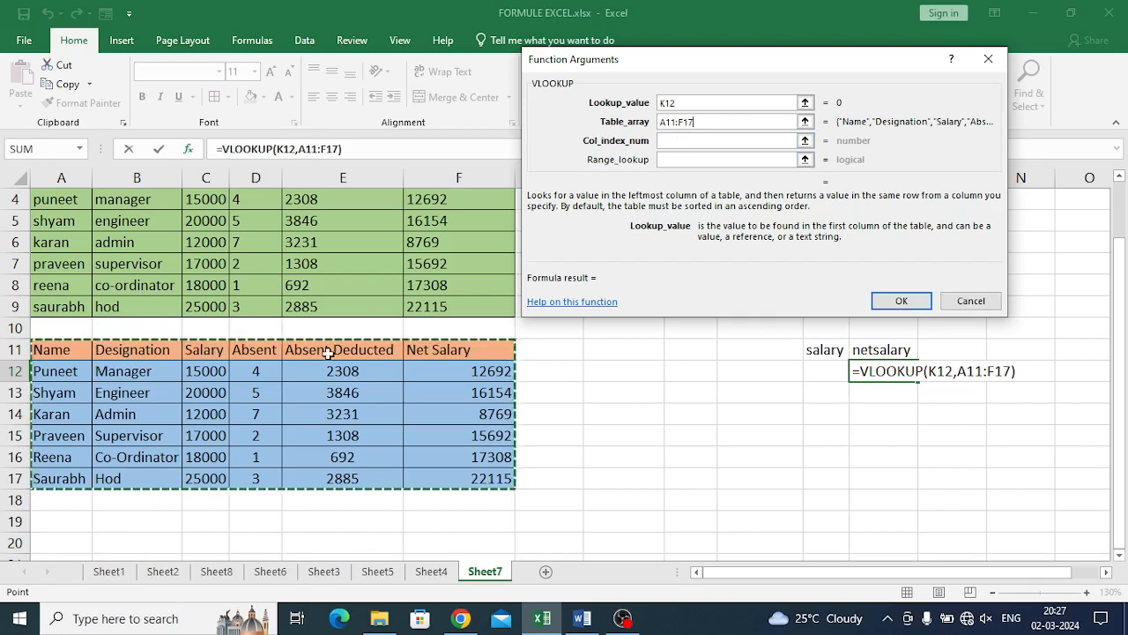
click(664, 141)
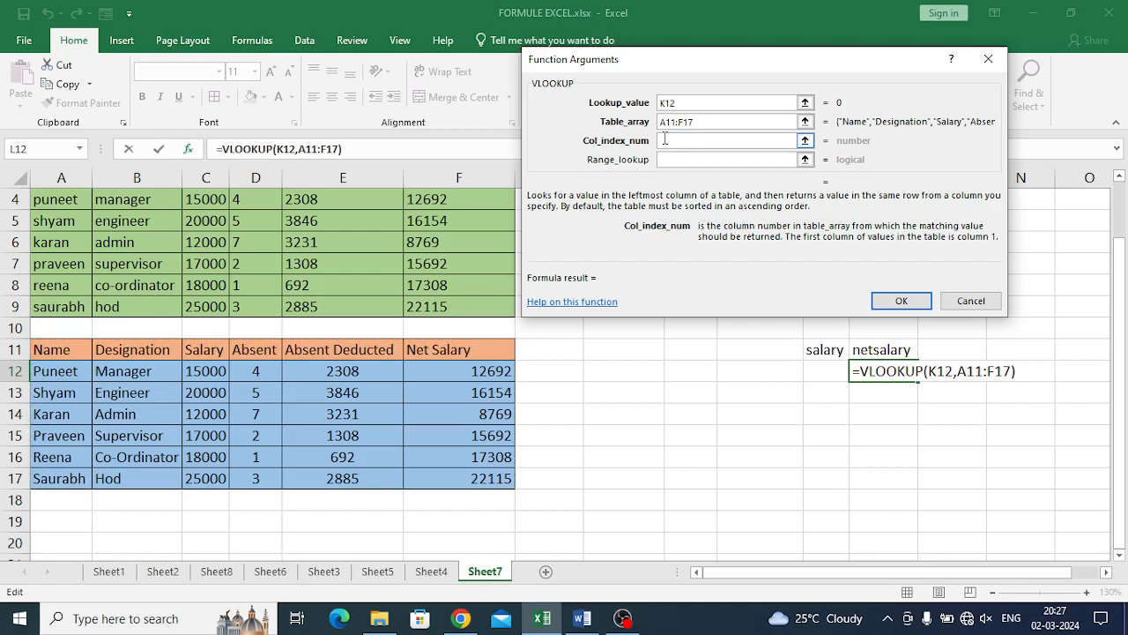
text(6)
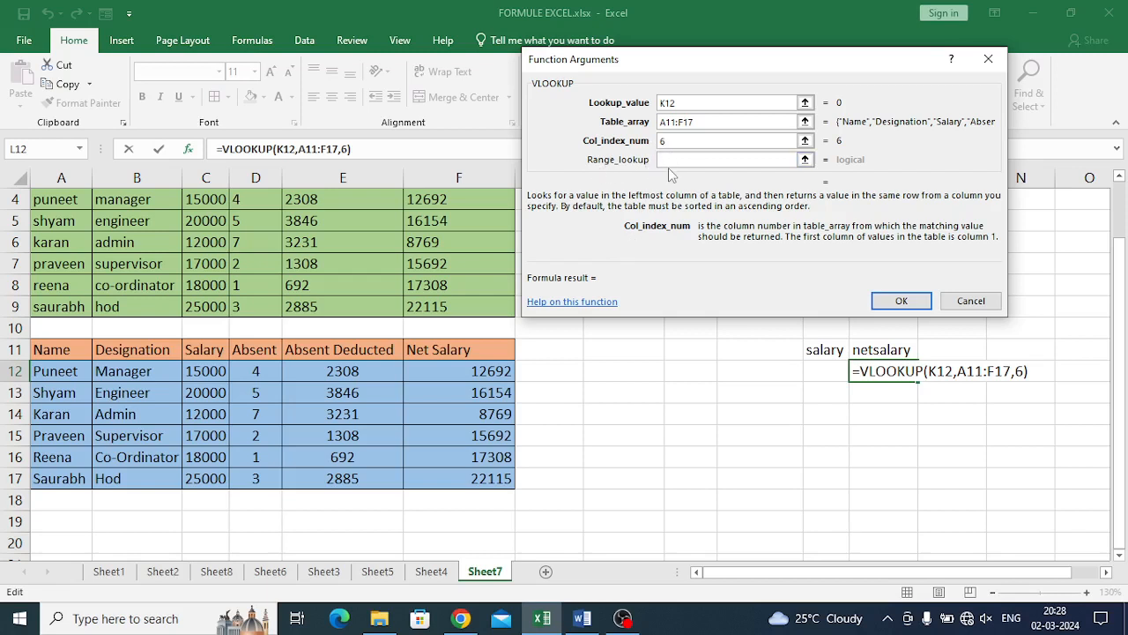
click(670, 161)
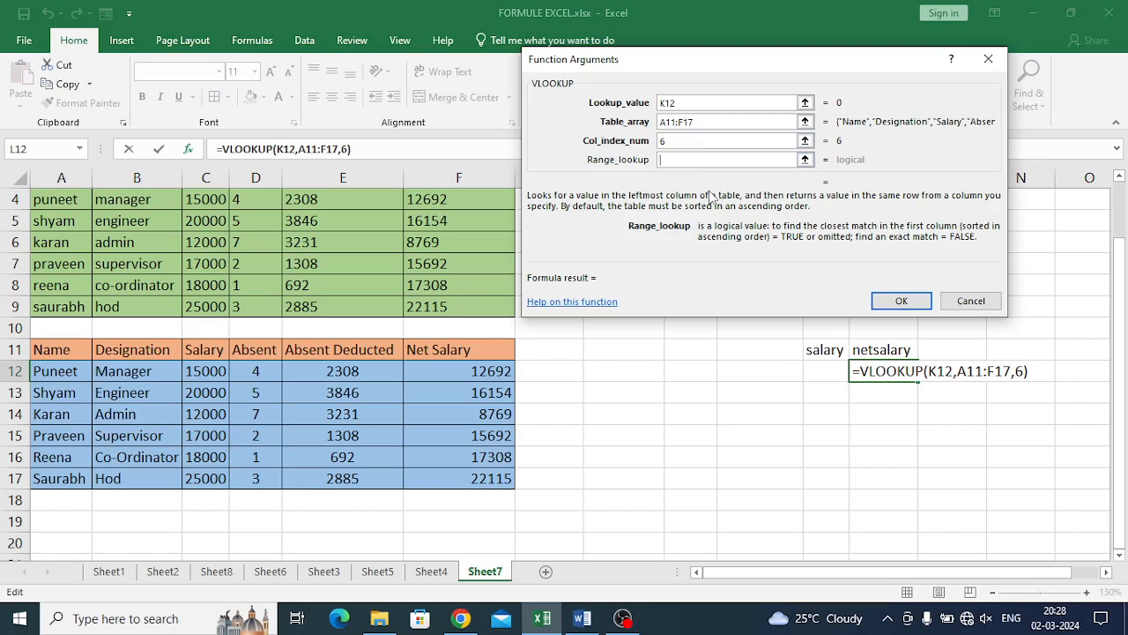
text(0)
click(878, 300)
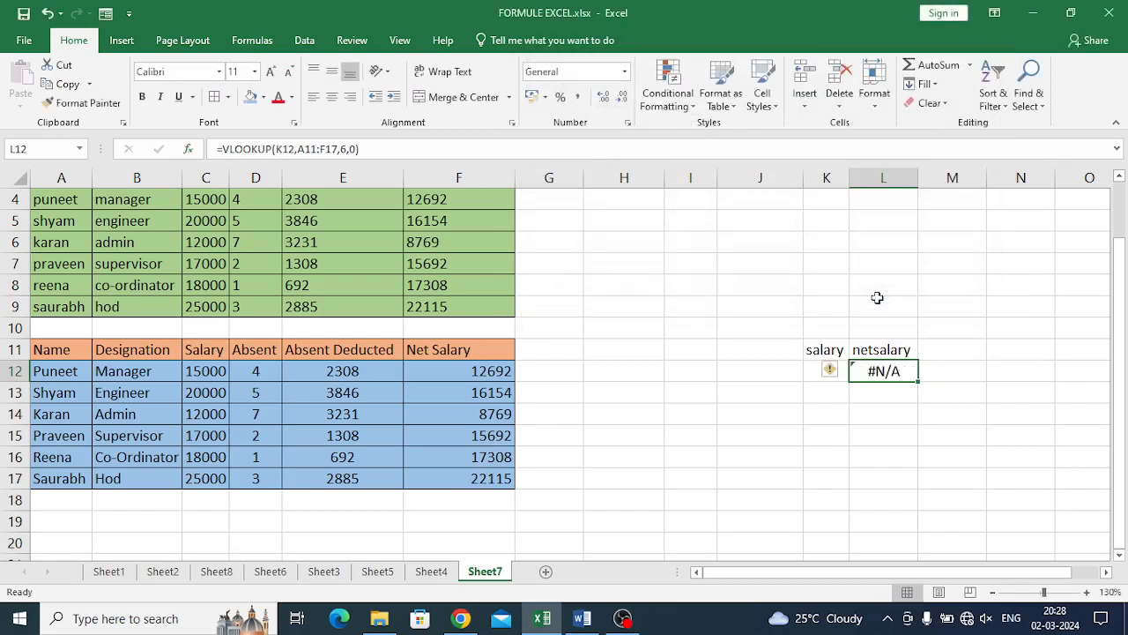
Change the salary heading in K11 to name
click(868, 395)
click(833, 350)
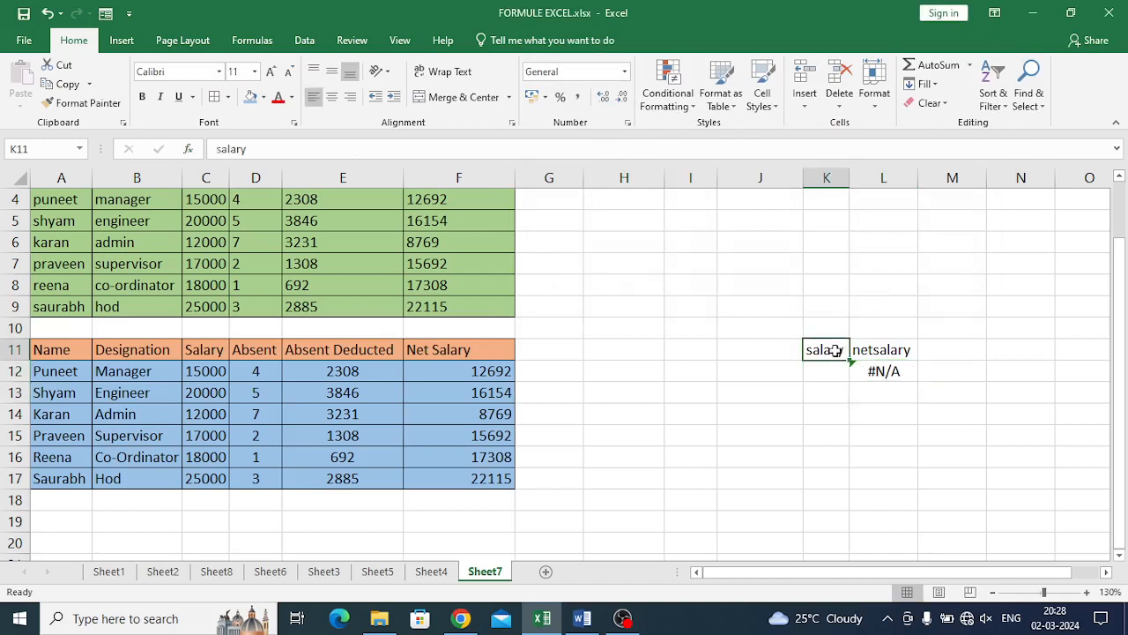
text(name)
key(Return)
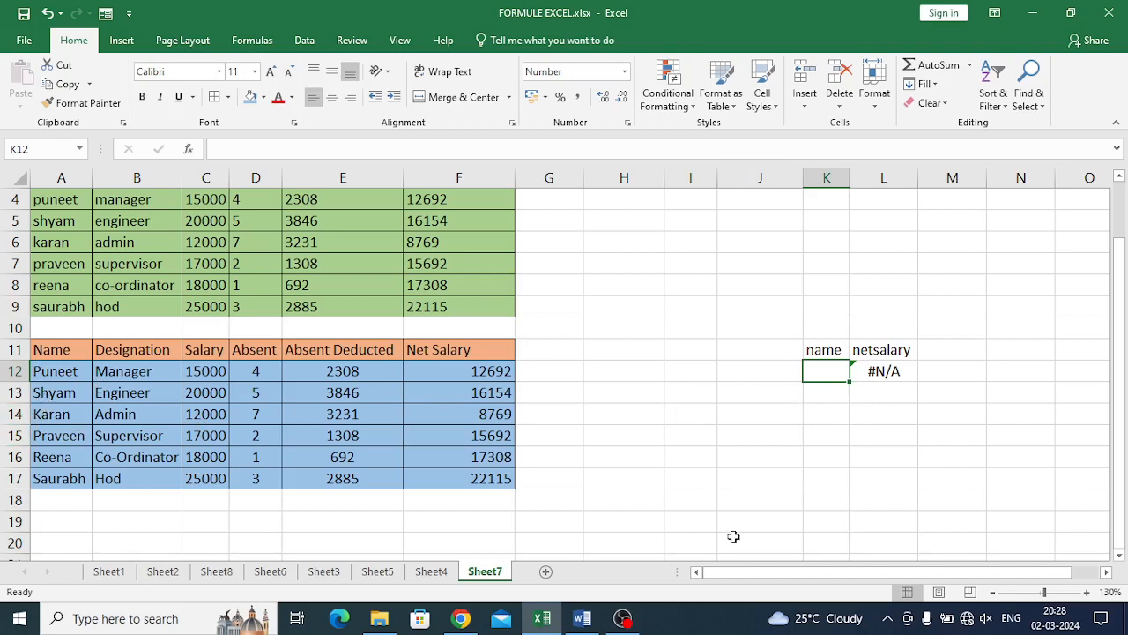
Enter the engineer's name in lowercase in K12 as the lookup value
text(shym)
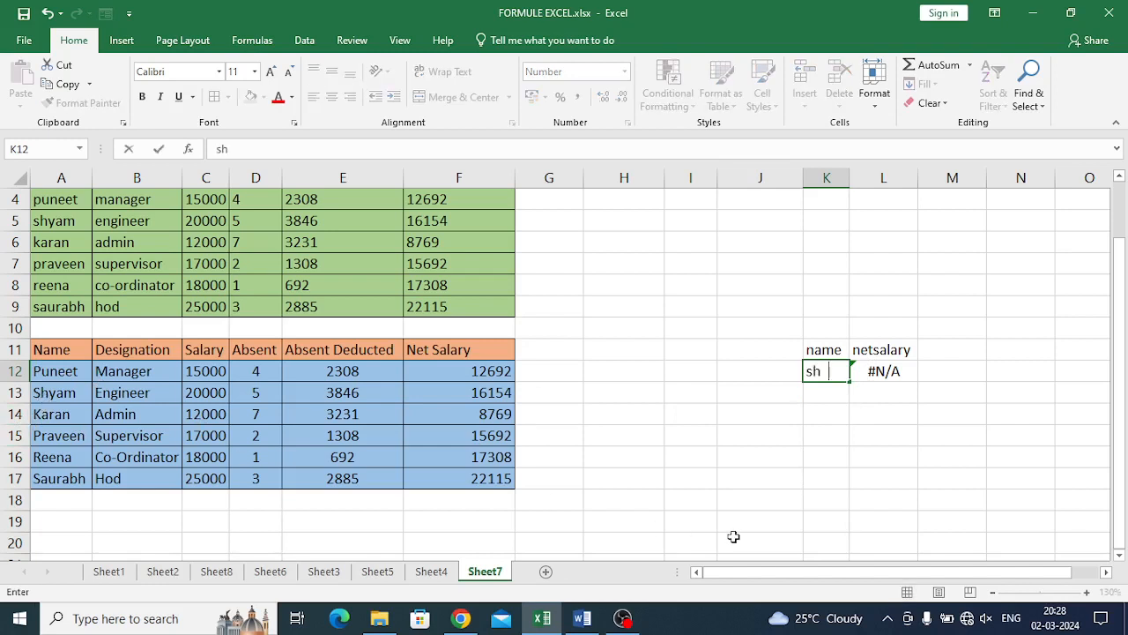
key(BackSpace)
text(am)
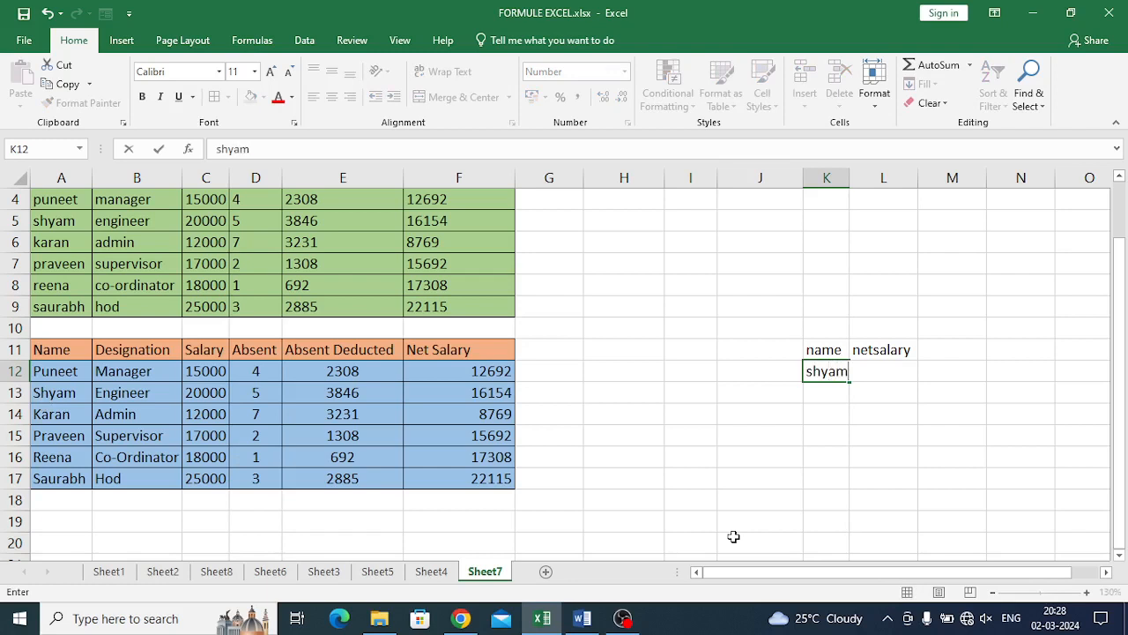
key(Return)
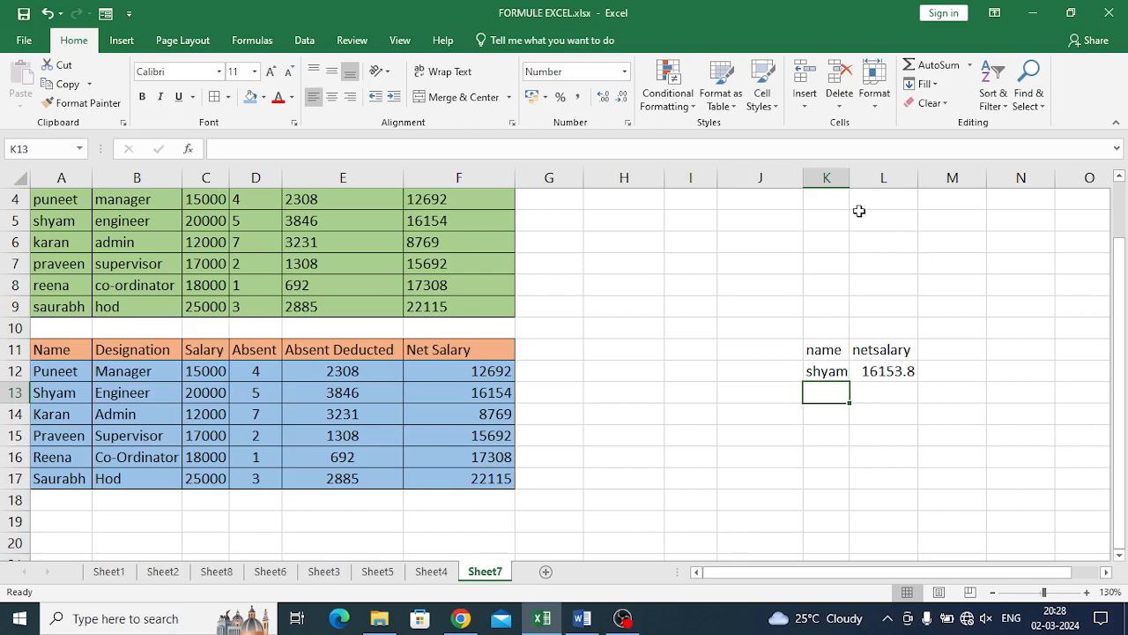
drag(804, 350, 870, 384)
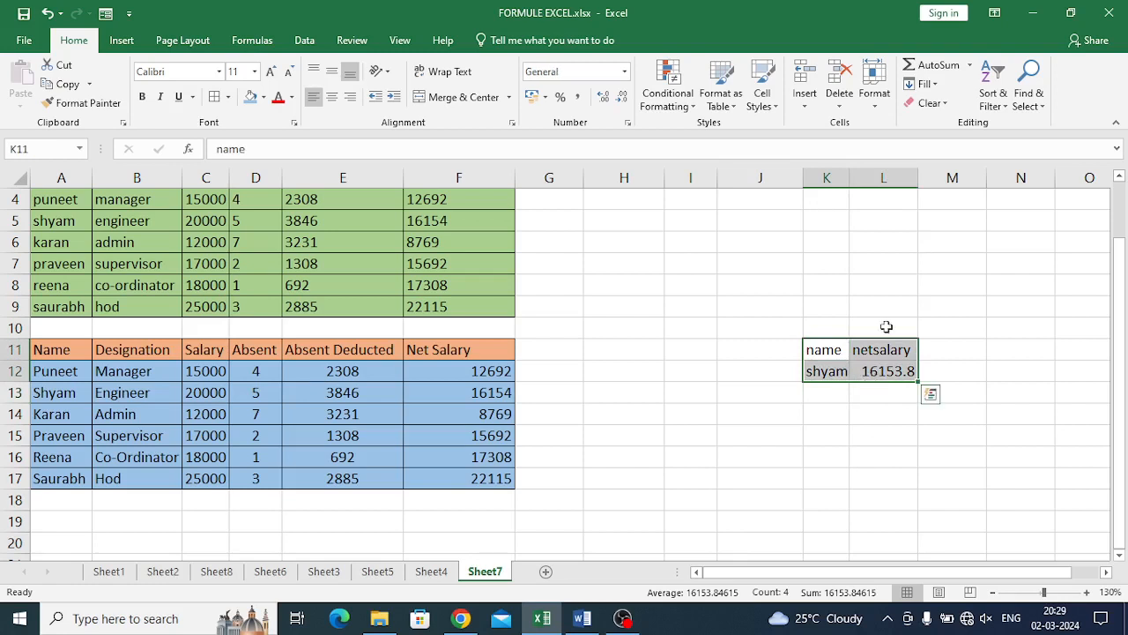
click(926, 432)
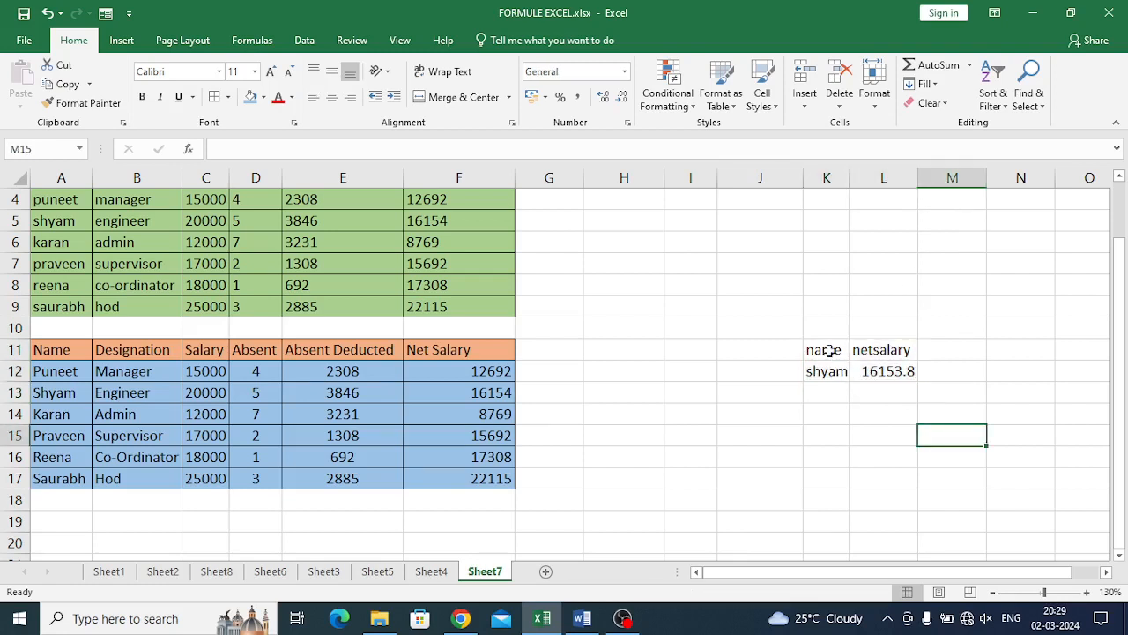
click(829, 350)
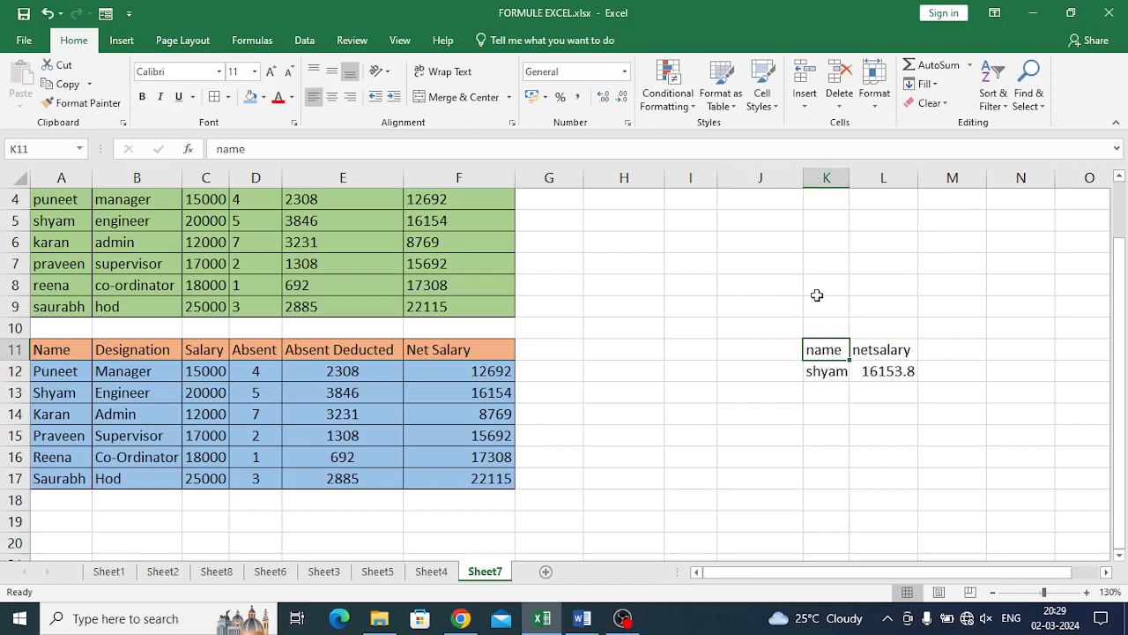
drag(826, 350, 906, 373)
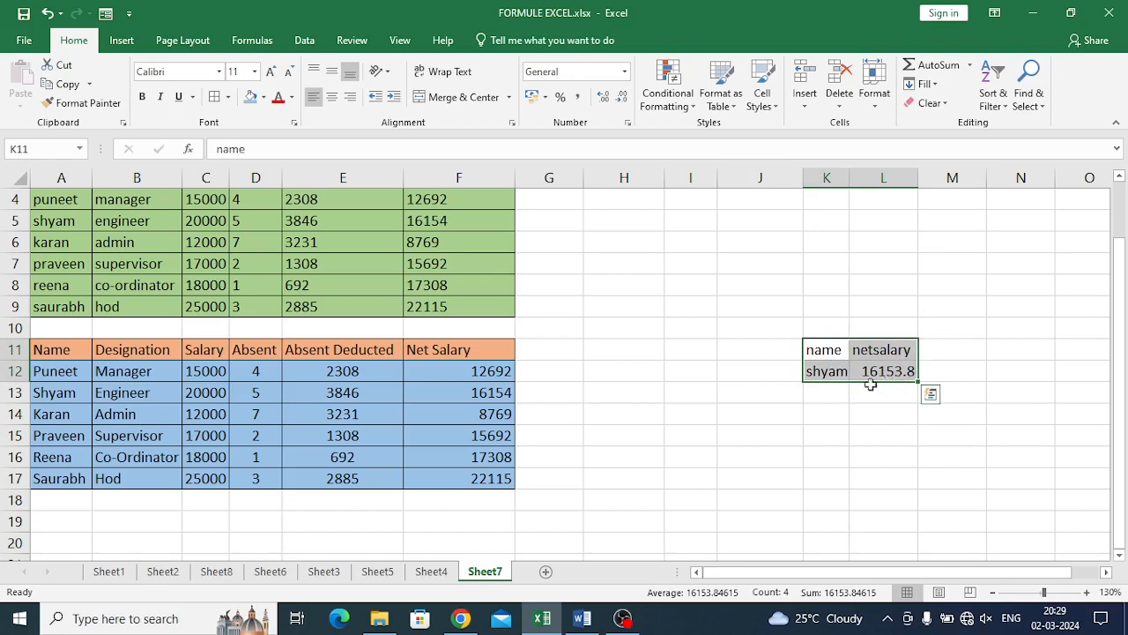
click(838, 392)
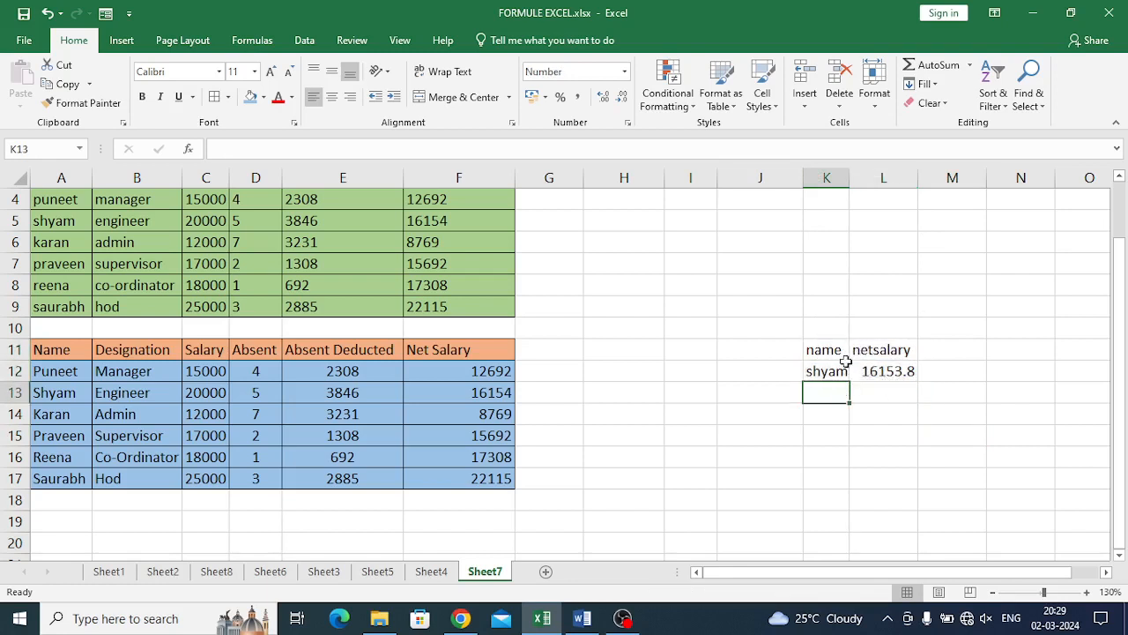
Widen columns K and L together to the same width
click(835, 178)
drag(837, 177, 876, 183)
click(1002, 451)
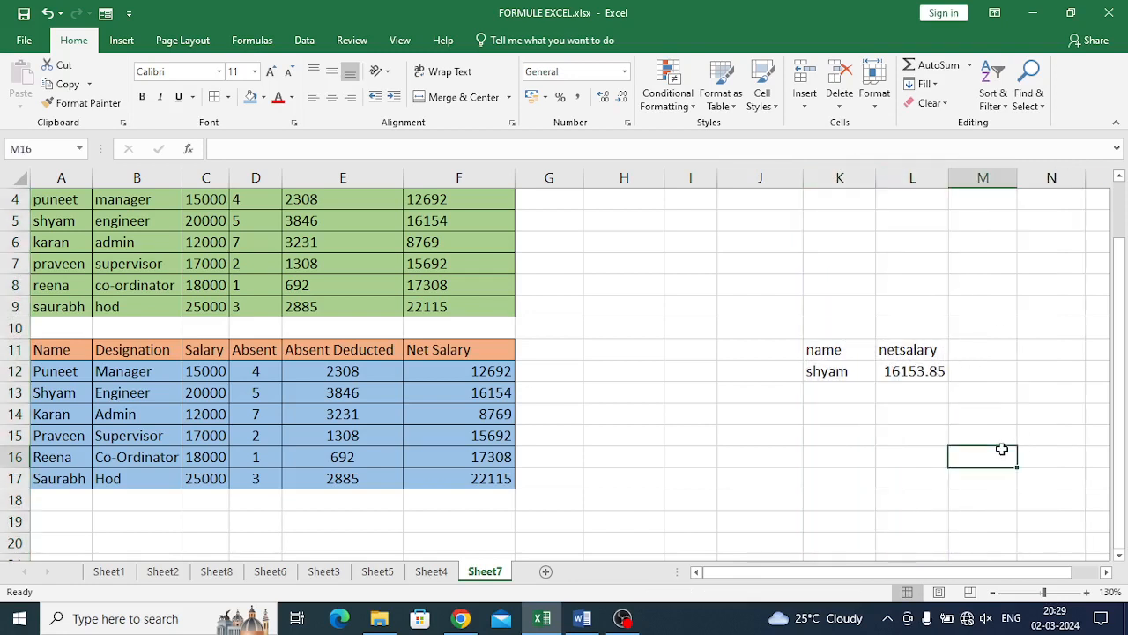
Format the looked-up net salary in L12 to show no decimal places
click(912, 375)
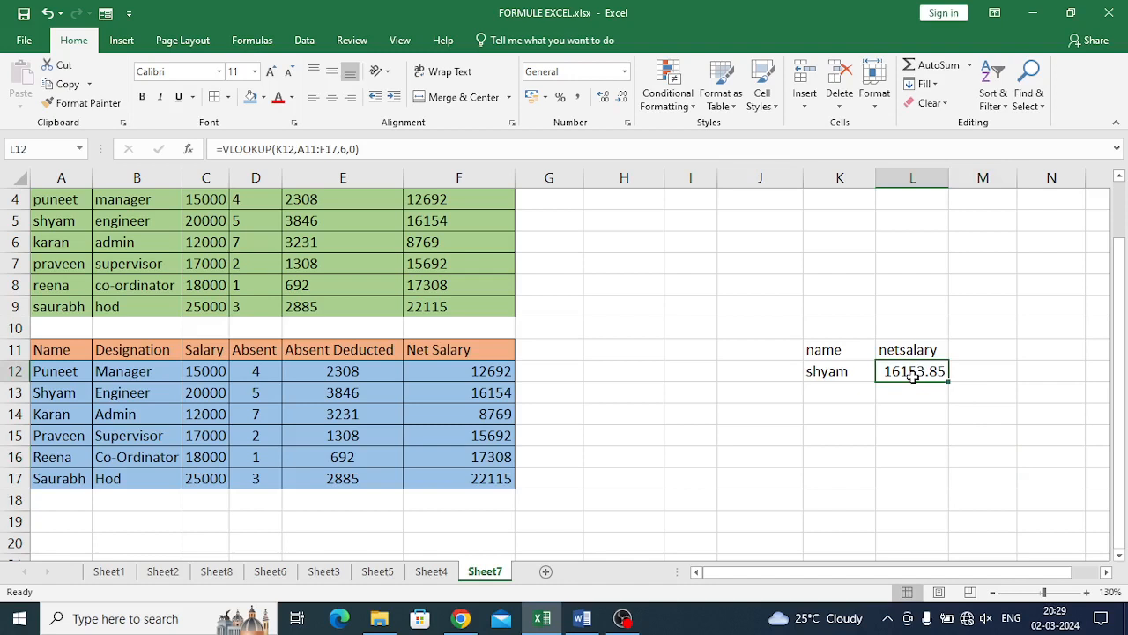
click(622, 97)
click(622, 97)
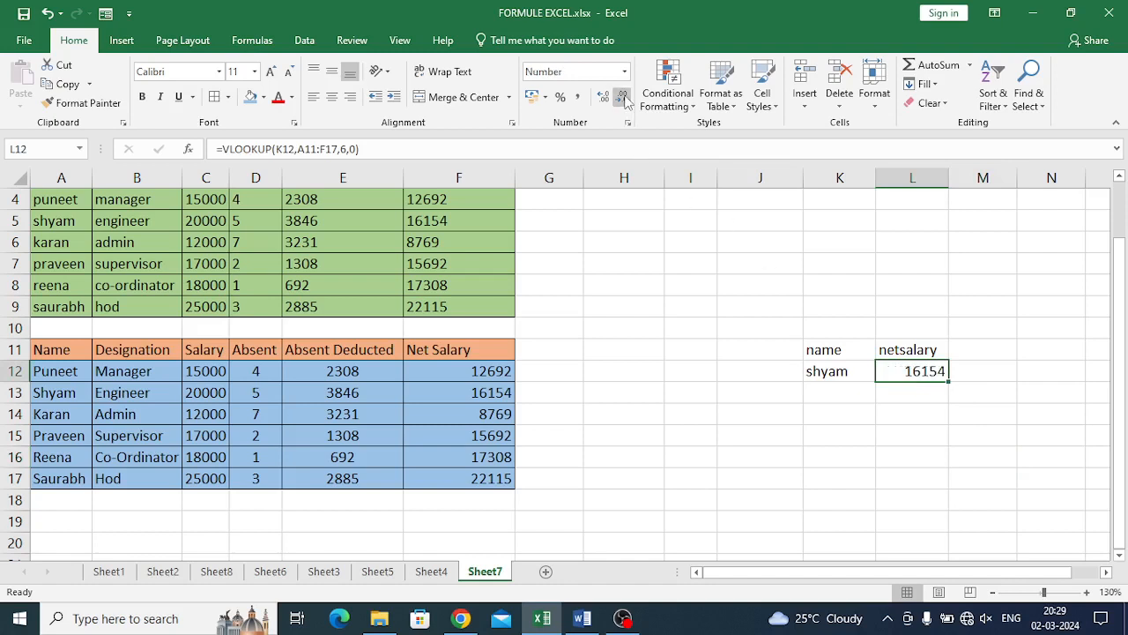
click(827, 470)
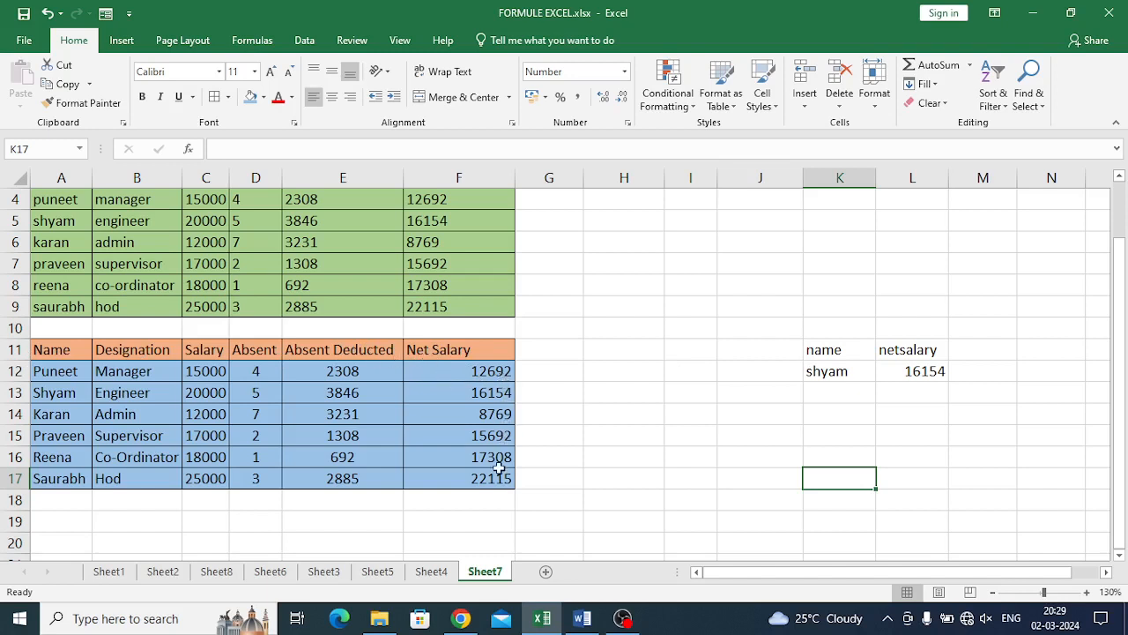
Left-align the contents of the proper-case table in A11:F17 and the lookup area in K11:L12
drag(55, 349, 446, 503)
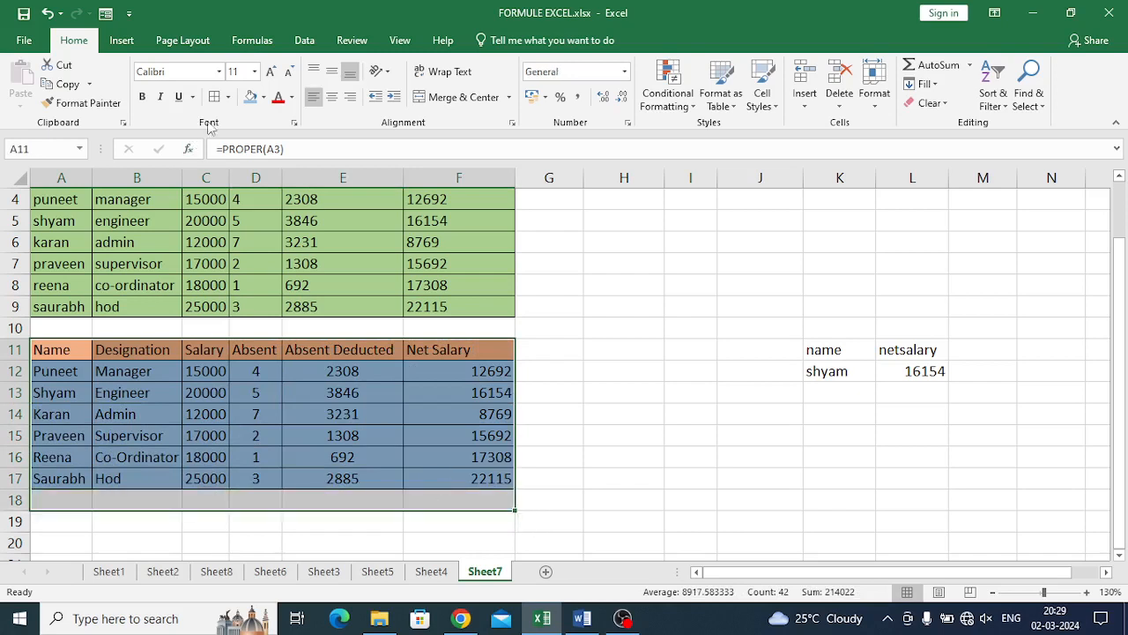
click(608, 507)
drag(42, 342, 447, 481)
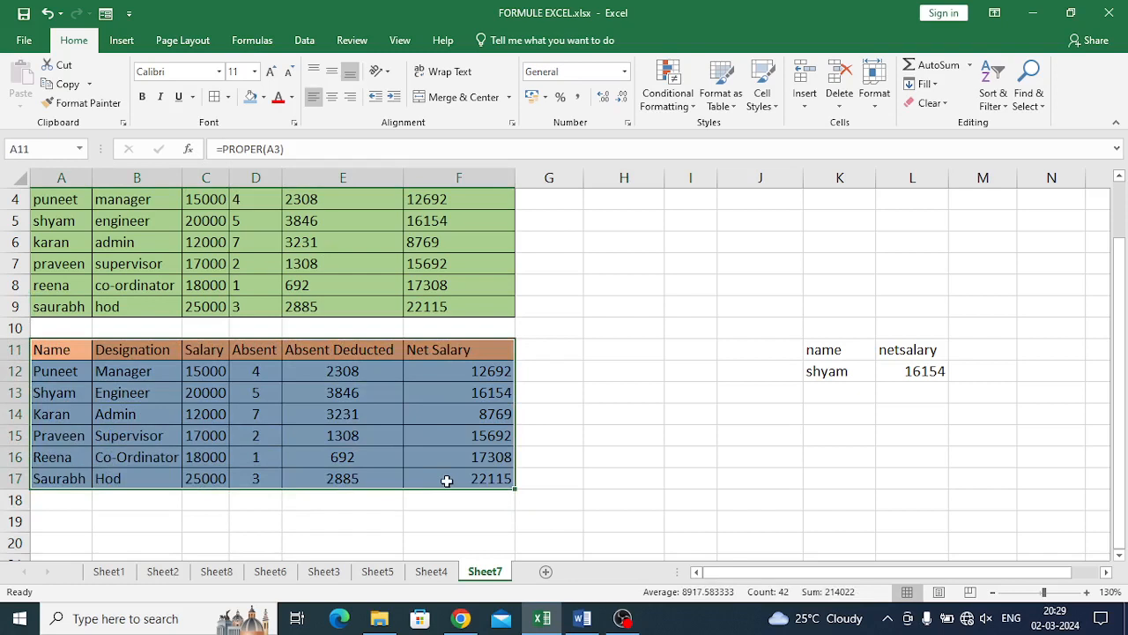
click(332, 99)
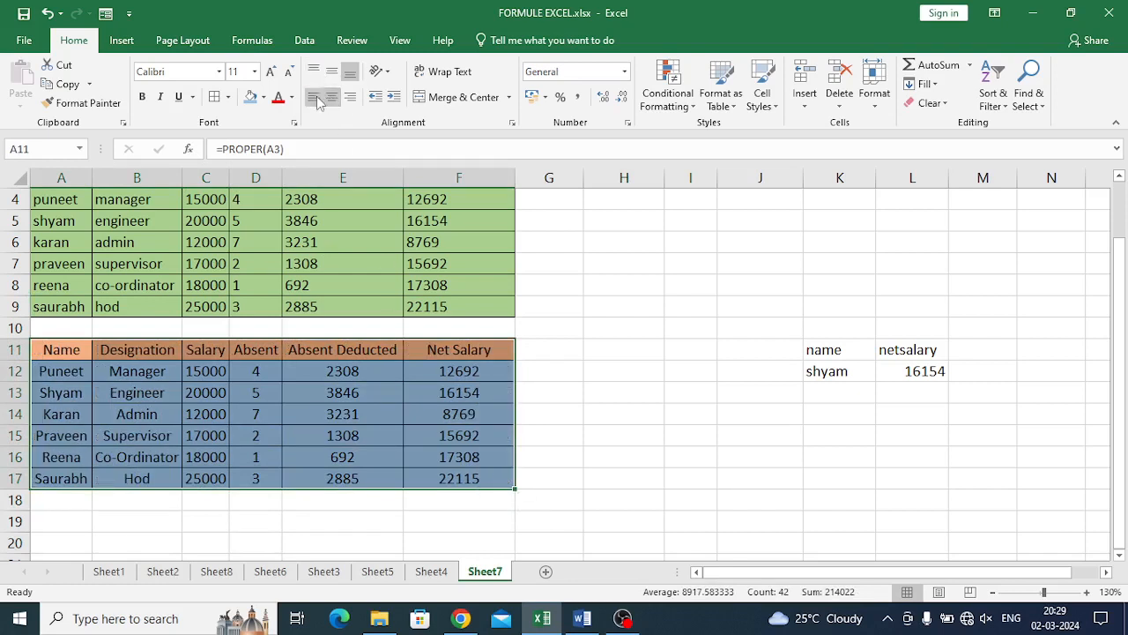
click(314, 99)
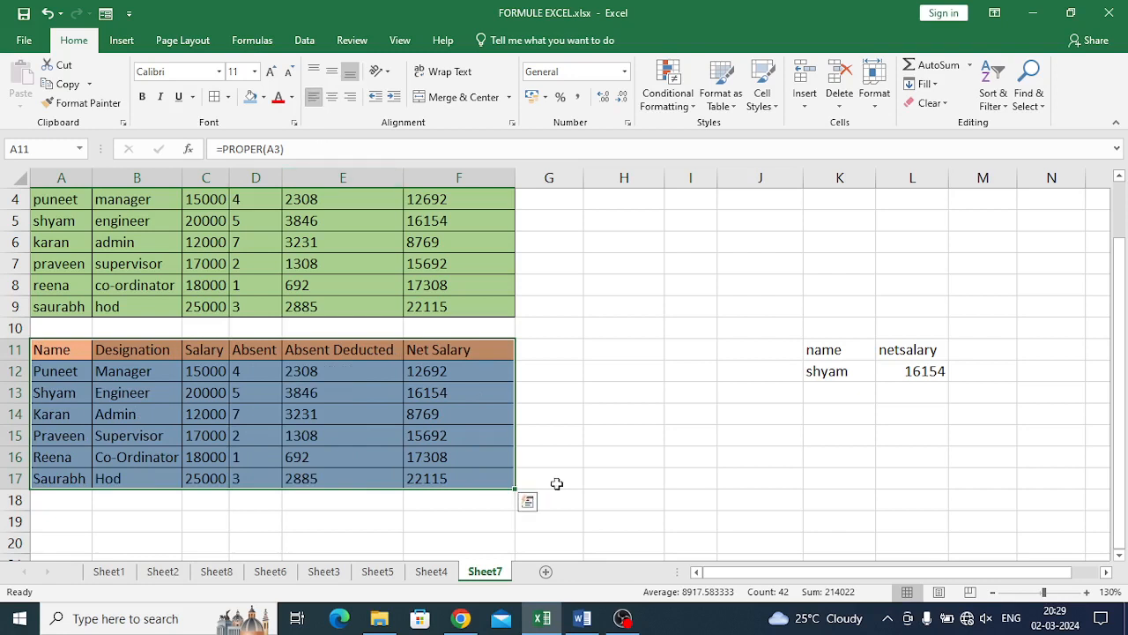
click(684, 520)
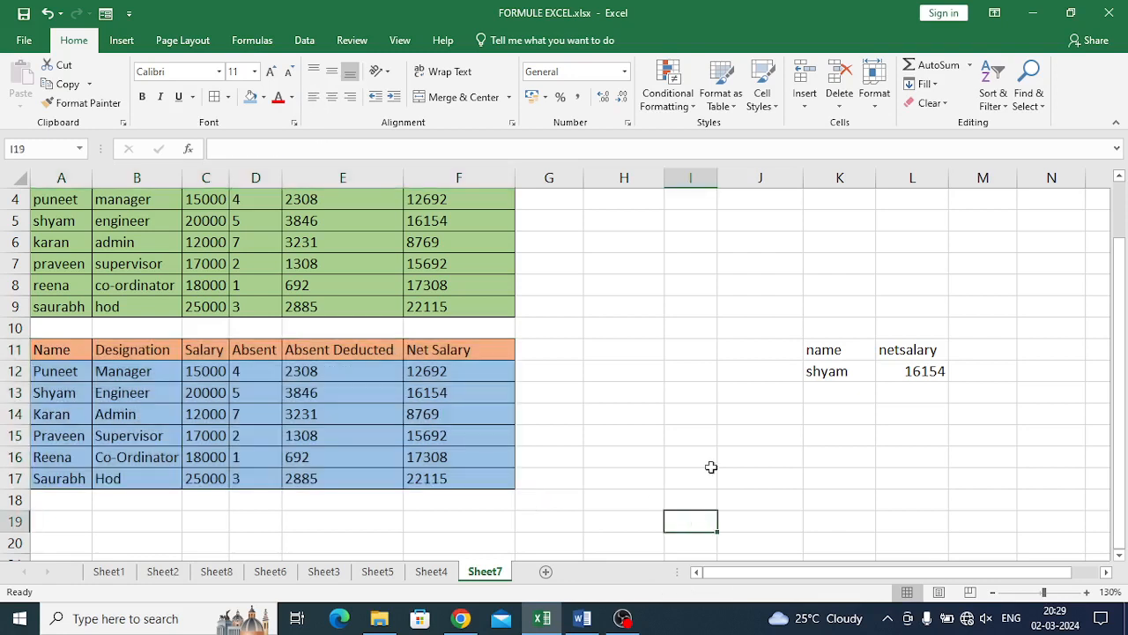
drag(815, 350, 895, 368)
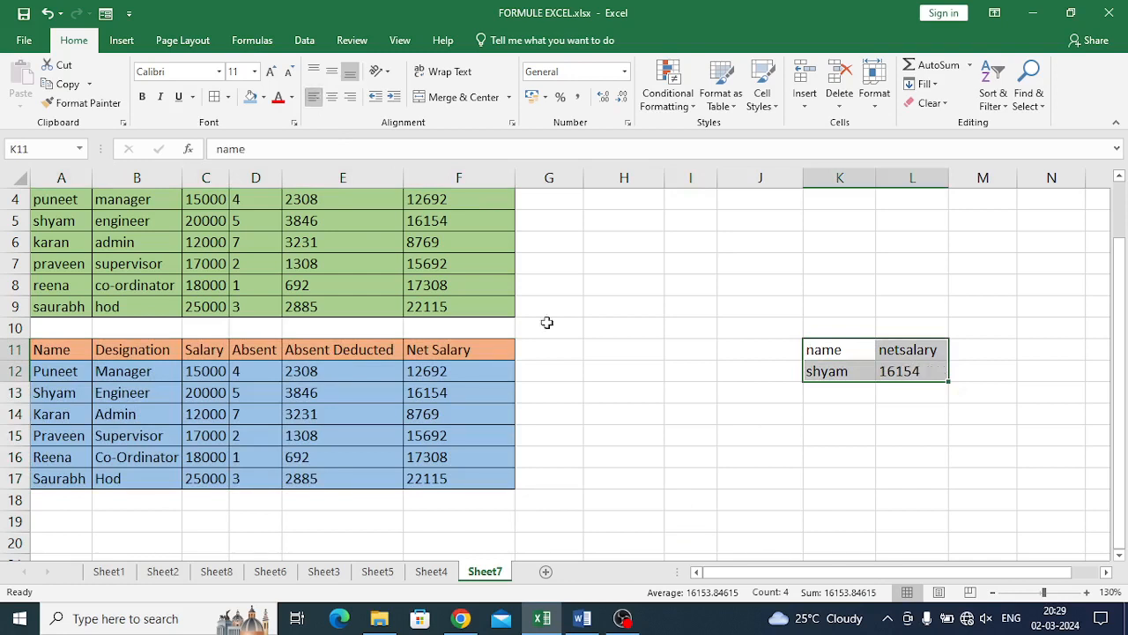
click(752, 518)
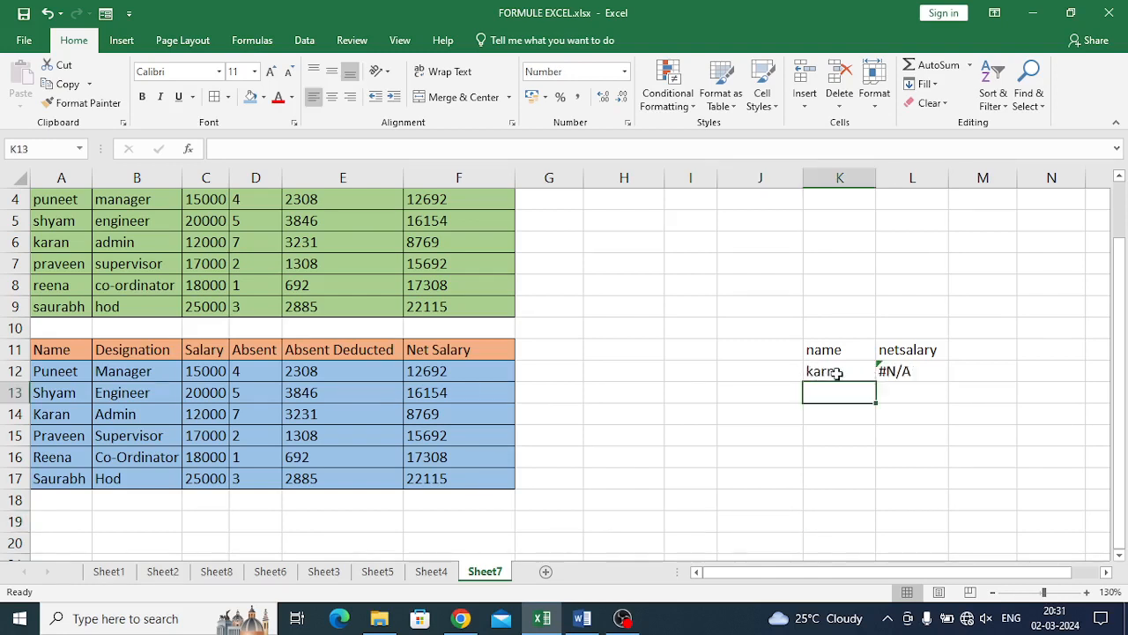
Correct the misspelled lookup name in K12 by adding the missing letter a, so it matches the admin employee's name
click(834, 371)
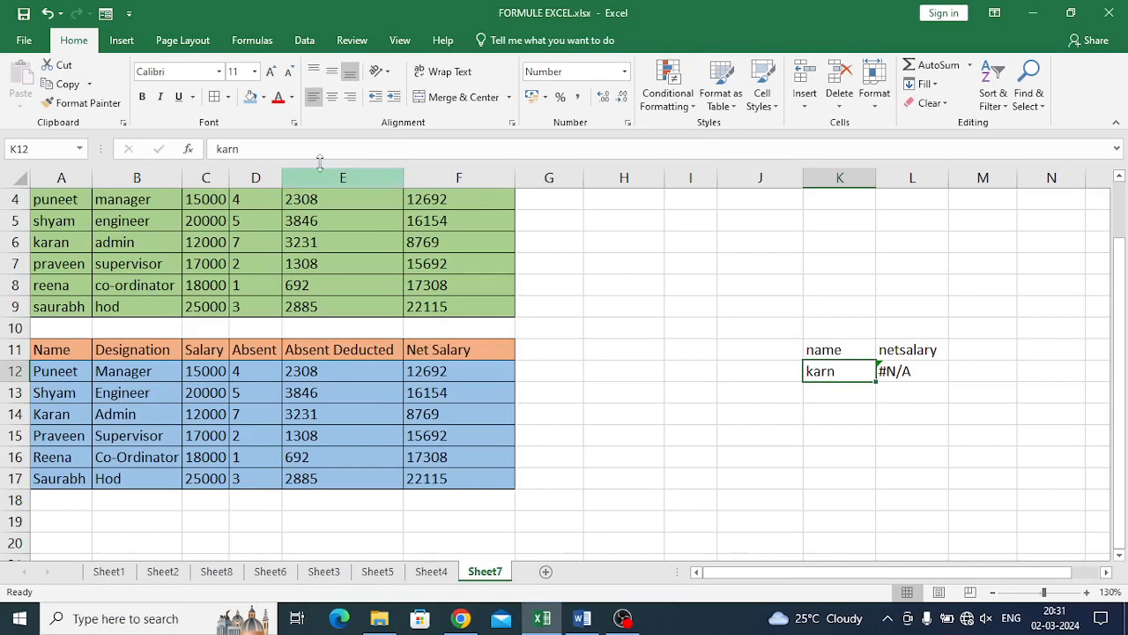
click(233, 149)
text(a)
key(Return)
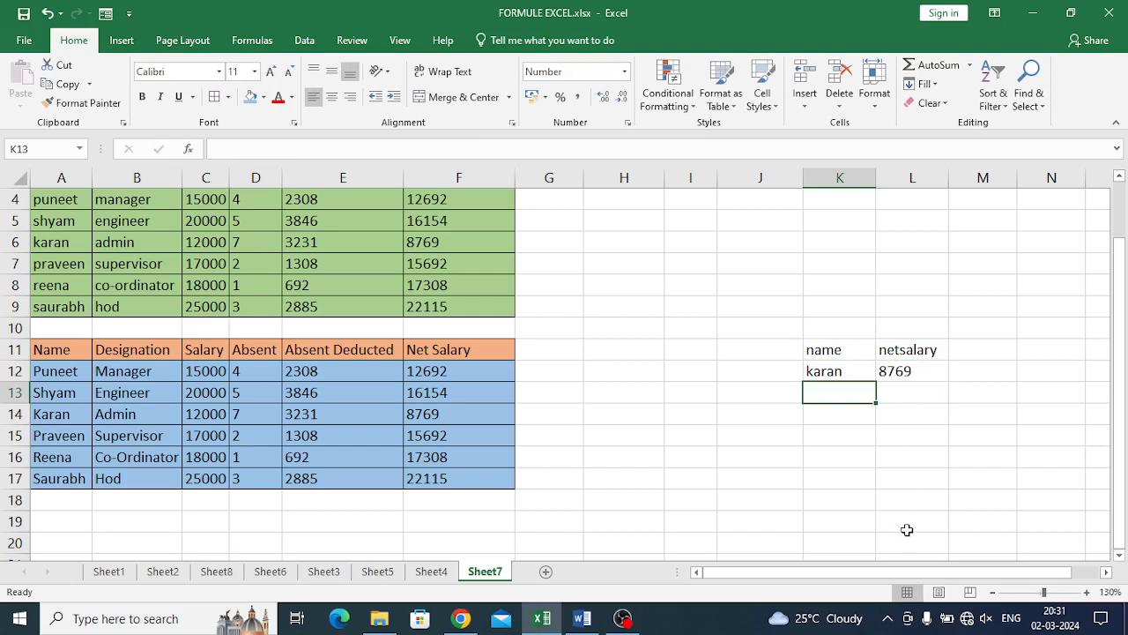
Fill the VLOOKUP formula from L12 down through L17
click(906, 371)
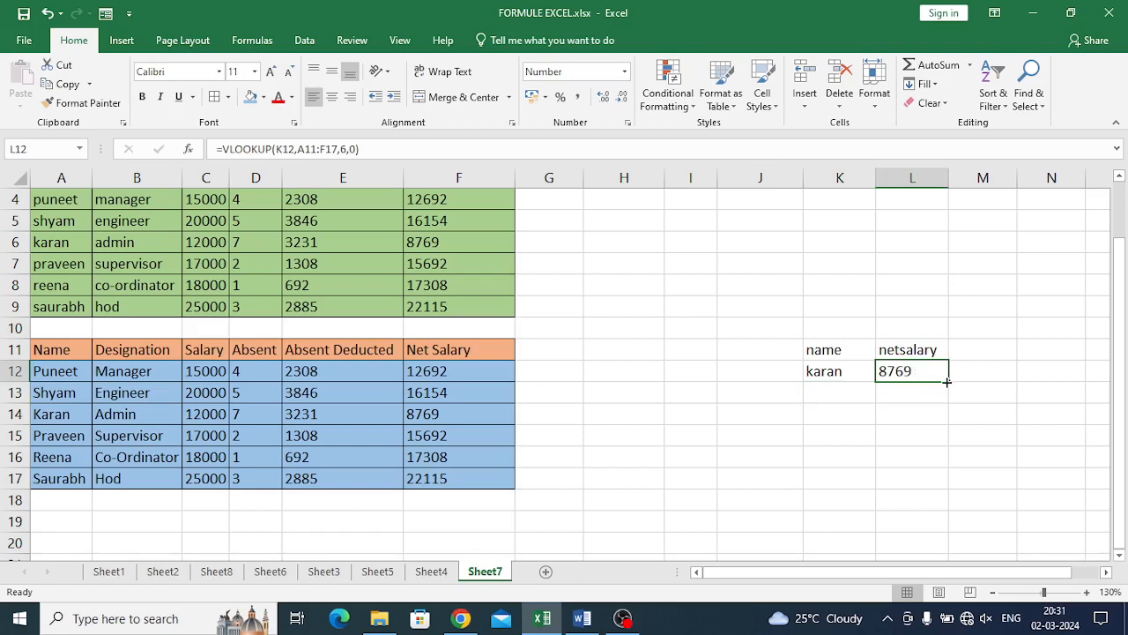
drag(946, 382, 949, 496)
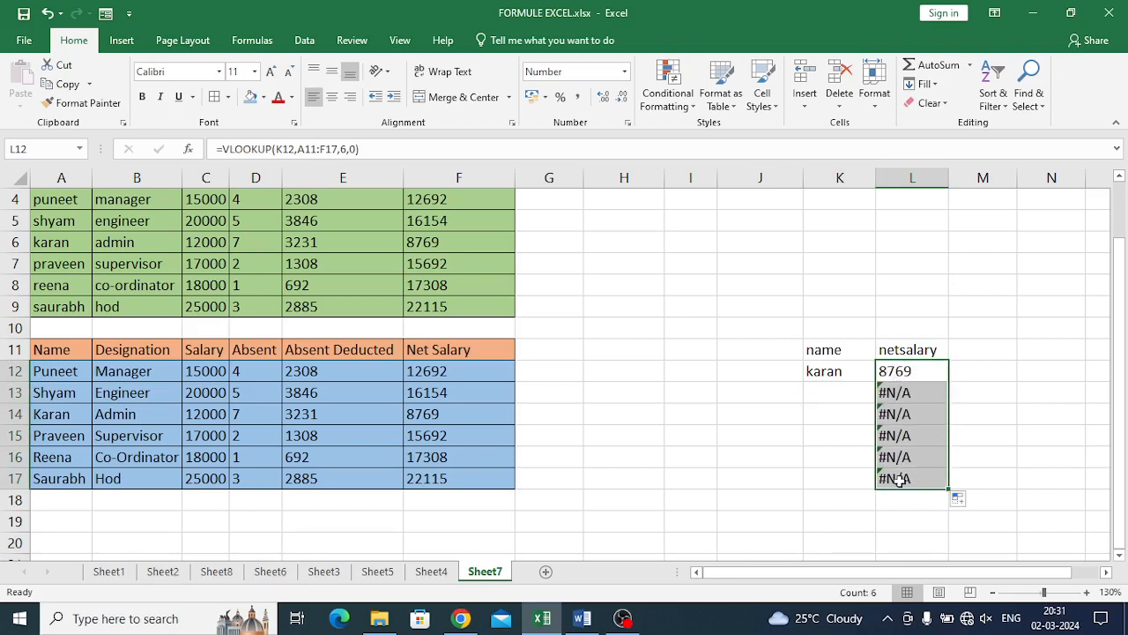
Enter the names of the manager, supervisor, co-ordinator and hod in K13:K16, and clear the unused lookup formula in L17
click(821, 396)
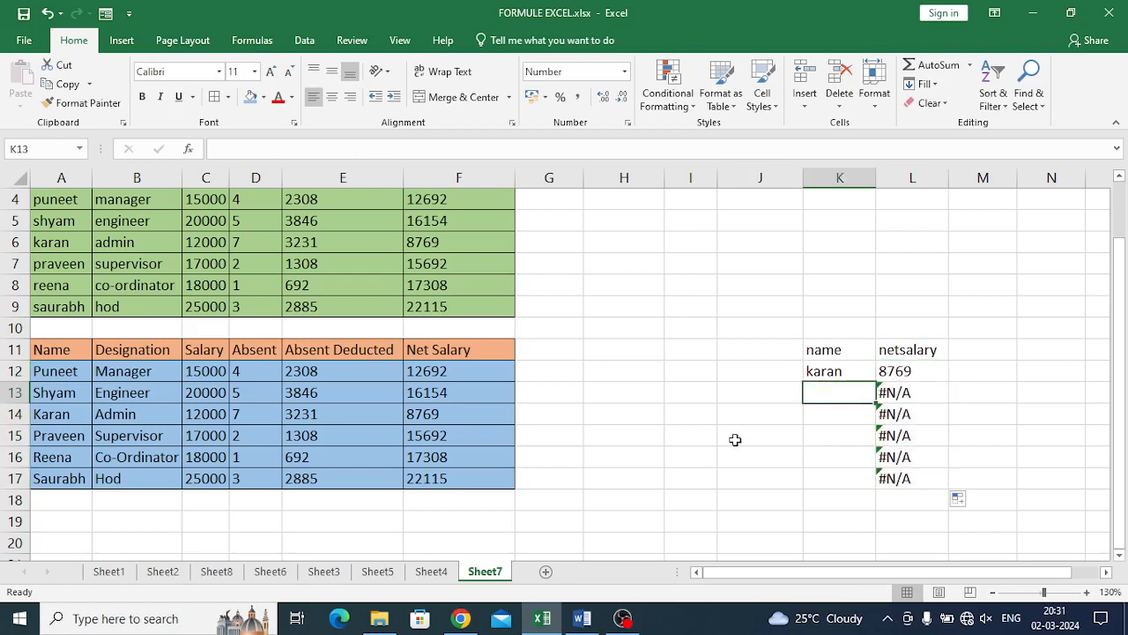
text(puneet)
key(Return)
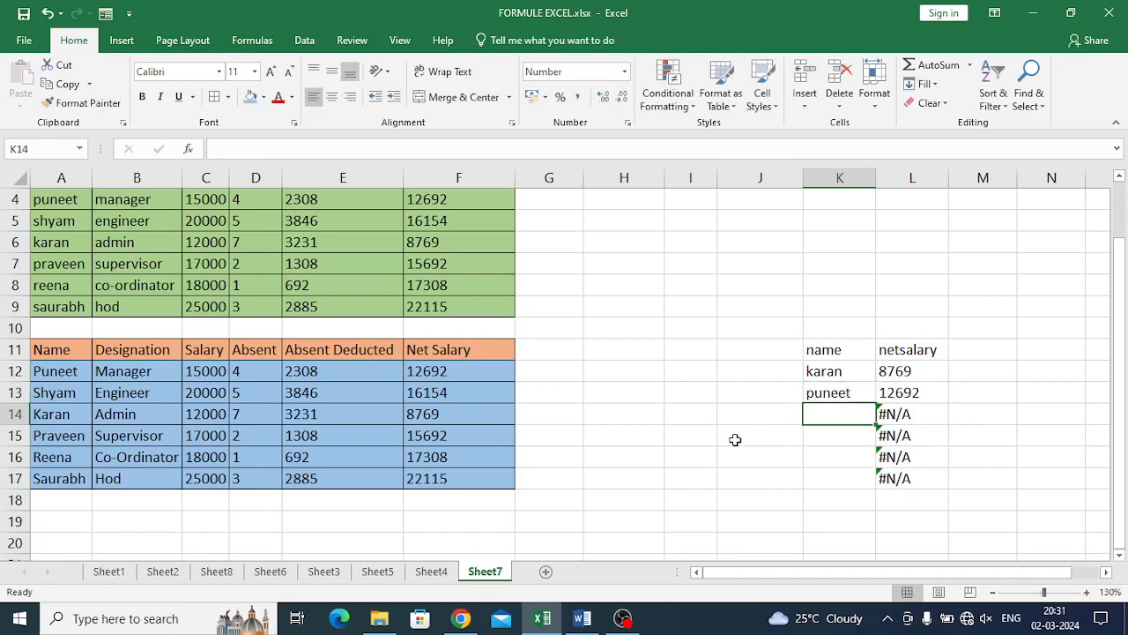
text(praveen)
key(Return)
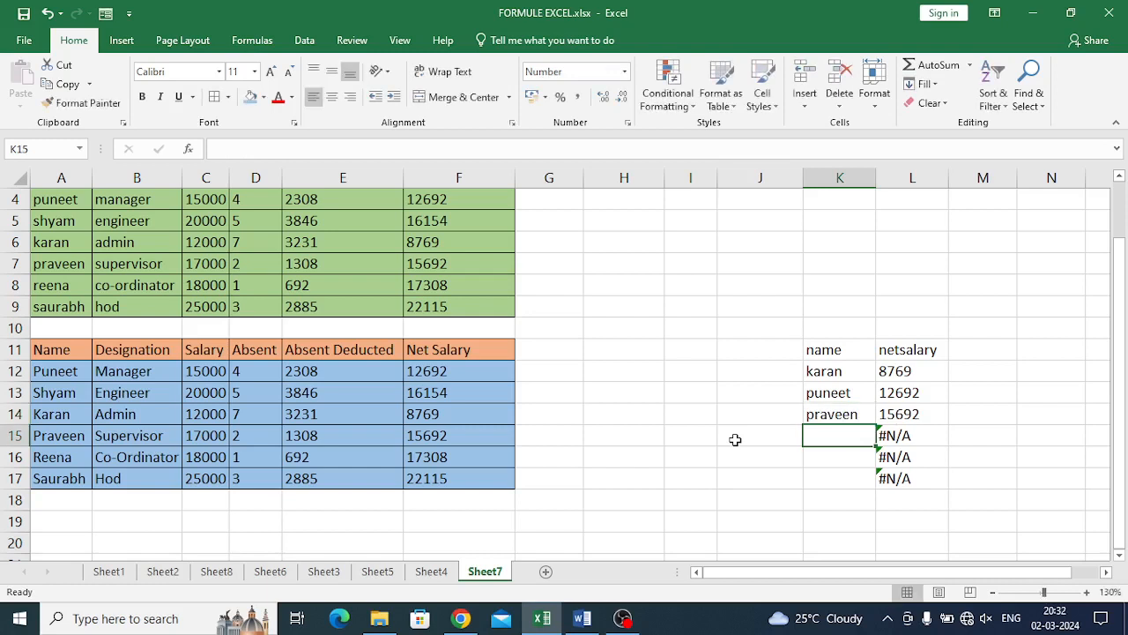
text(reena)
key(Return)
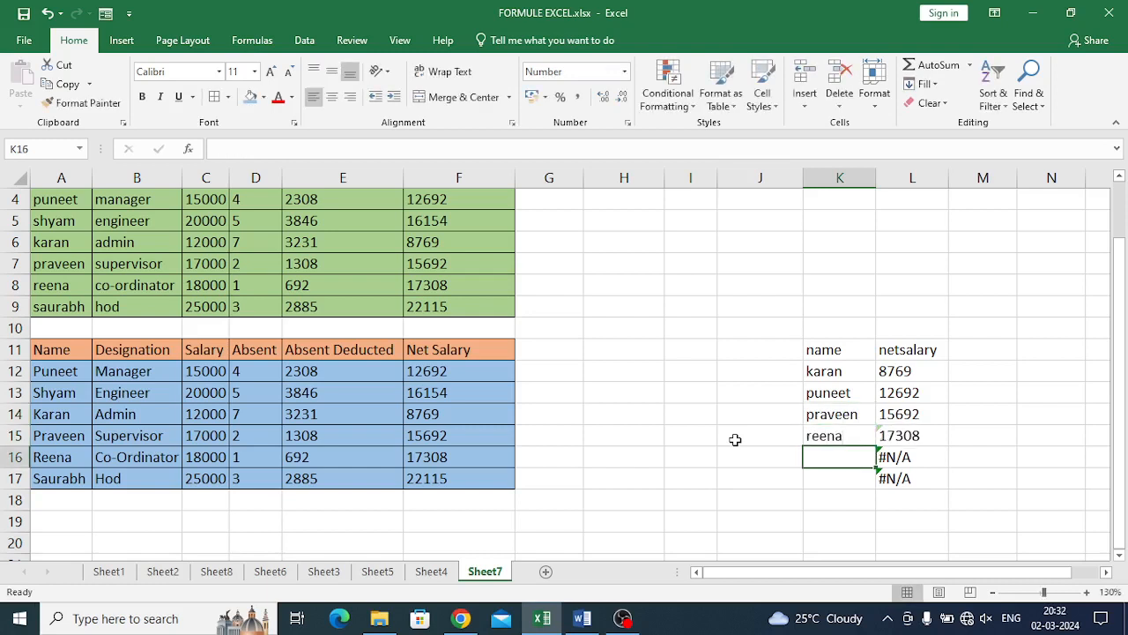
text(saurabh)
key(Return)
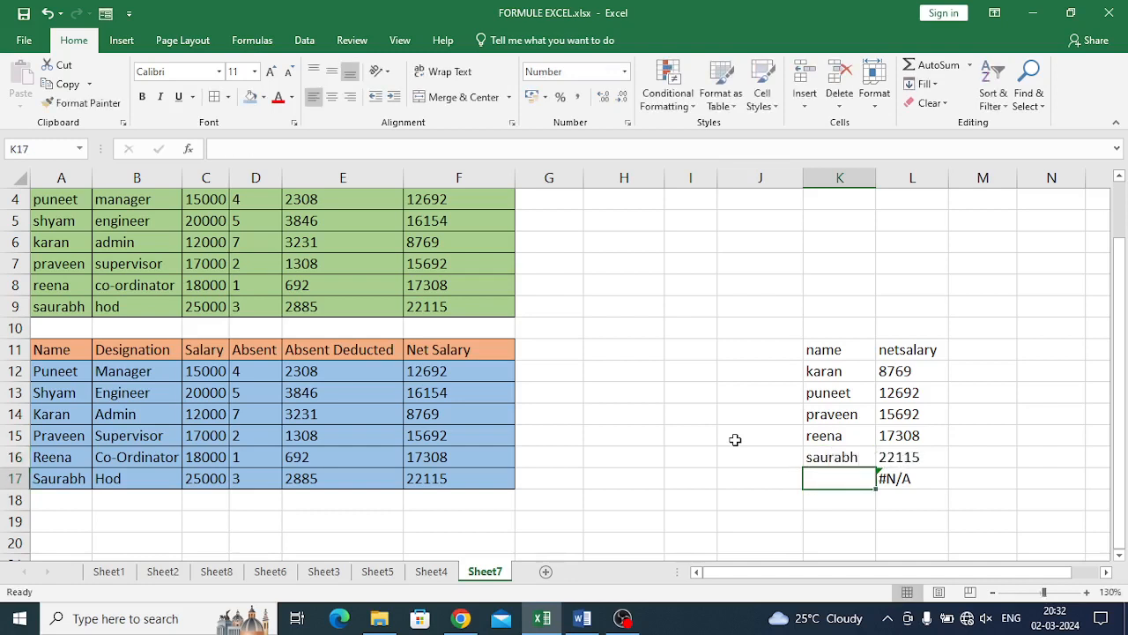
click(894, 477)
key(Delete)
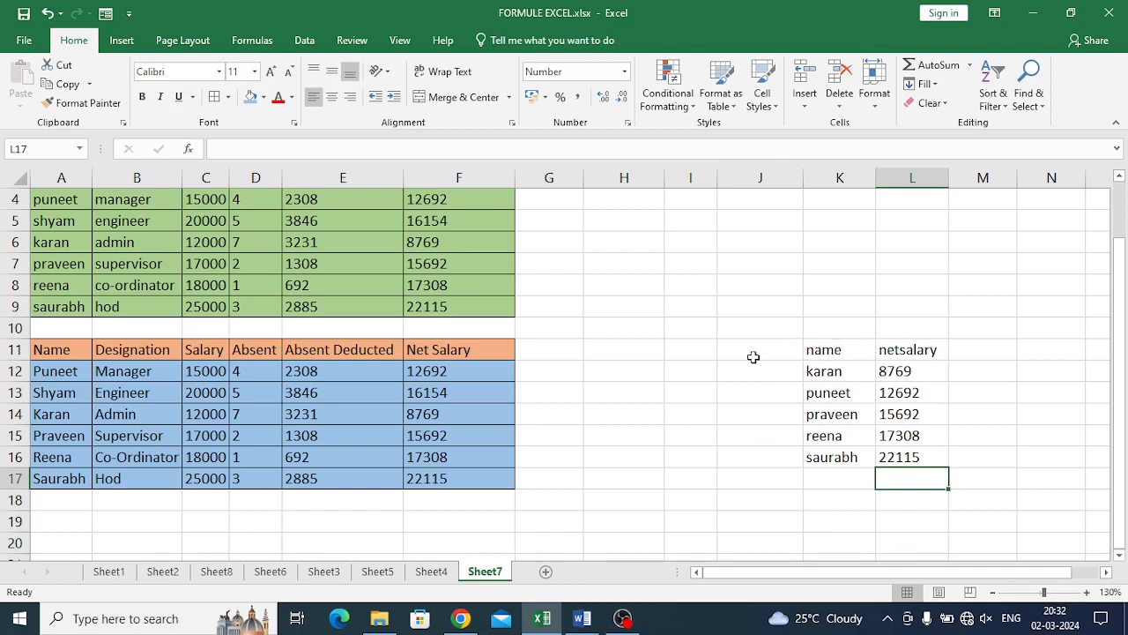
Add a new blank worksheet after Sheet7
scroll(753, 357, up, 1)
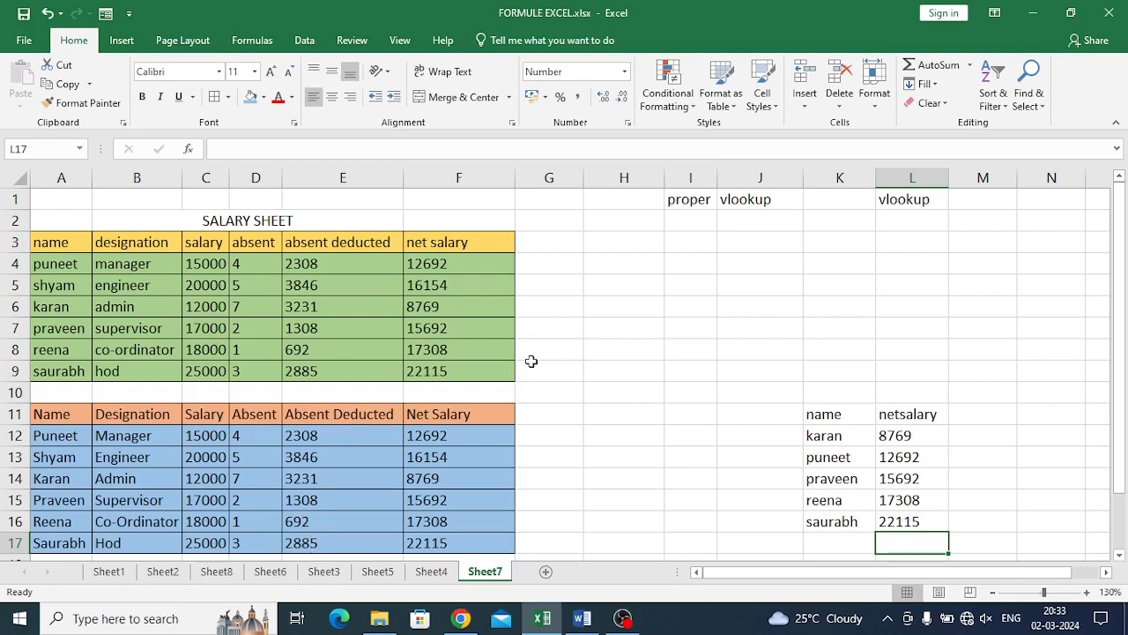
click(546, 572)
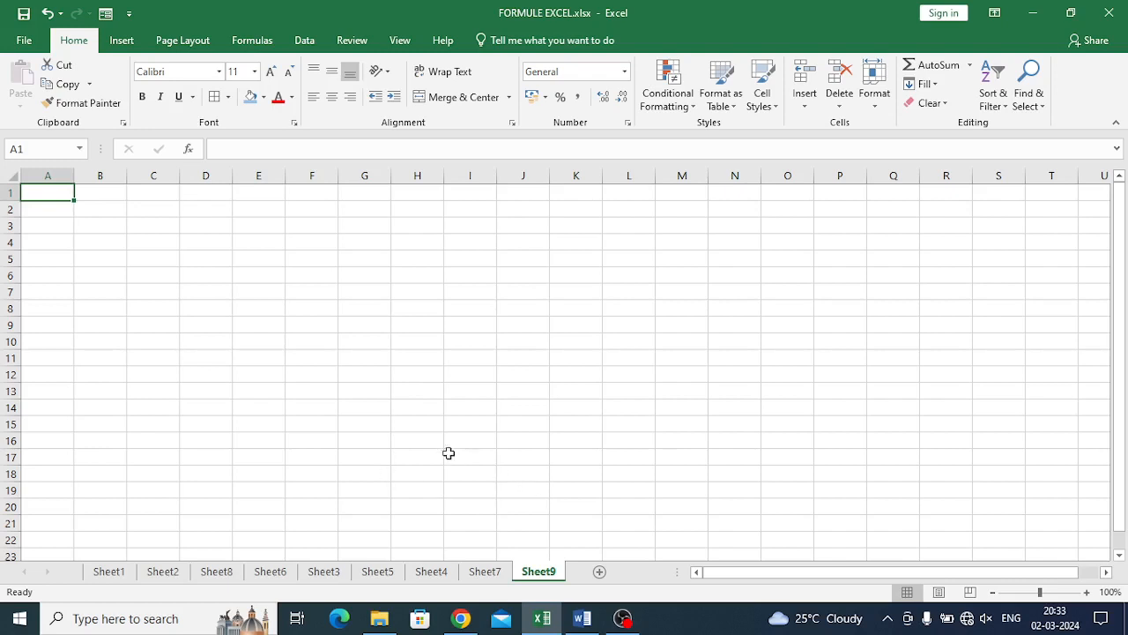
ctrl+scroll(431, 447, up, 2)
ctrl+scroll(432, 447, up, 3)
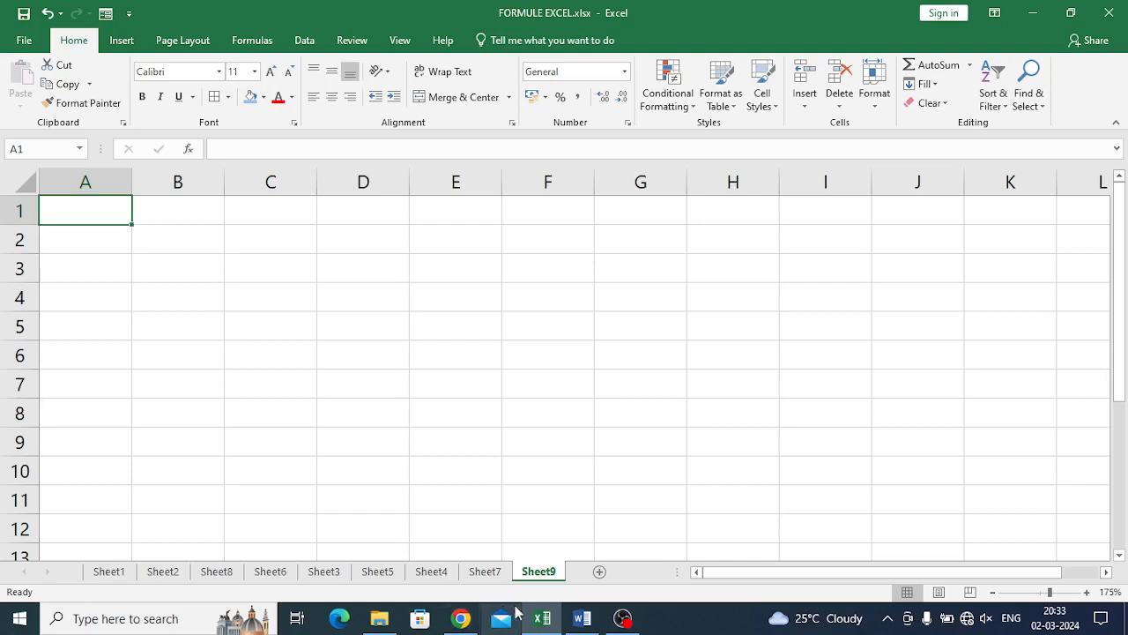
Open the VBA code window for the new Sheet9 and close the Sheet7 code window
right_click(554, 575)
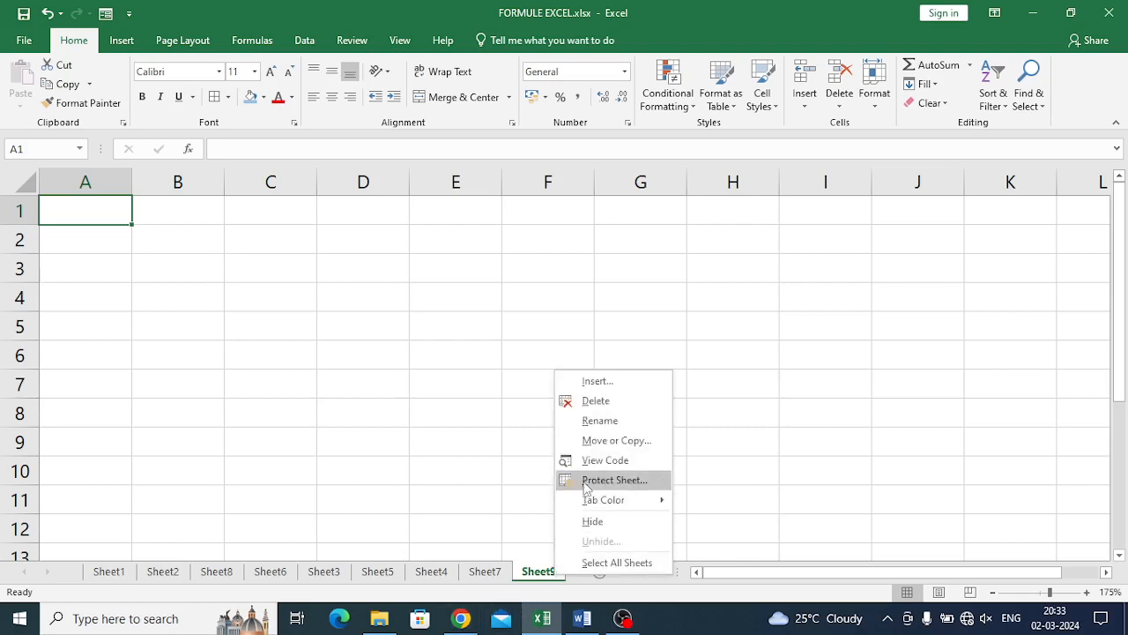
click(598, 460)
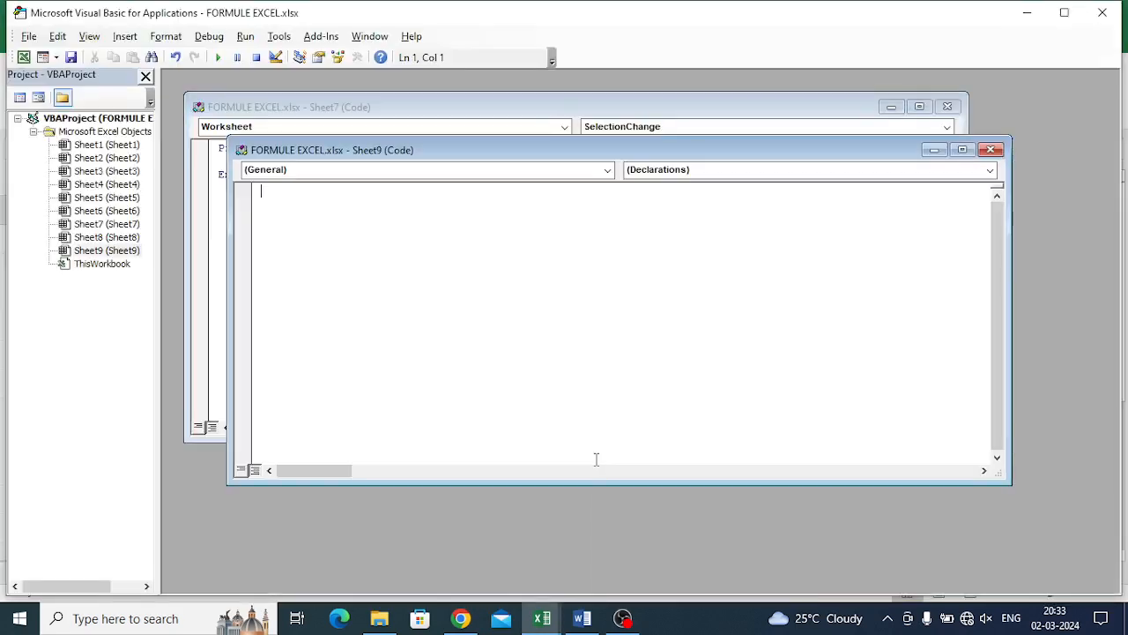
click(948, 107)
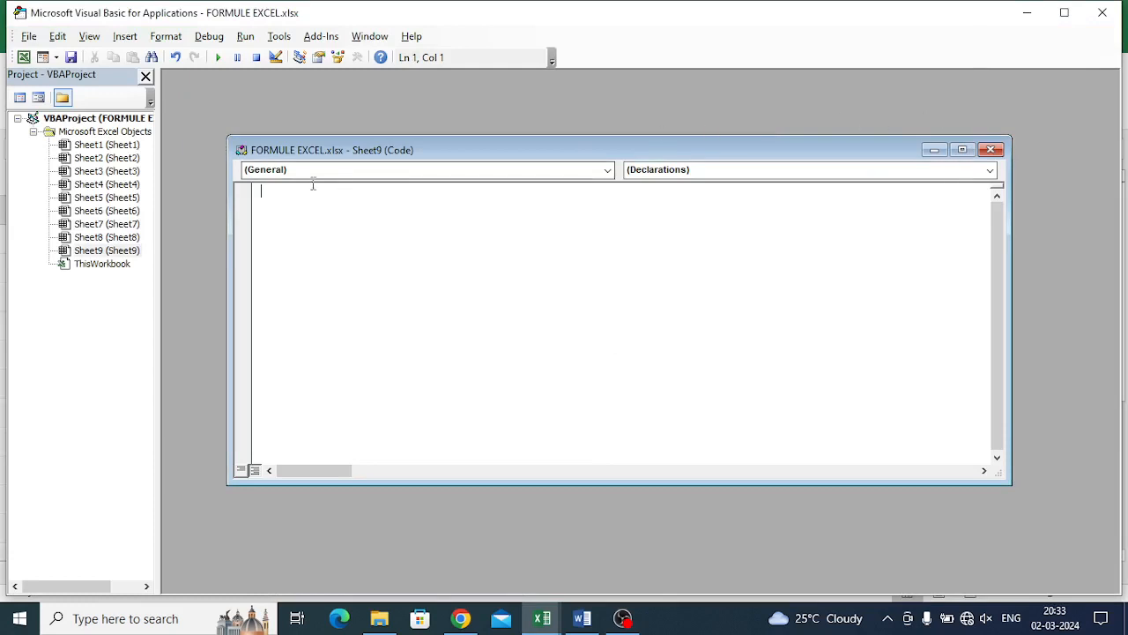
mouse_move(535, 624)
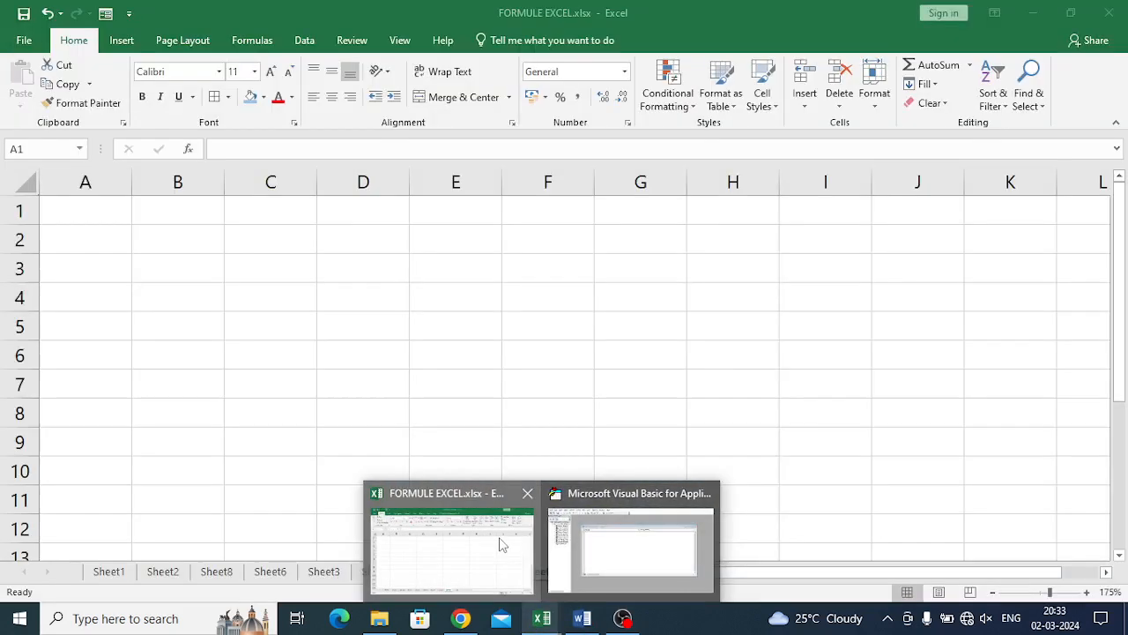
click(493, 538)
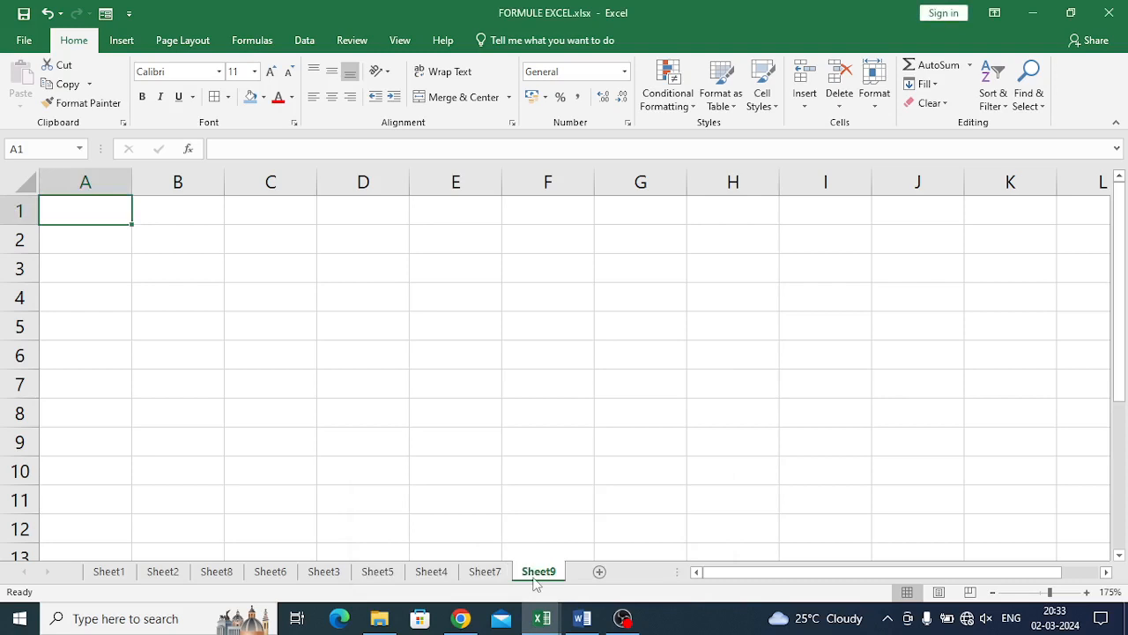
mouse_move(561, 617)
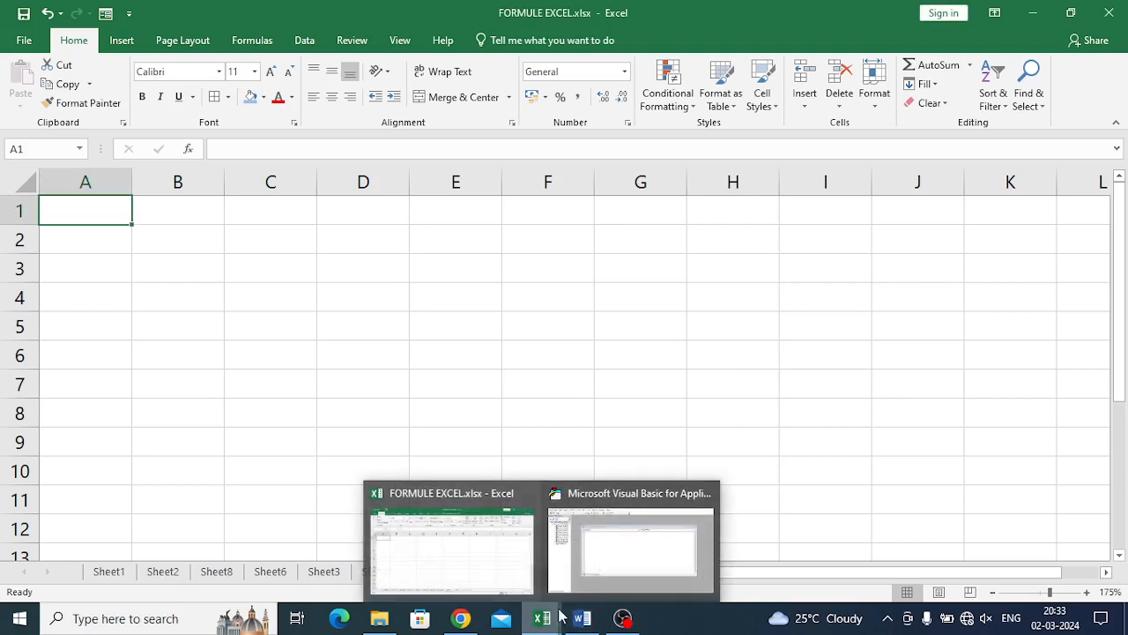
click(590, 548)
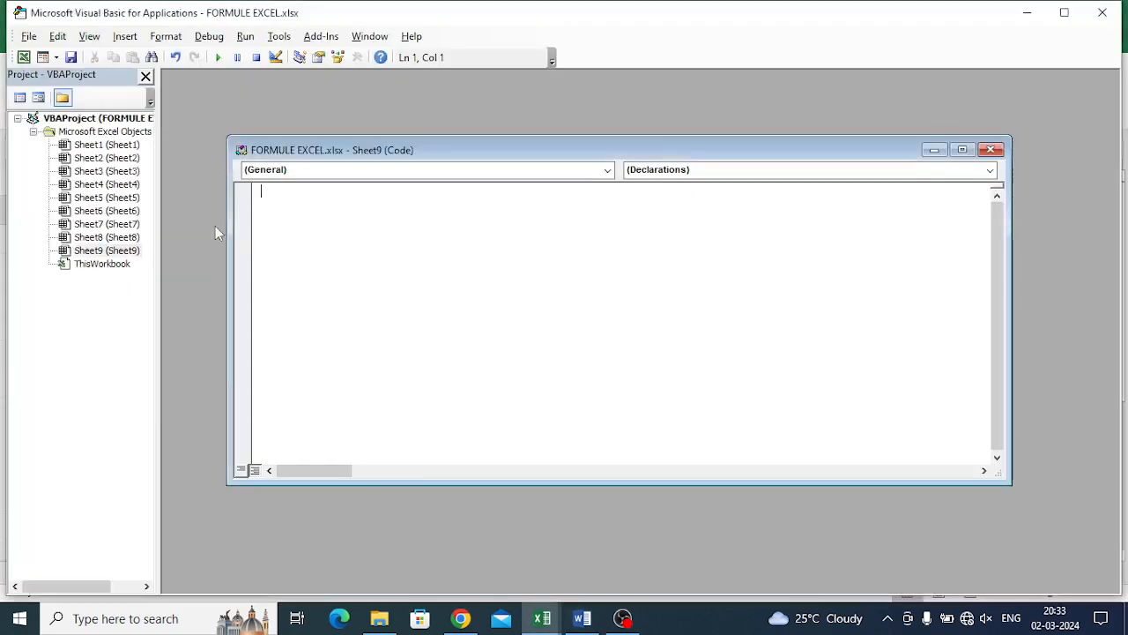
Insert a Worksheet SelectionChange event procedure into the Sheet9 code
click(110, 253)
double_click(108, 254)
click(606, 171)
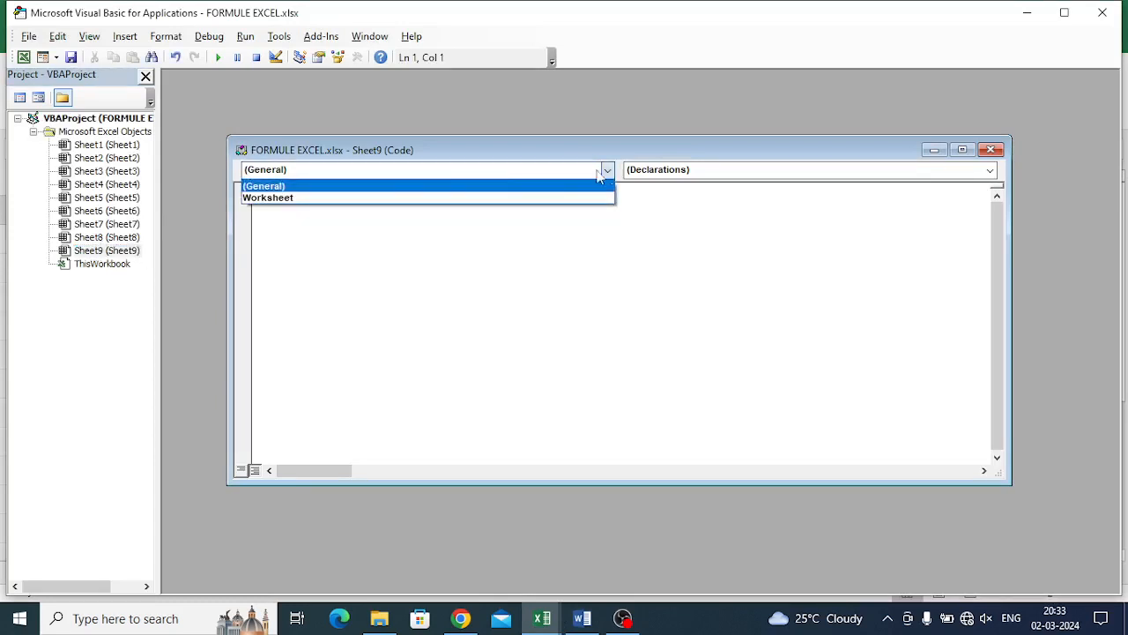
click(310, 198)
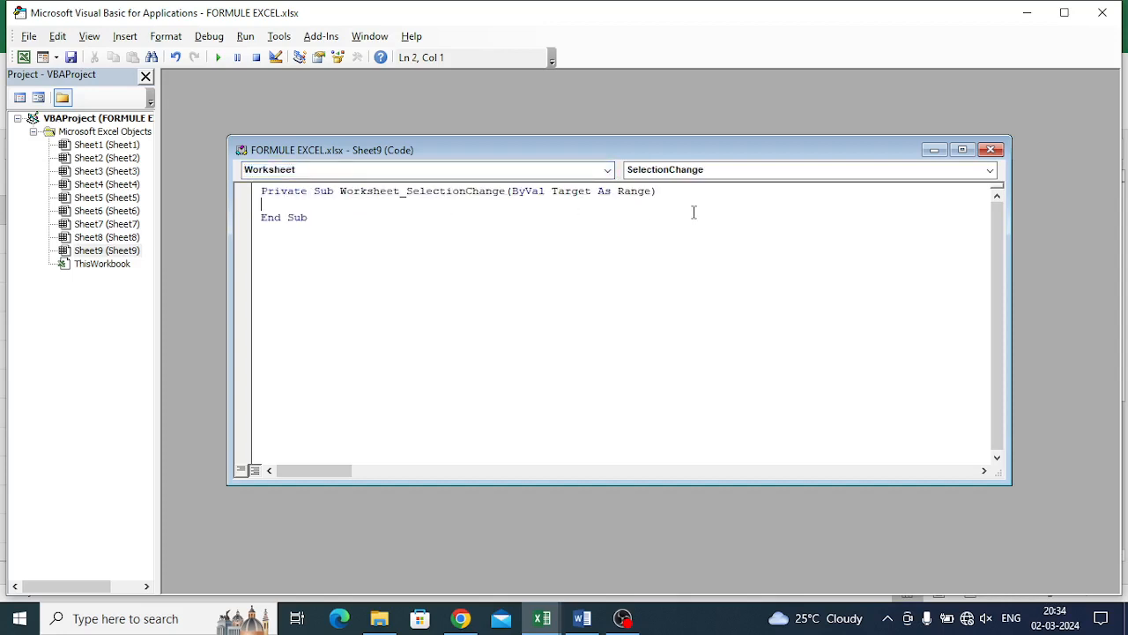
Write the line Cells.EntireColumn.AutoFit inside the SelectionChange procedure
text(Cells.)
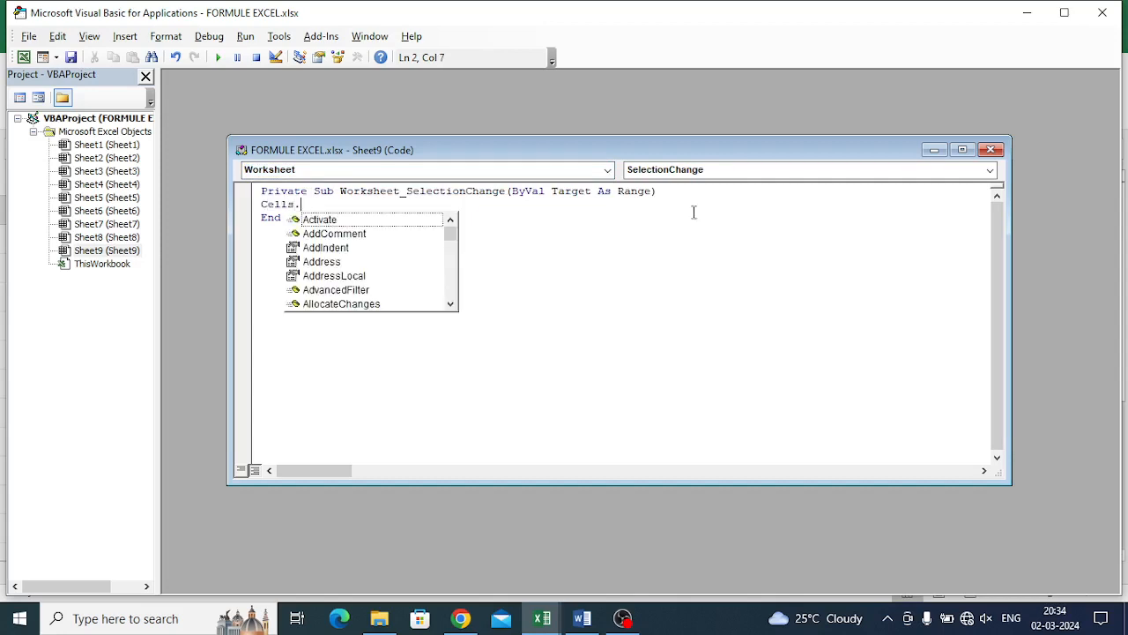
text(En)
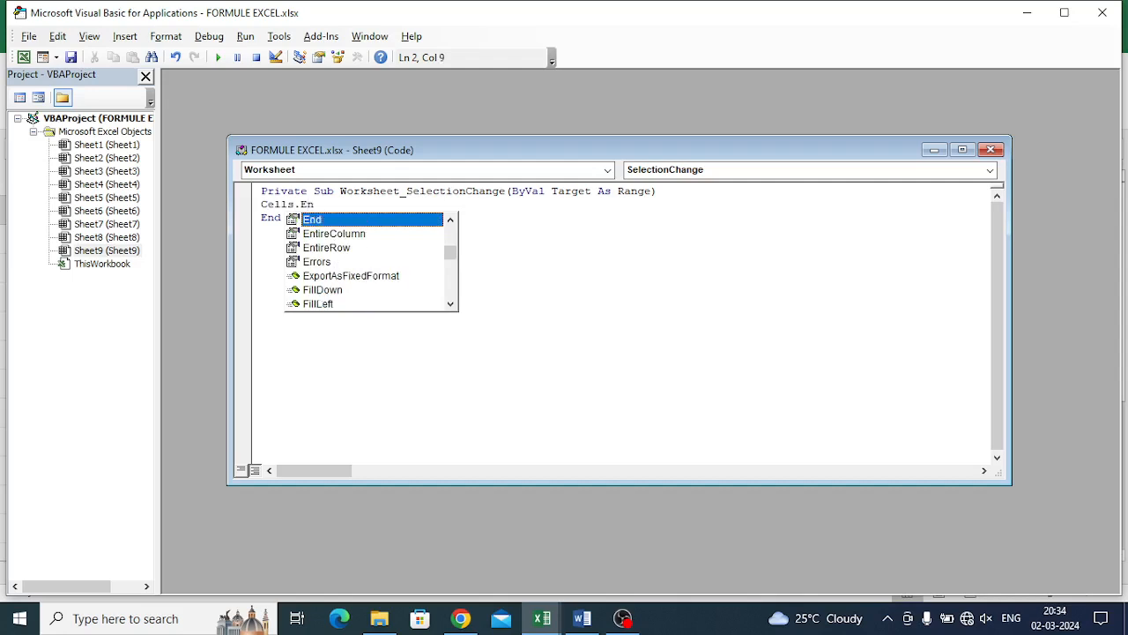
text(tire)
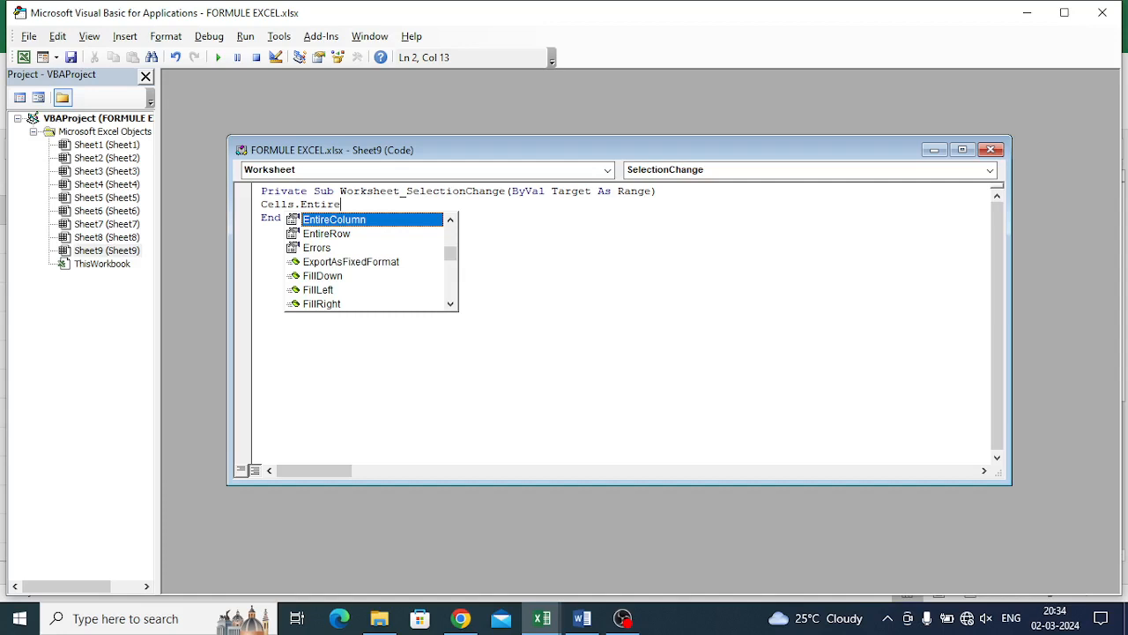
key(Tab)
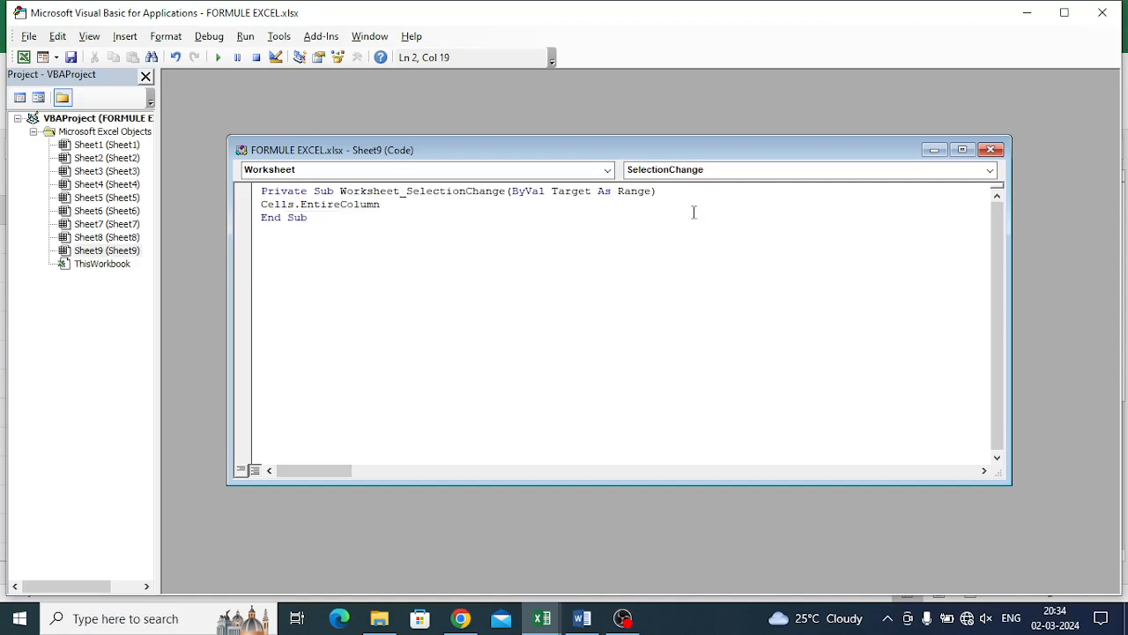
text(.)
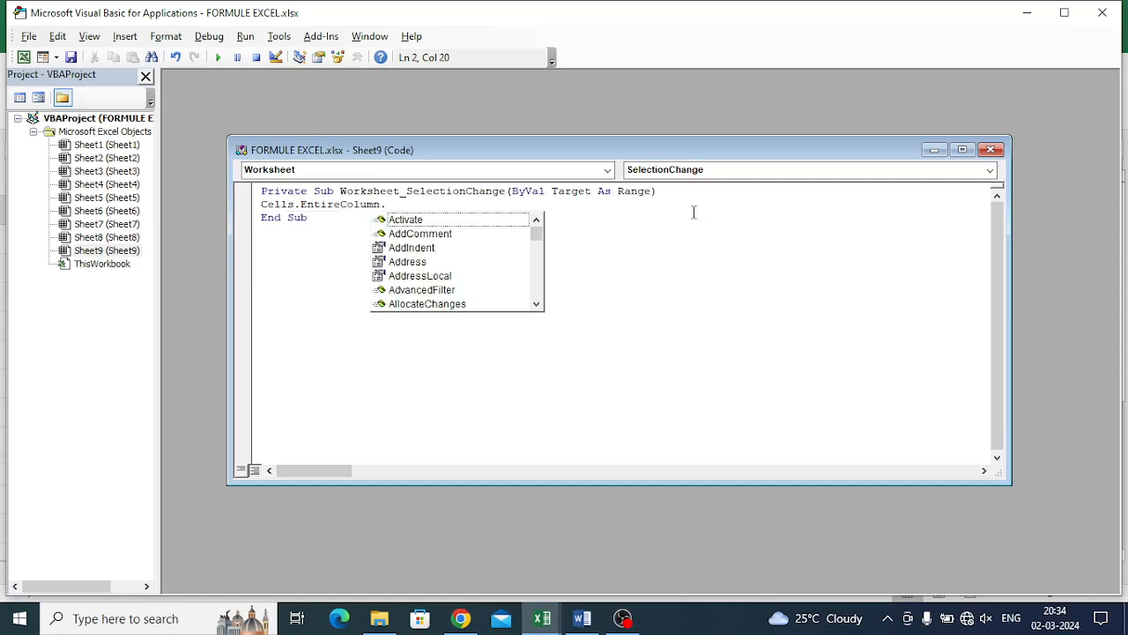
text(A)
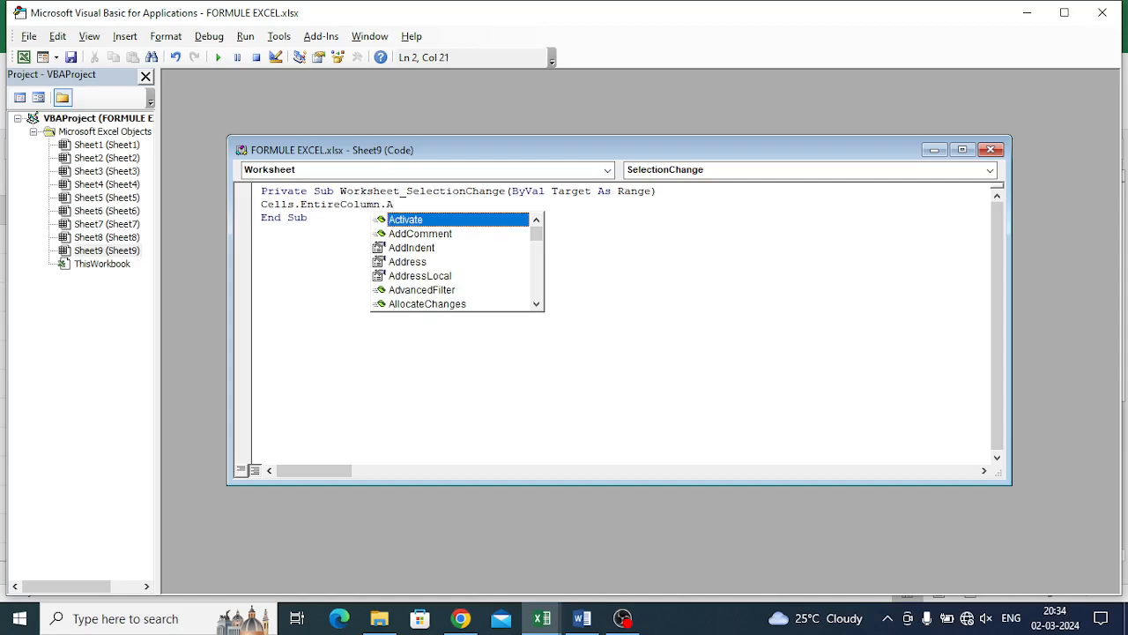
text(uto)
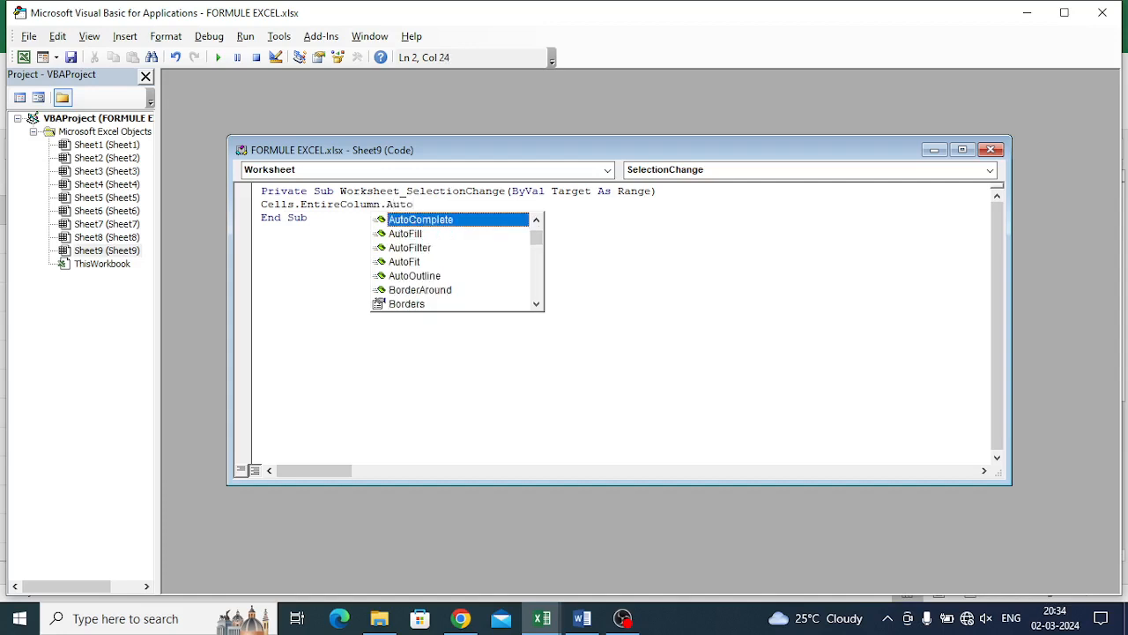
click(415, 265)
double_click(415, 264)
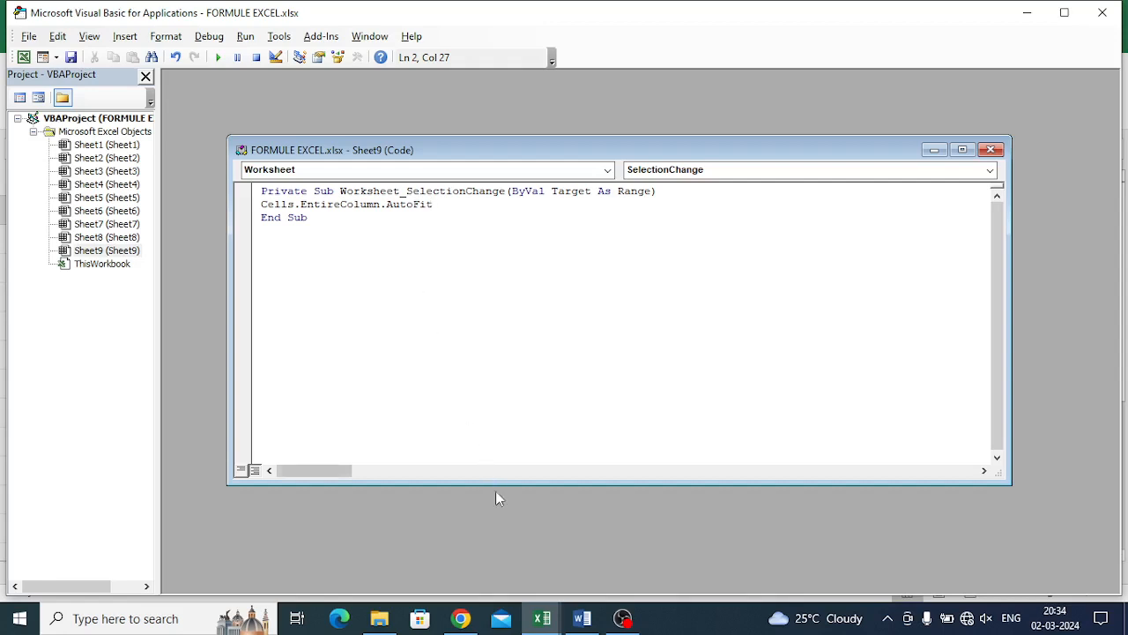
Switch back to the Excel worksheet and enter the headers "sno." in A1 and "name of candidate" in B1
mouse_move(542, 617)
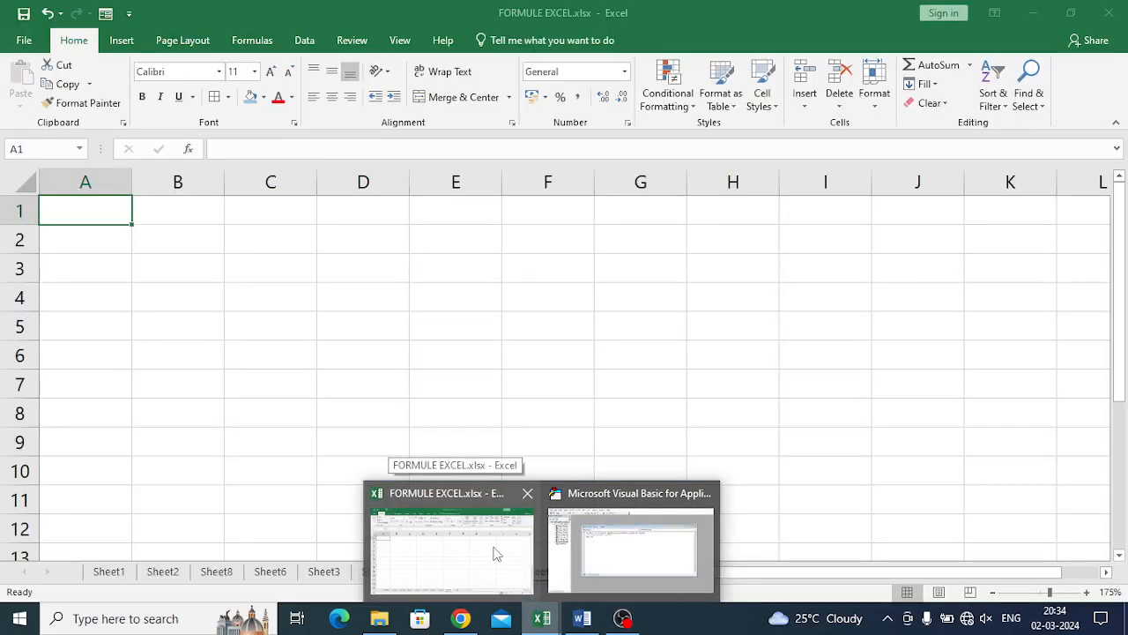
click(494, 551)
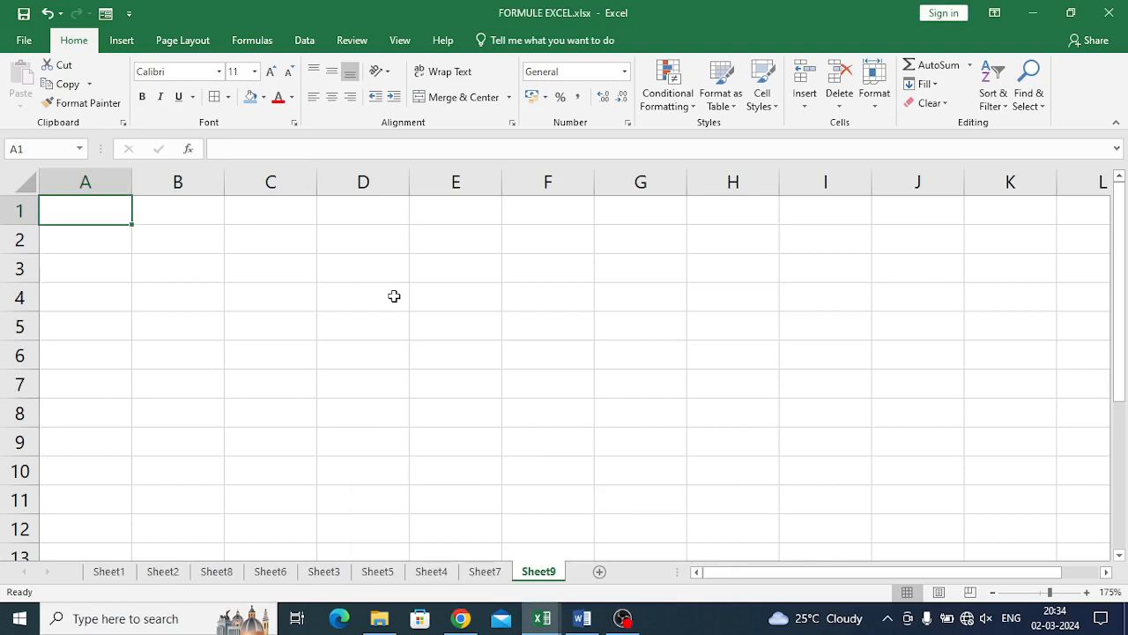
text(sno.)
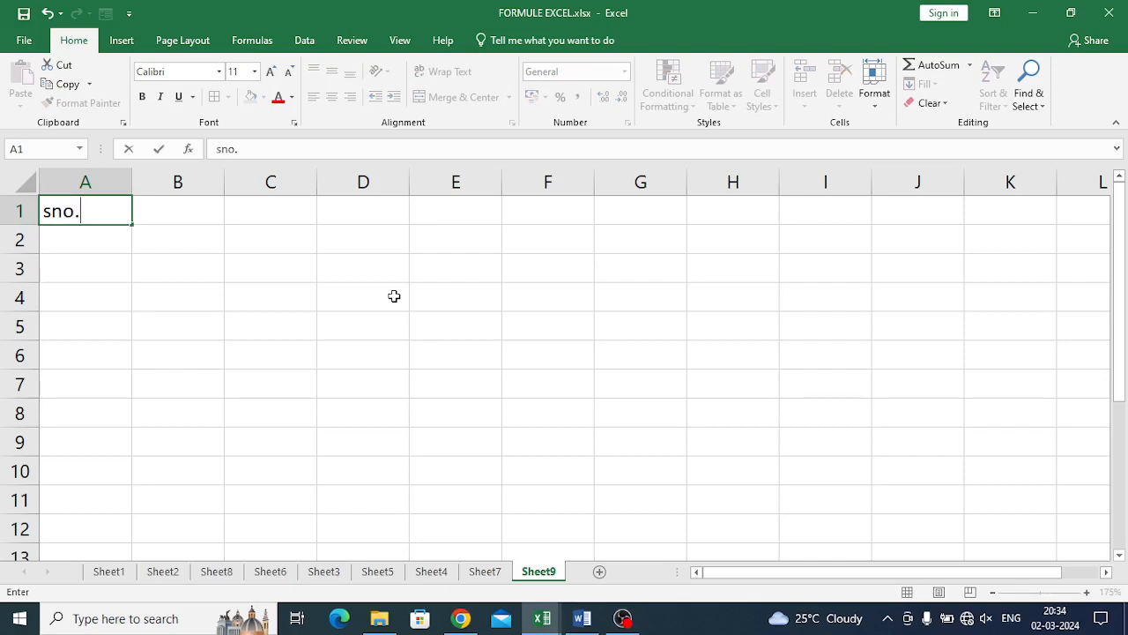
key(Tab)
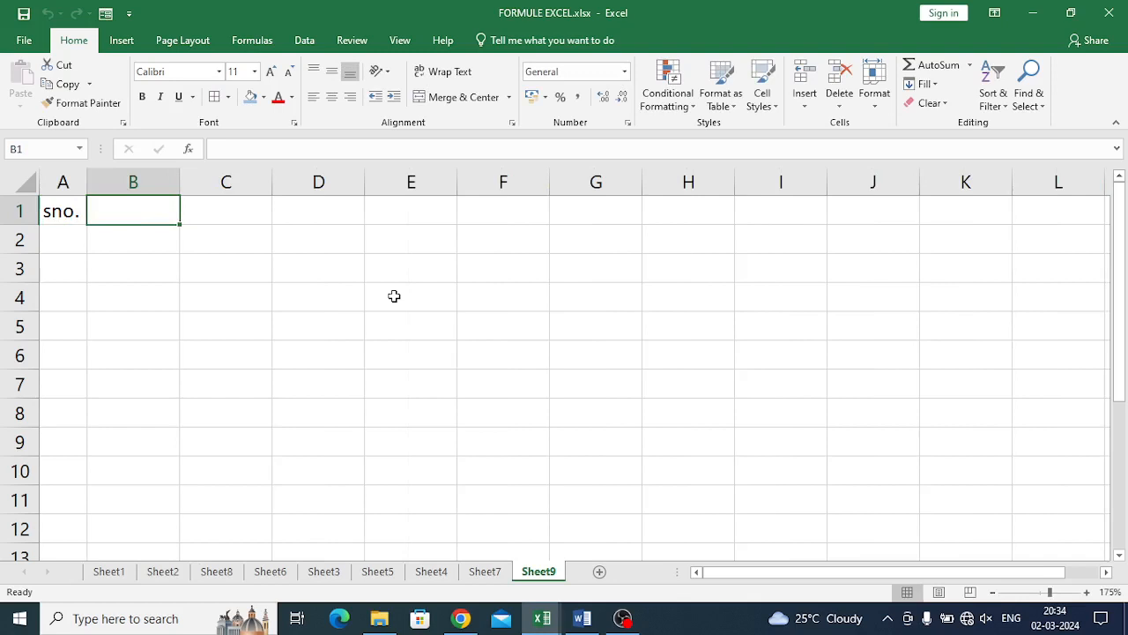
text(name of )
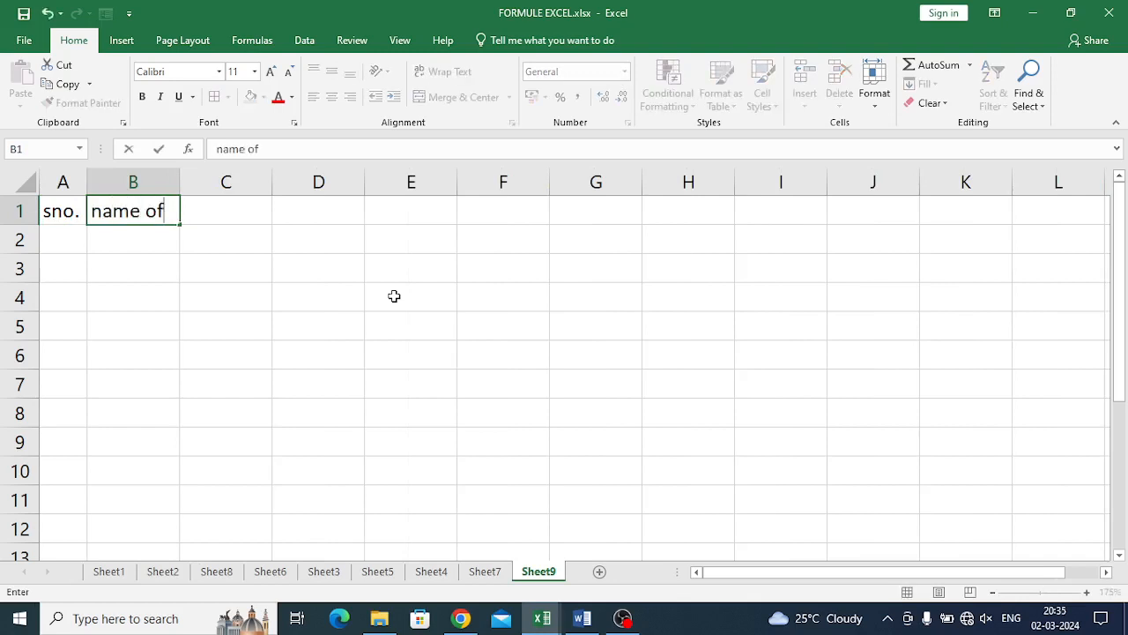
text(candidate)
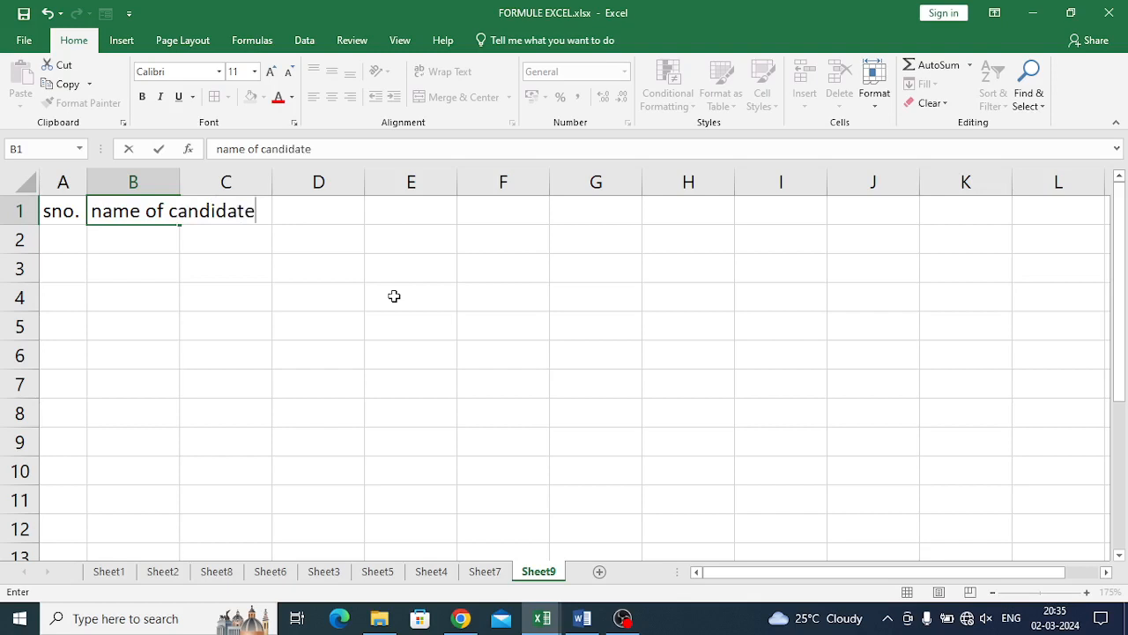
key(Tab)
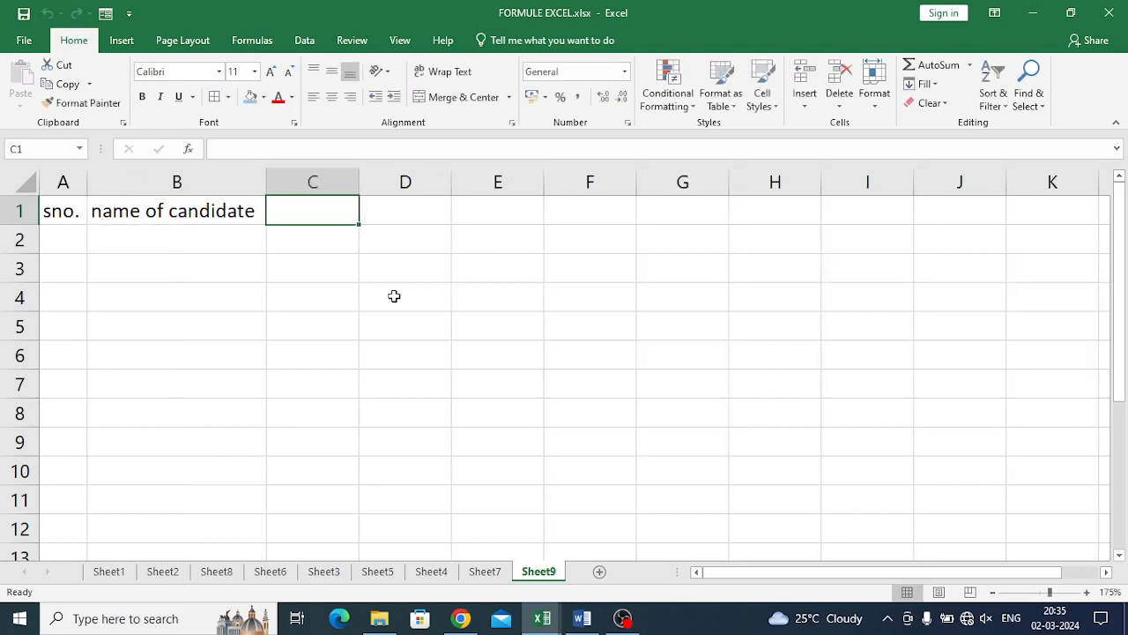